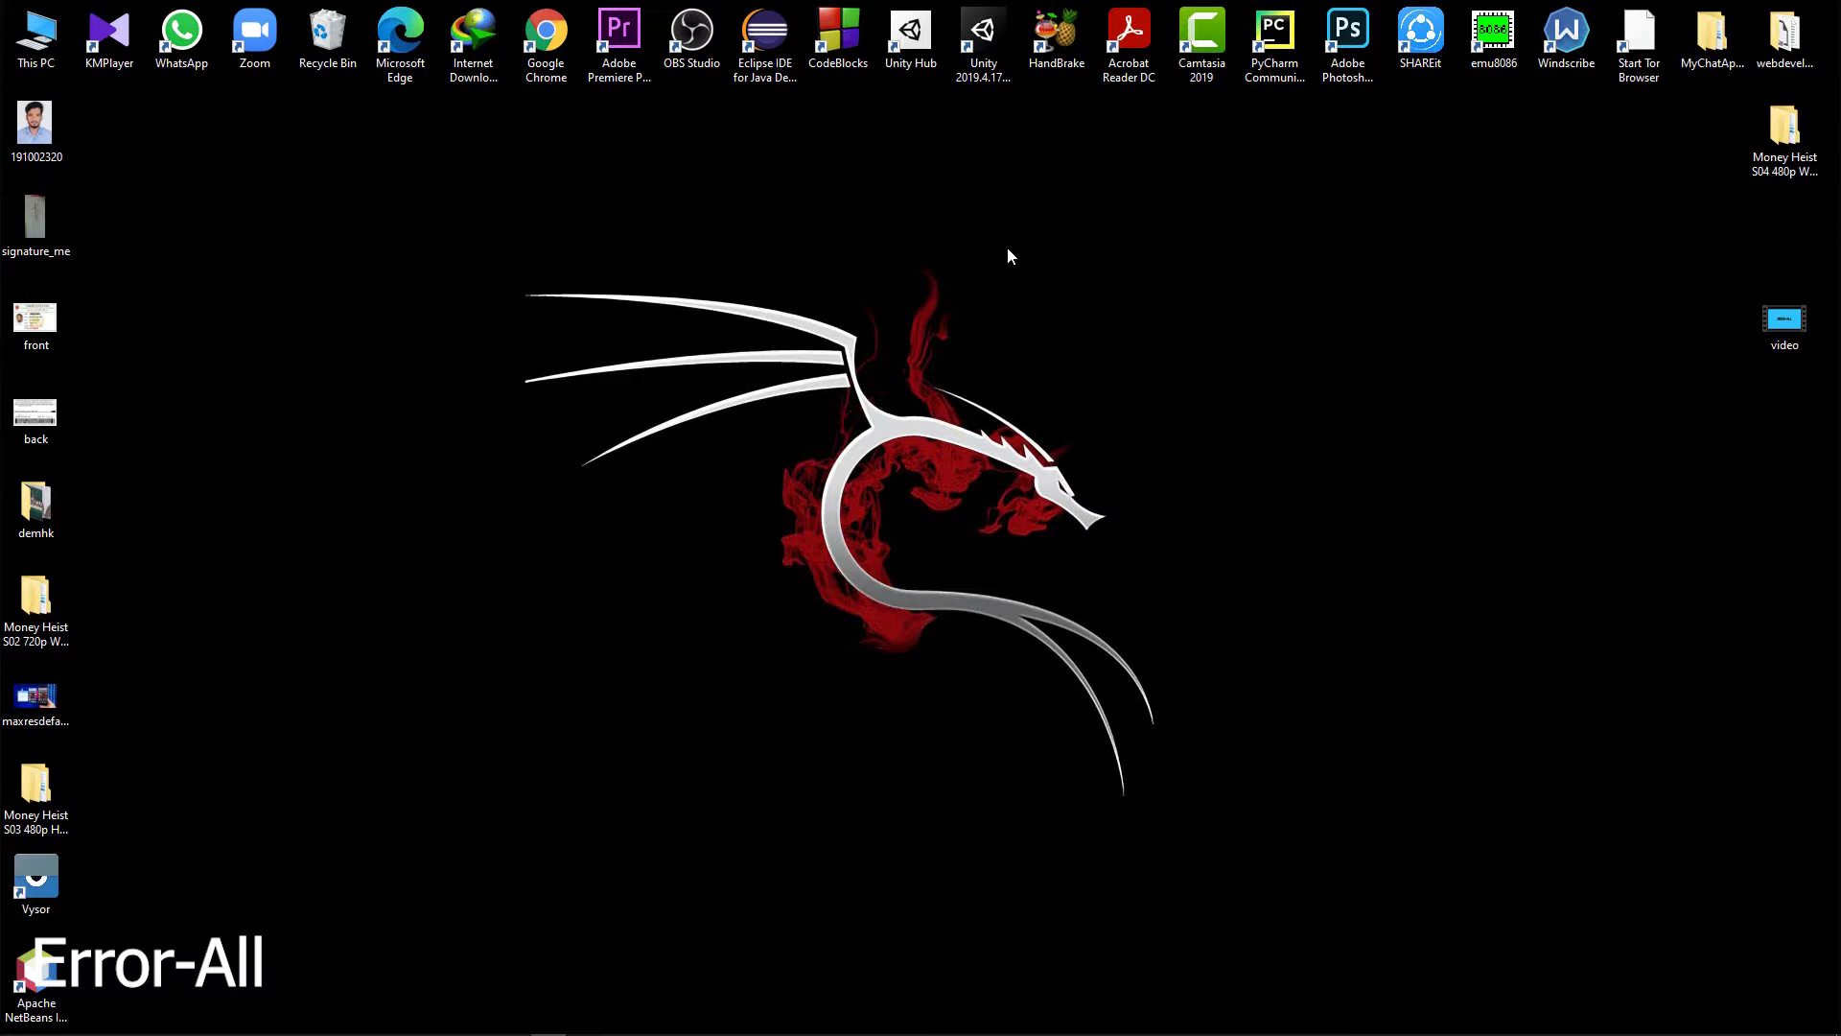
right_click(643, 255)
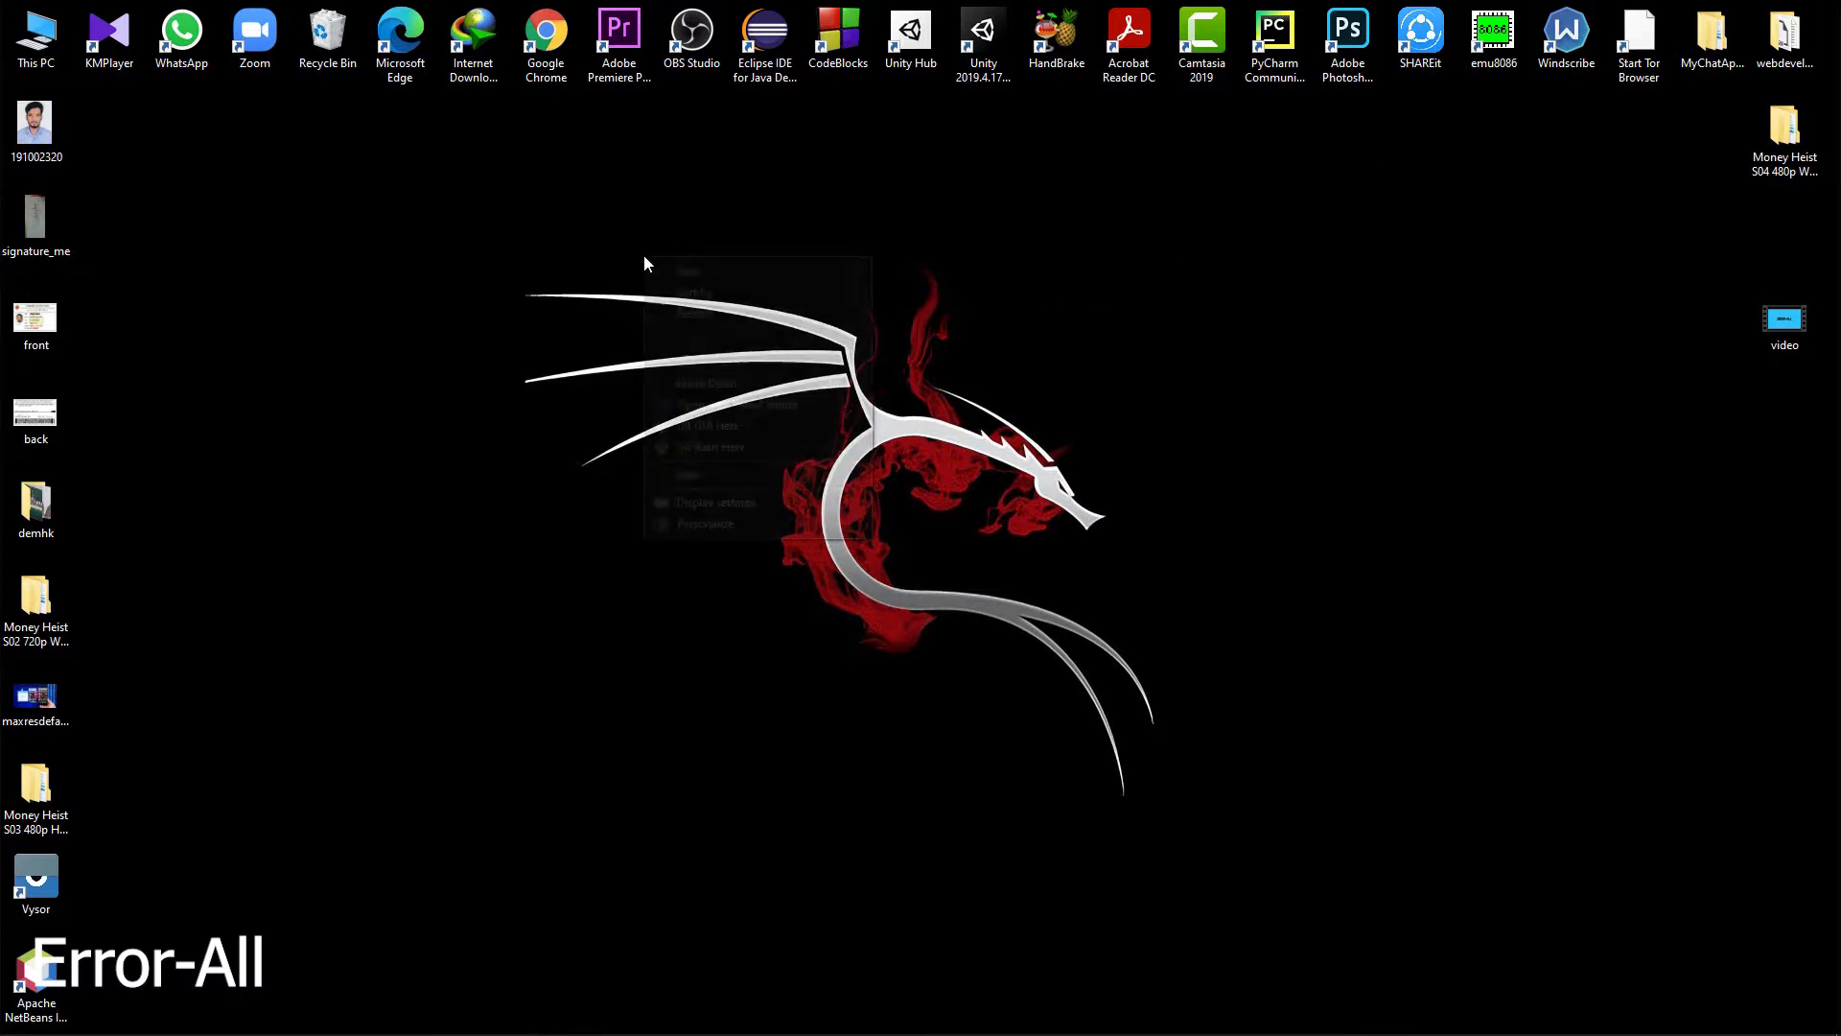
click(728, 309)
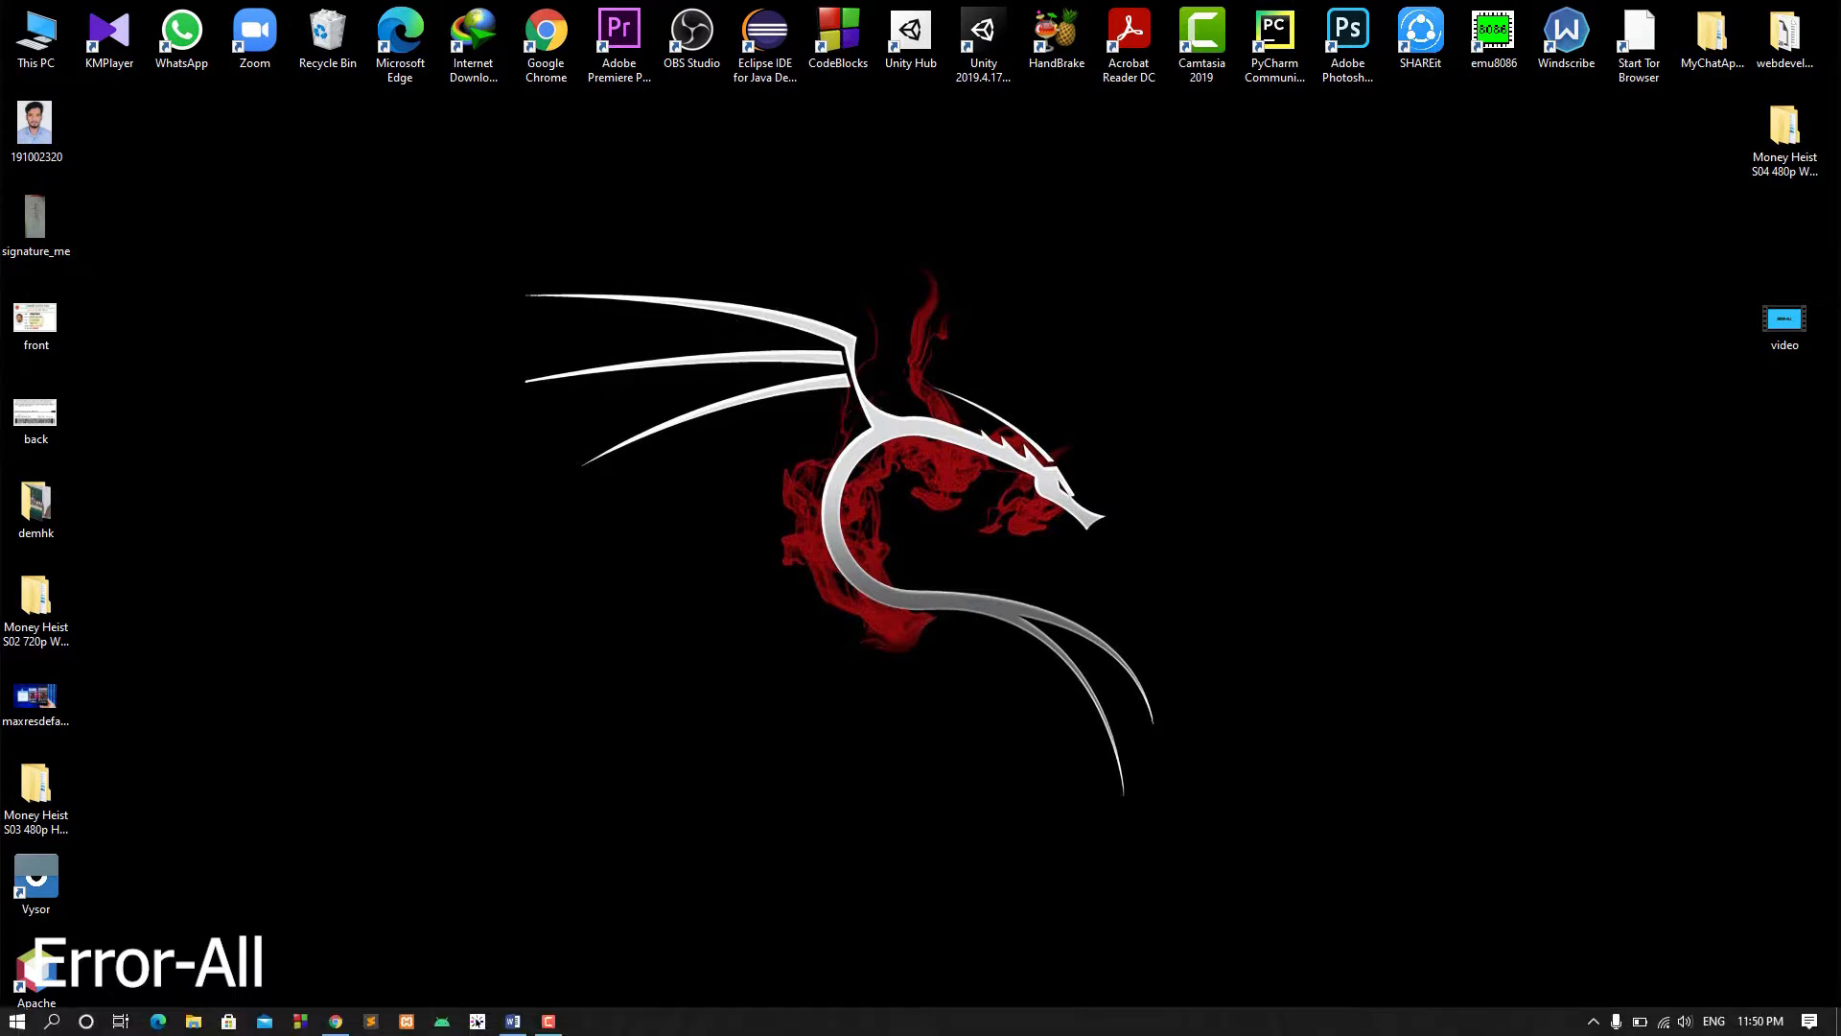
- Switch to Chrome and open the Panzoid site from the "panzoid intro" search results in a new tab
mouse_move(335, 1021)
click(335, 1021)
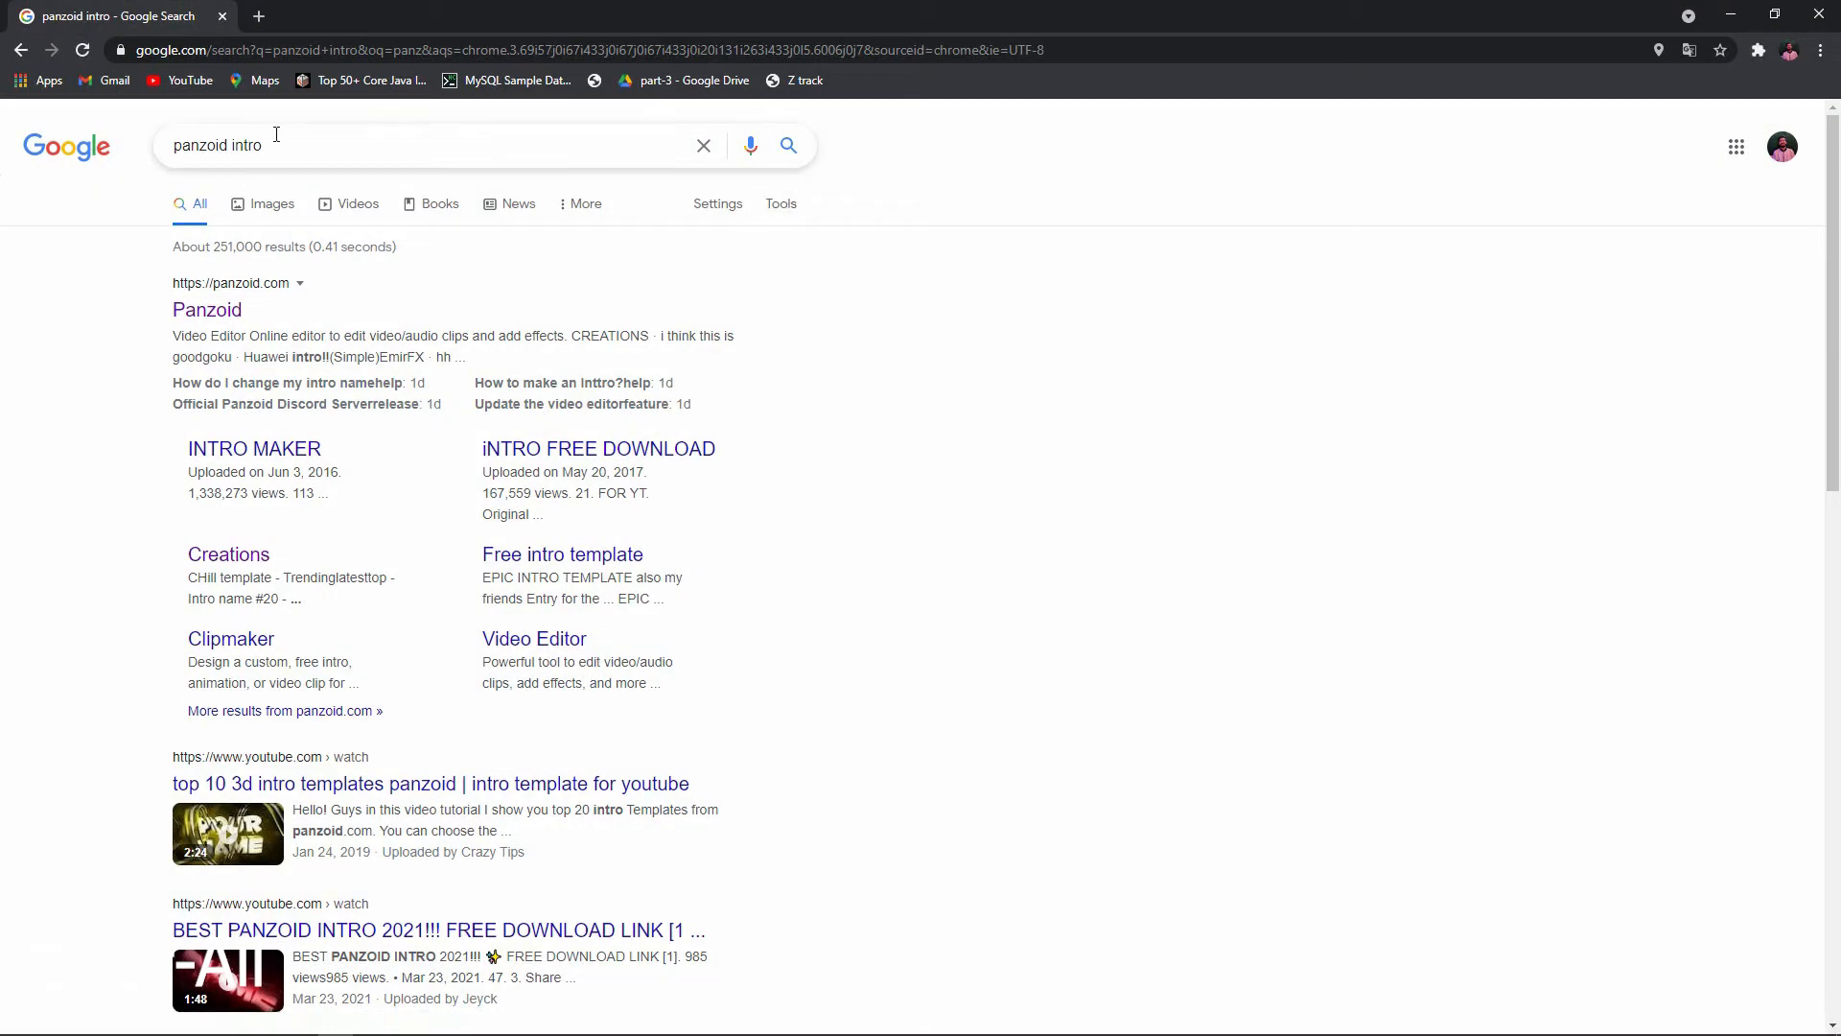
drag(262, 145, 122, 150)
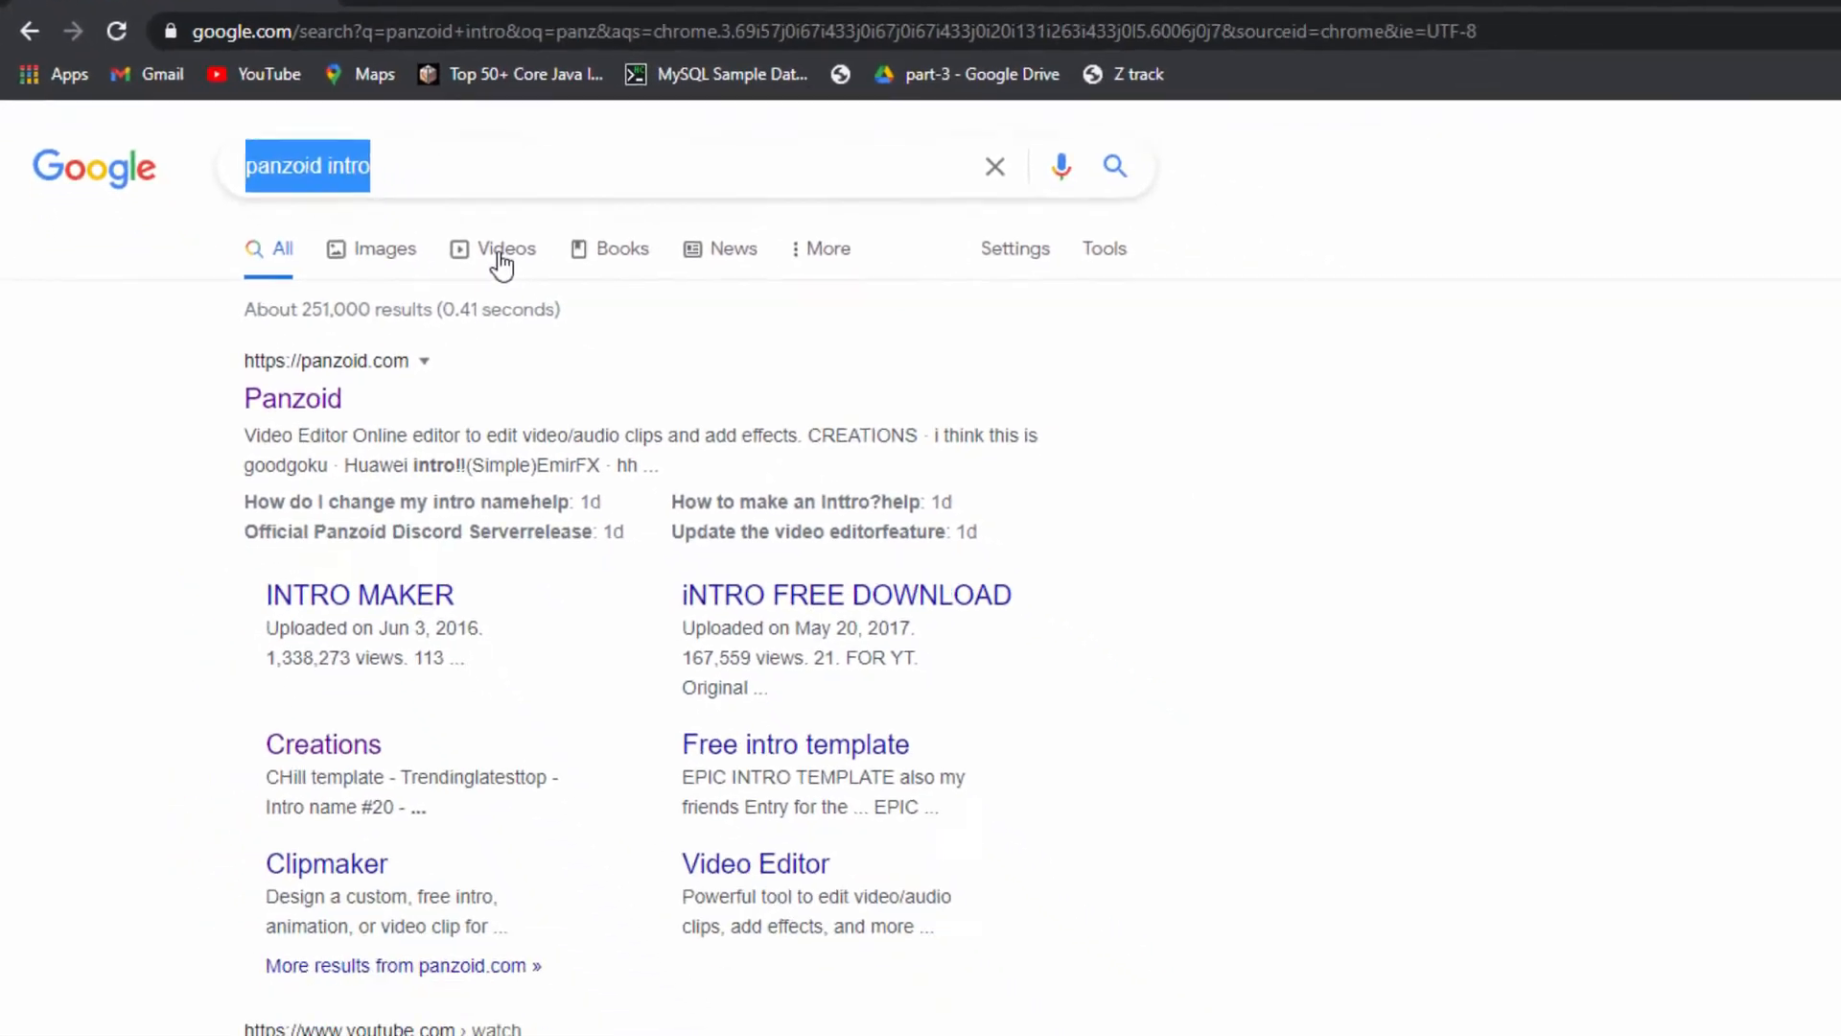
right_click(331, 399)
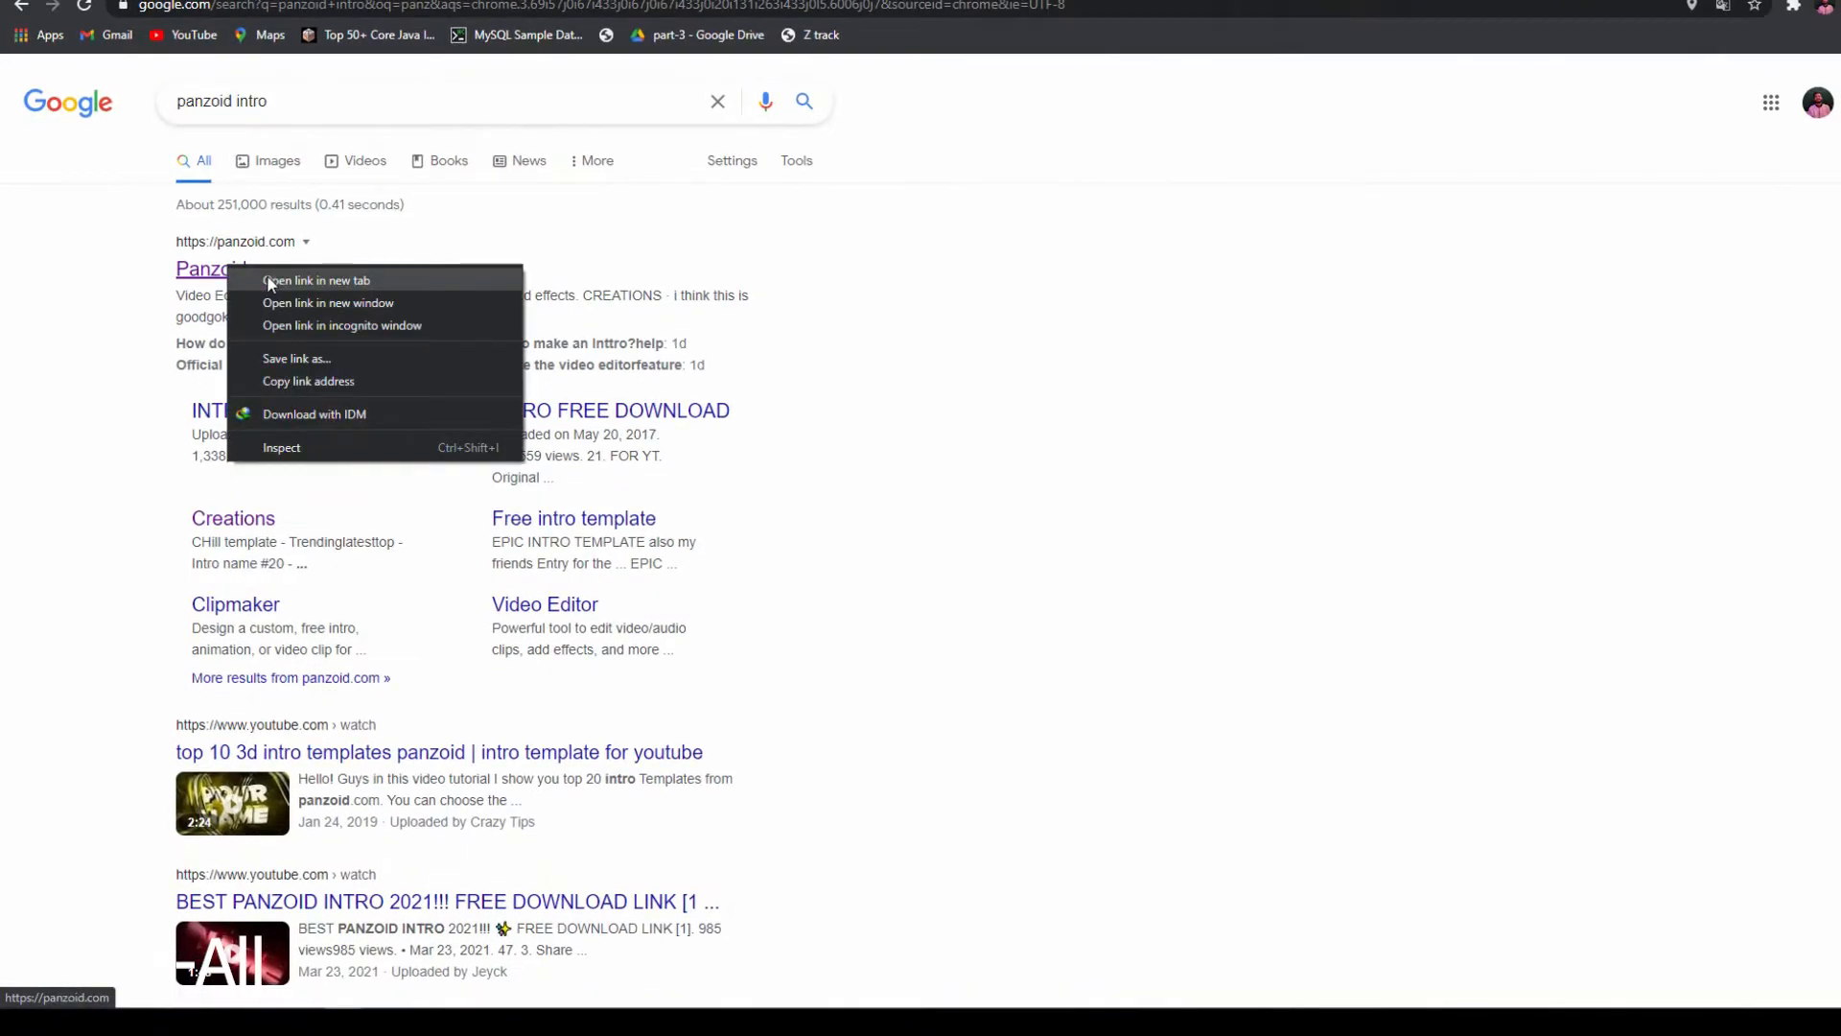
click(268, 279)
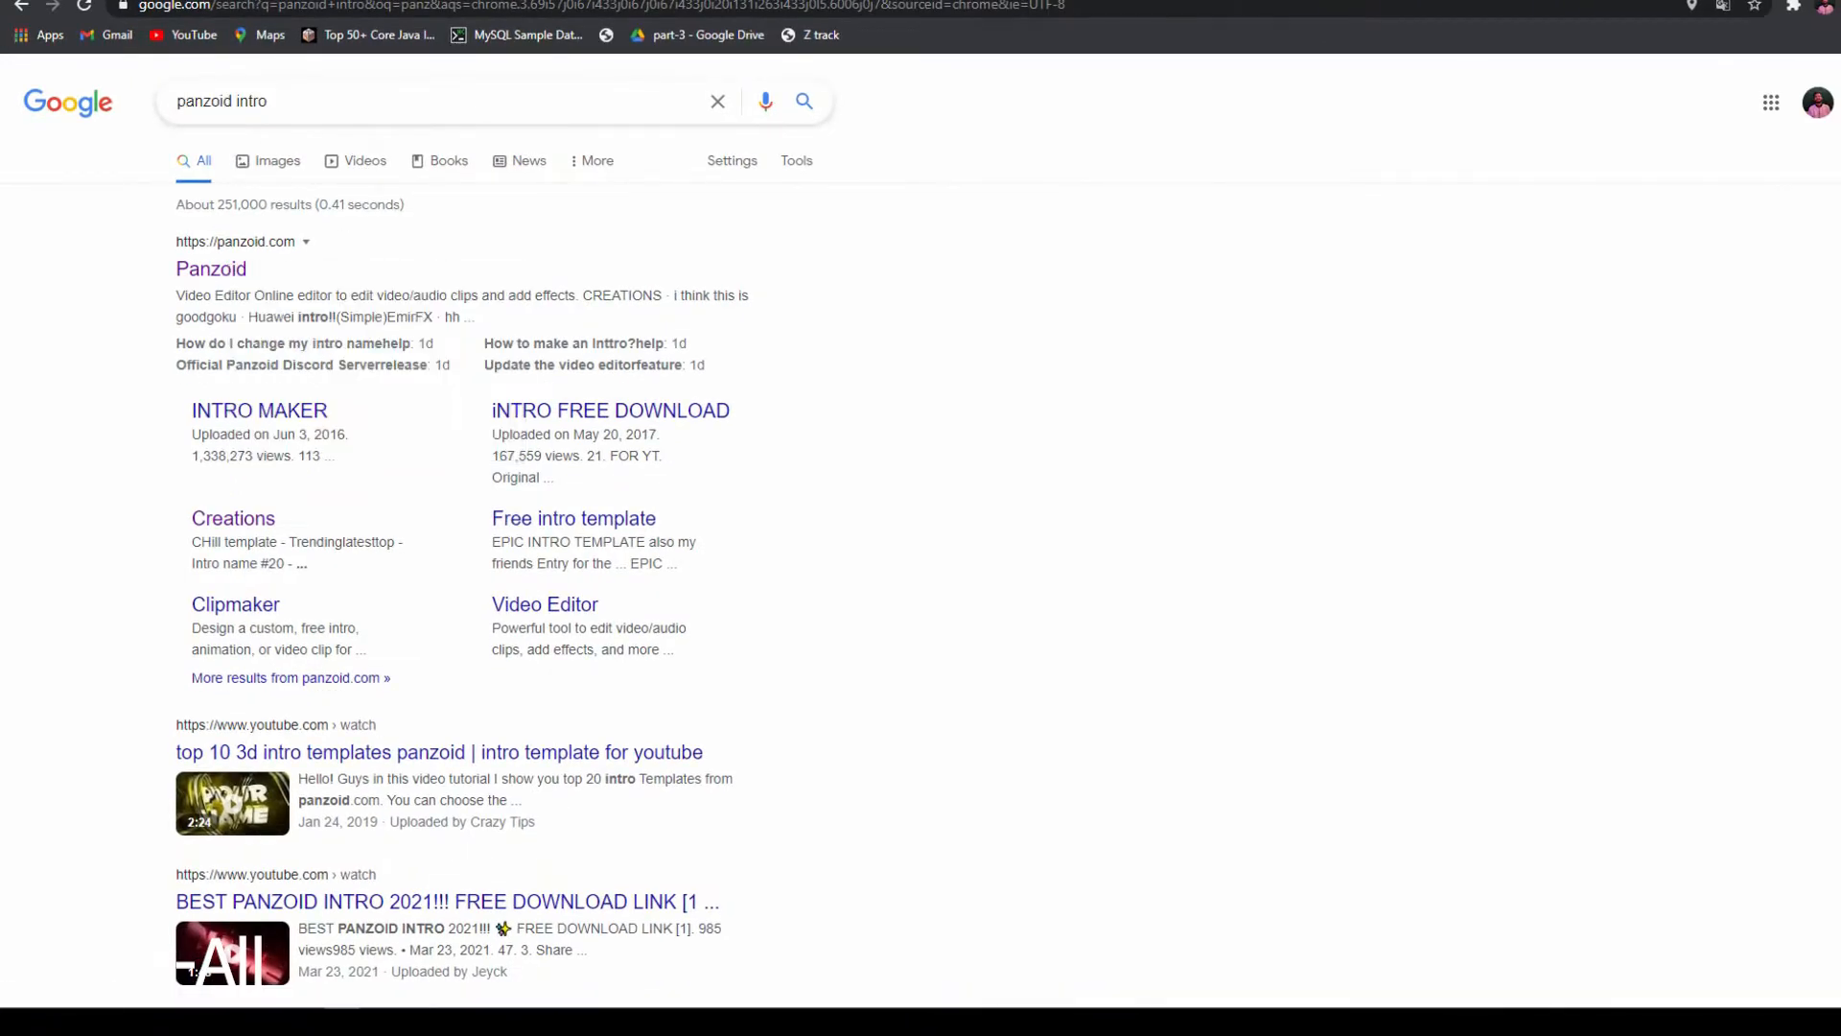
key(ctrl+Tab)
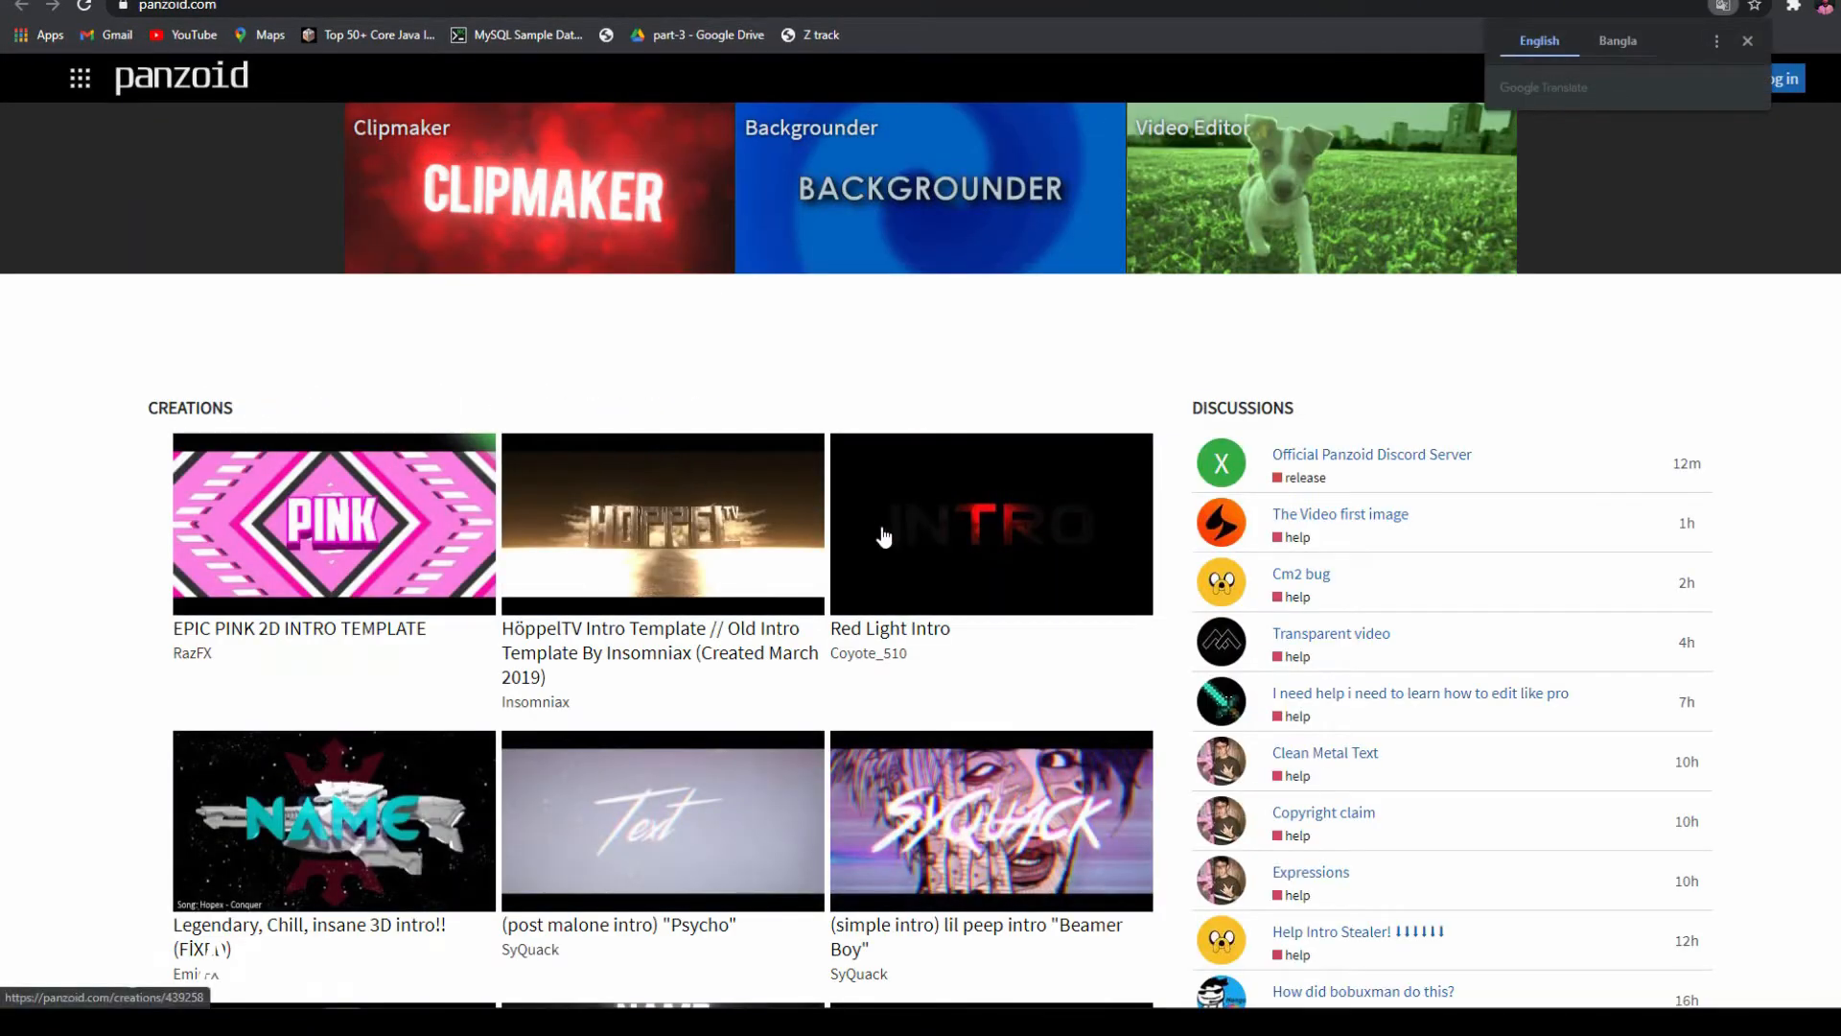
- Open the full creations listing from the Panzoid home page
scroll(810, 515, down, 1)
scroll(811, 515, down, 3)
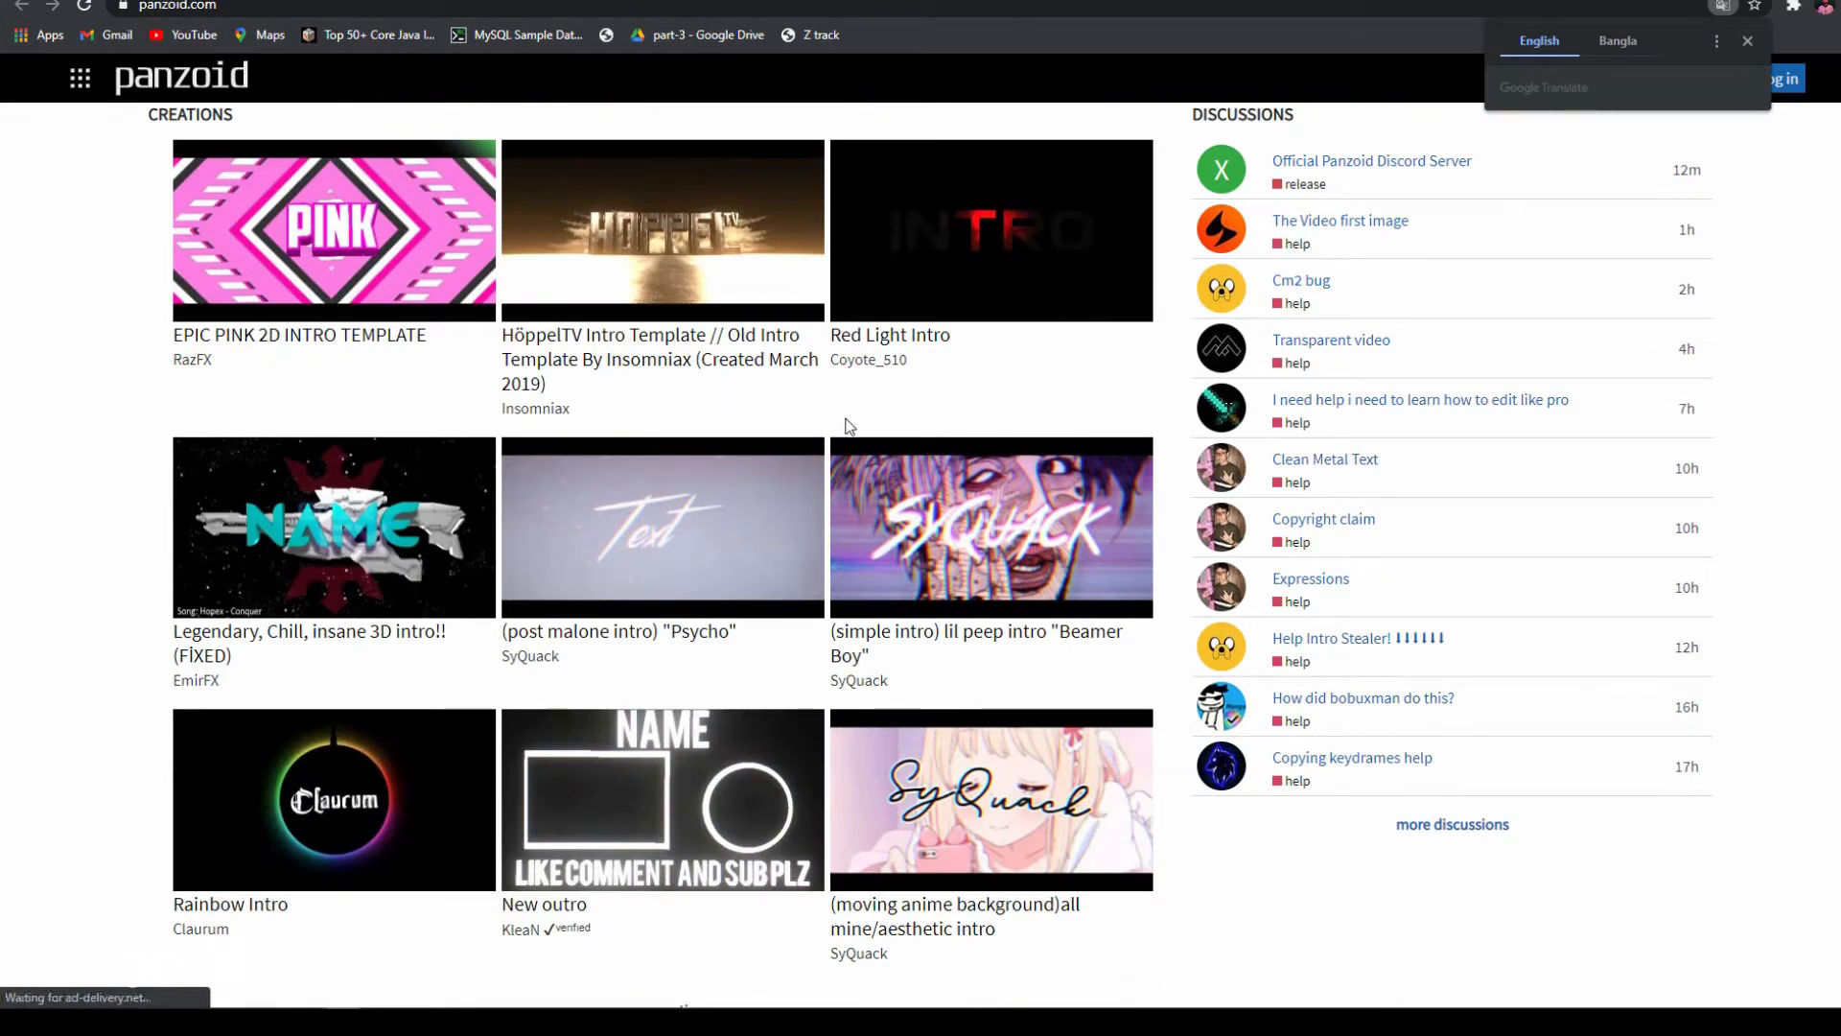
scroll(846, 434, down, 1)
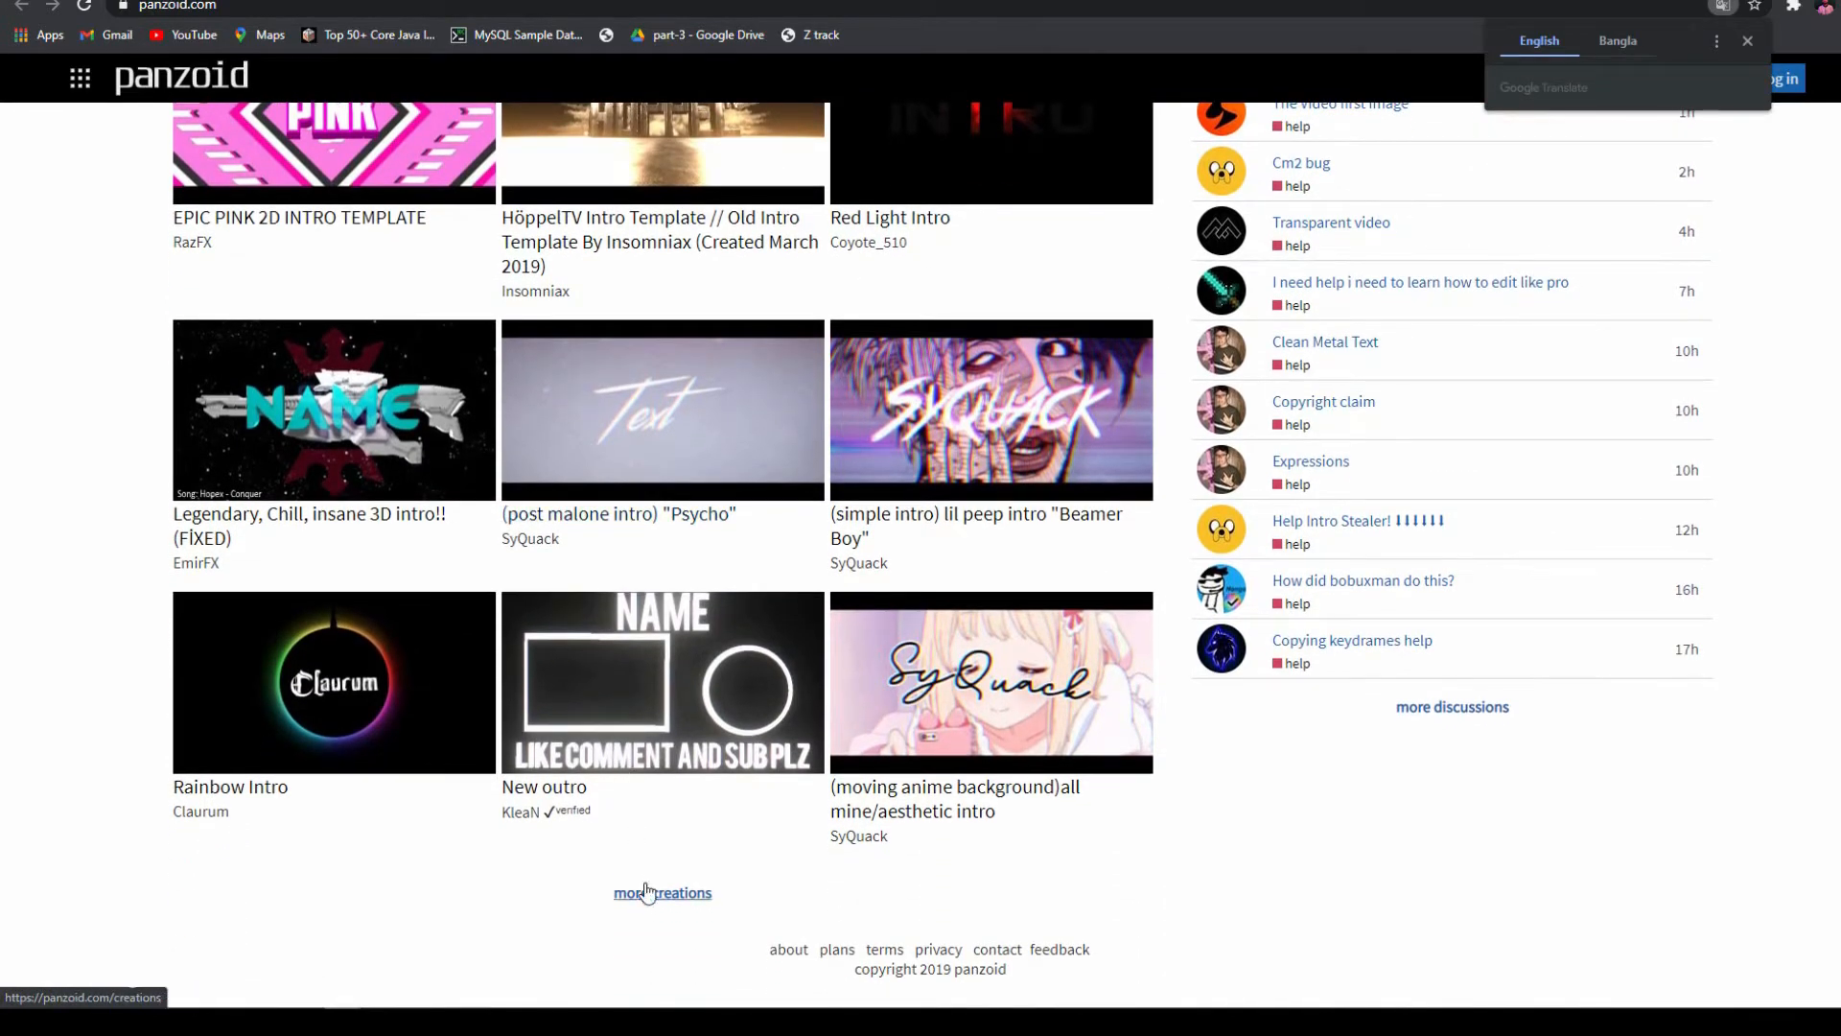
scroll(953, 493, up, 3)
scroll(767, 563, down, 3)
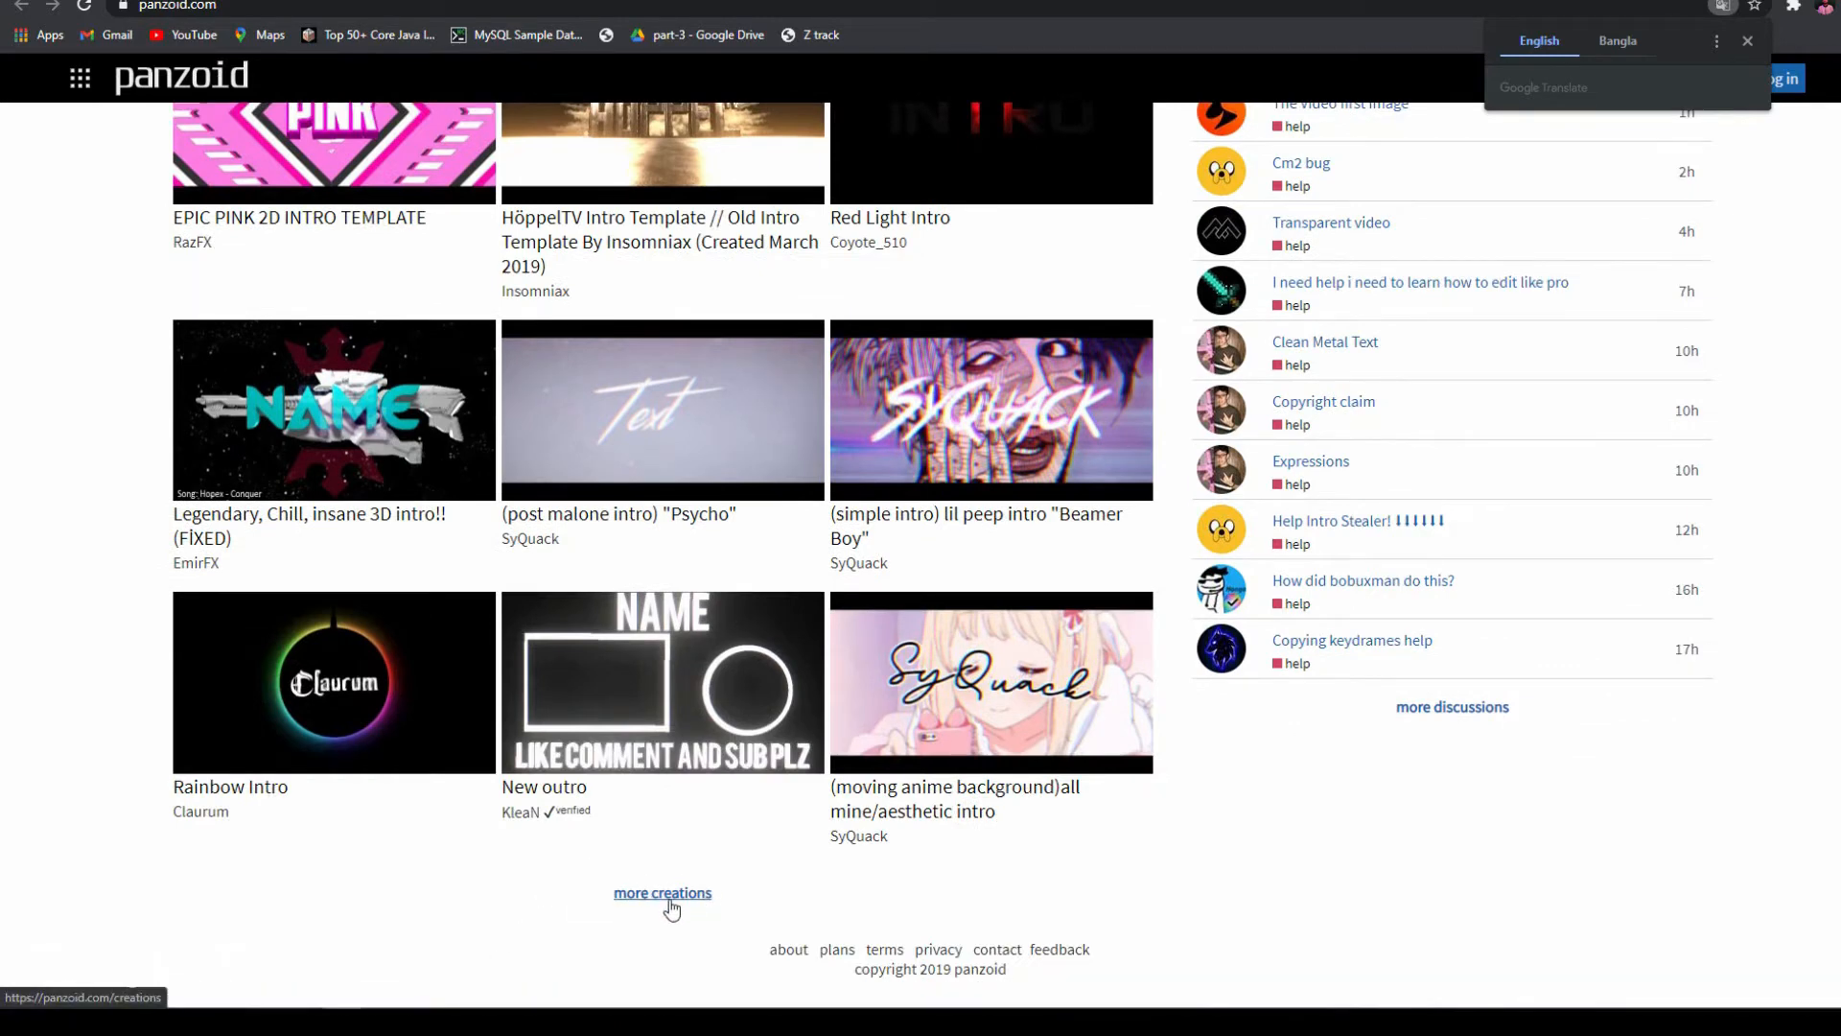
click(670, 903)
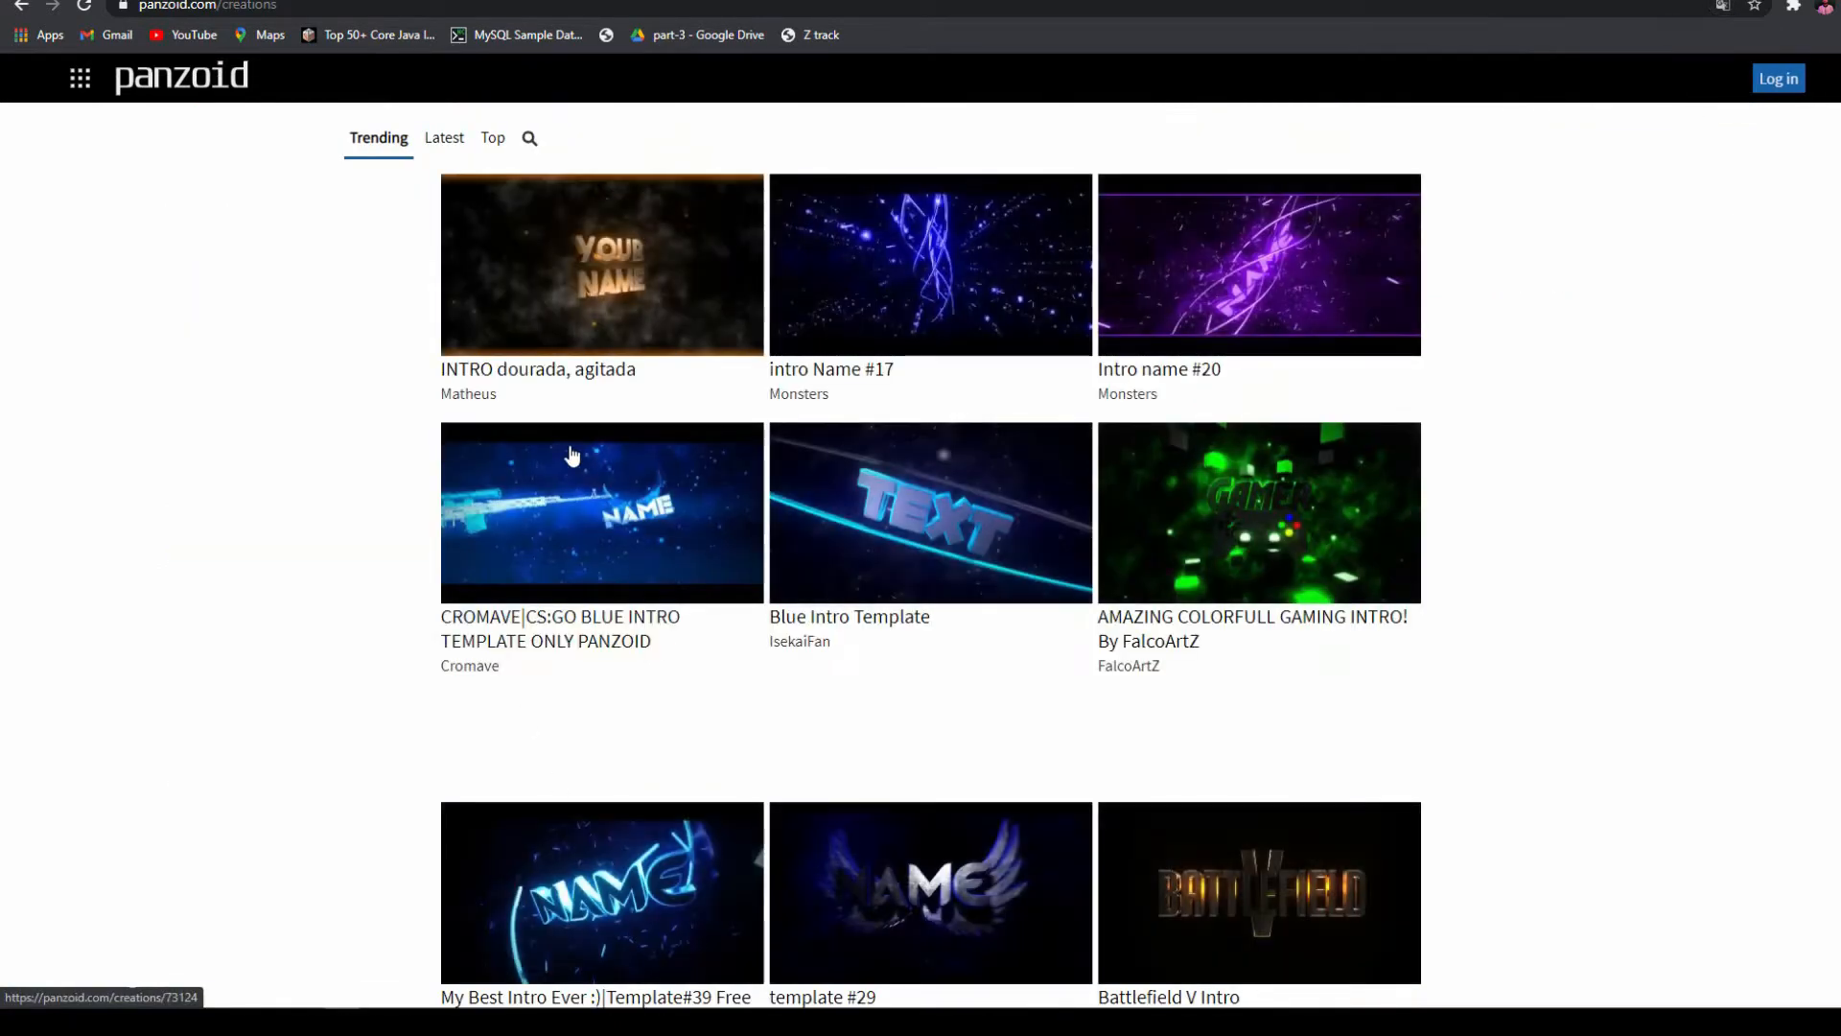
- Browse the trending creations for a suitable intro template
scroll(793, 619, down, 2)
scroll(793, 618, down, 3)
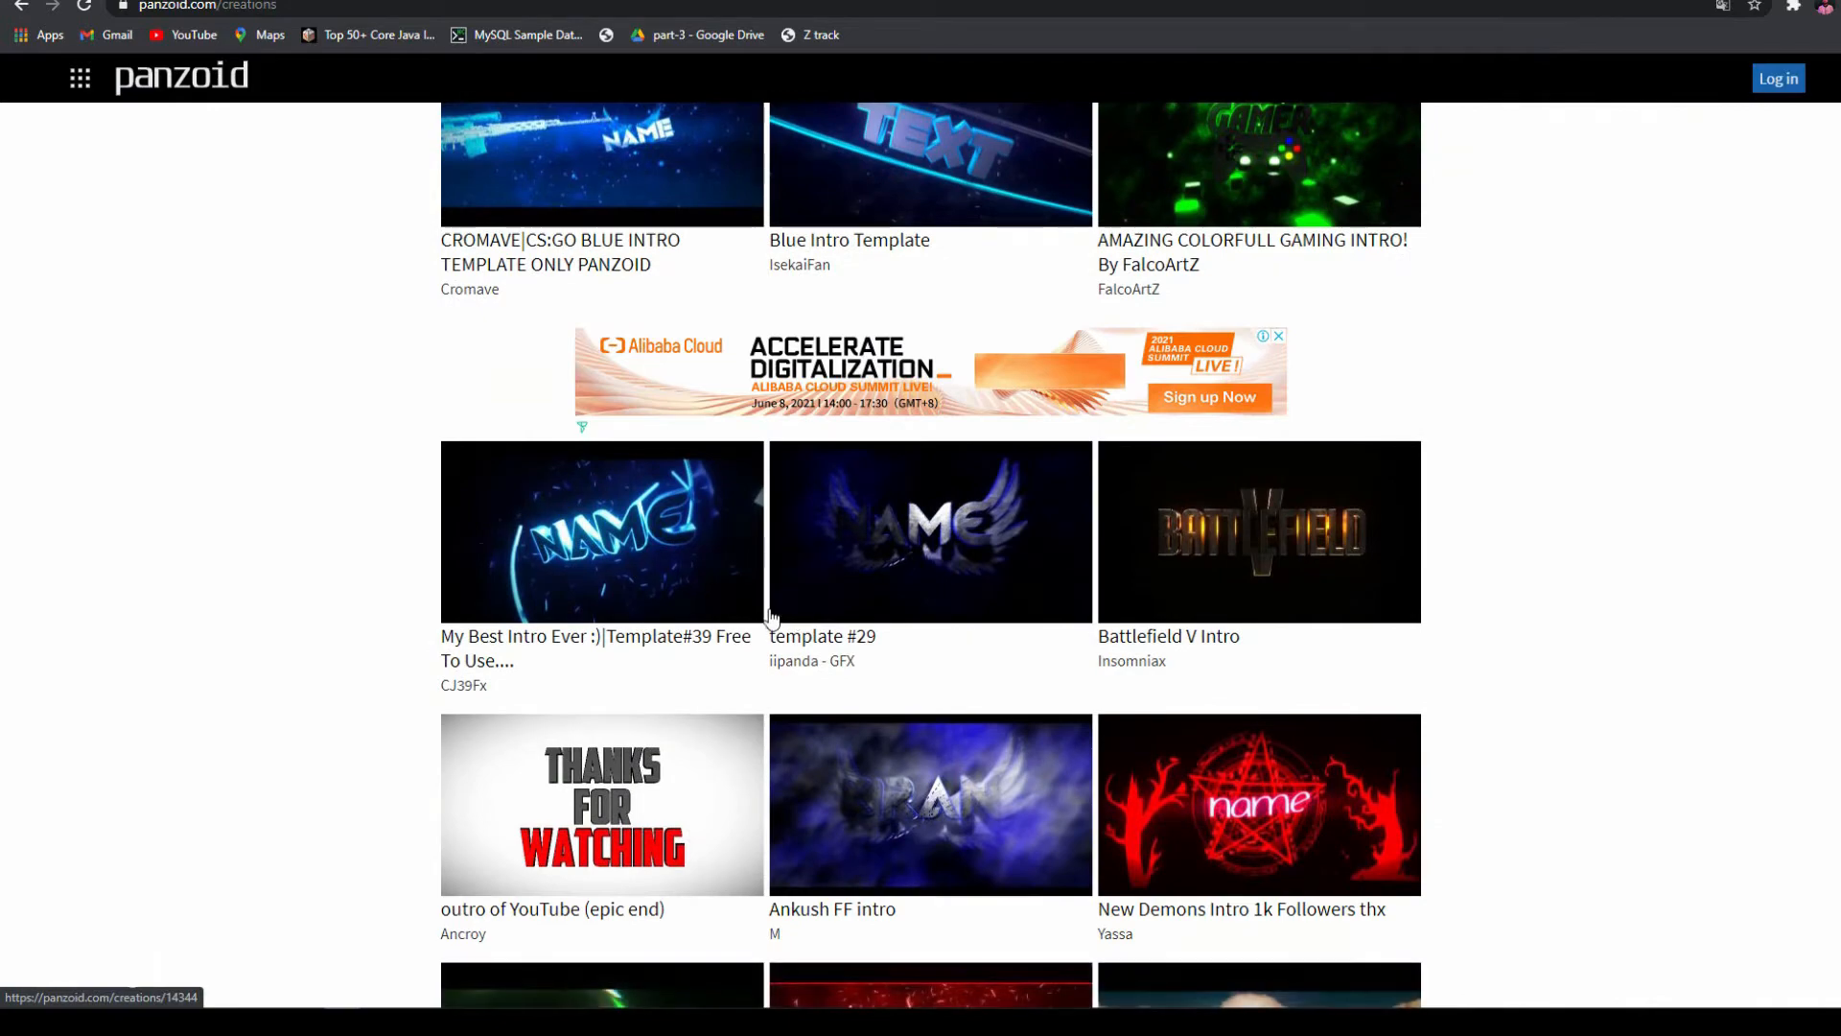
scroll(774, 621, down, 1)
scroll(775, 622, down, 5)
scroll(768, 708, up, 7)
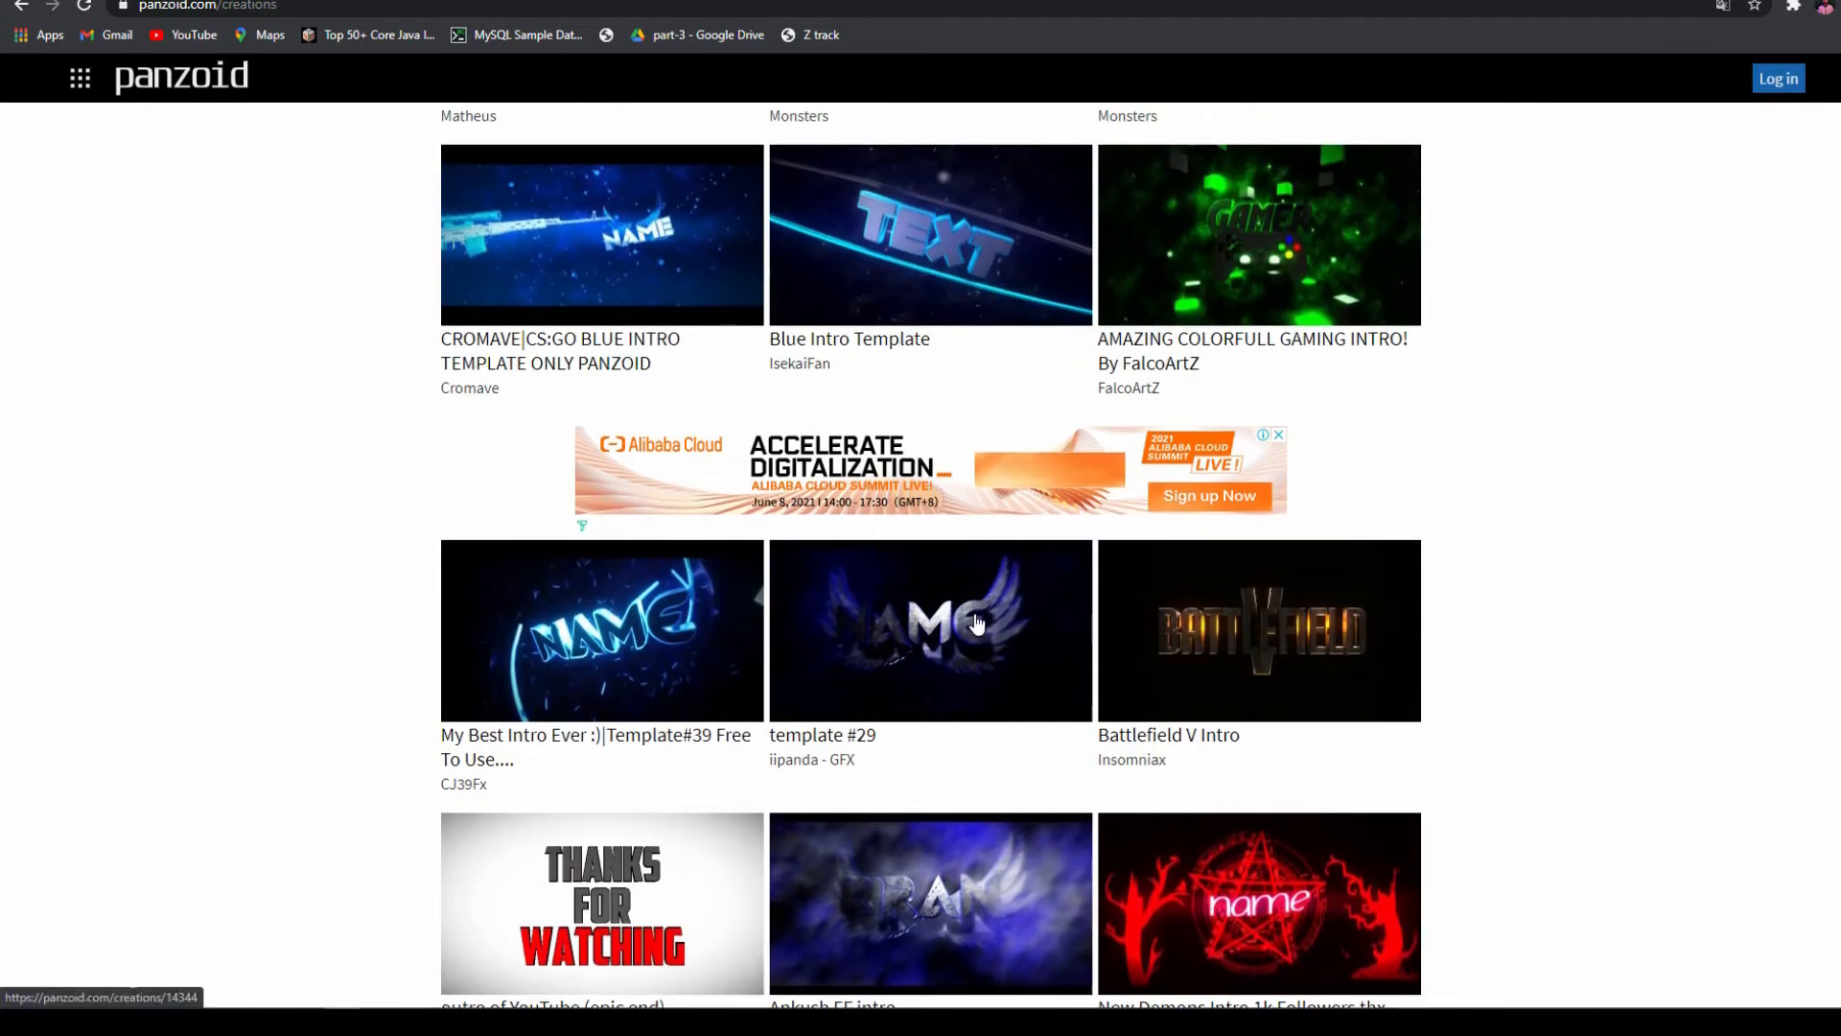
scroll(976, 623, up, 2)
scroll(978, 625, up, 1)
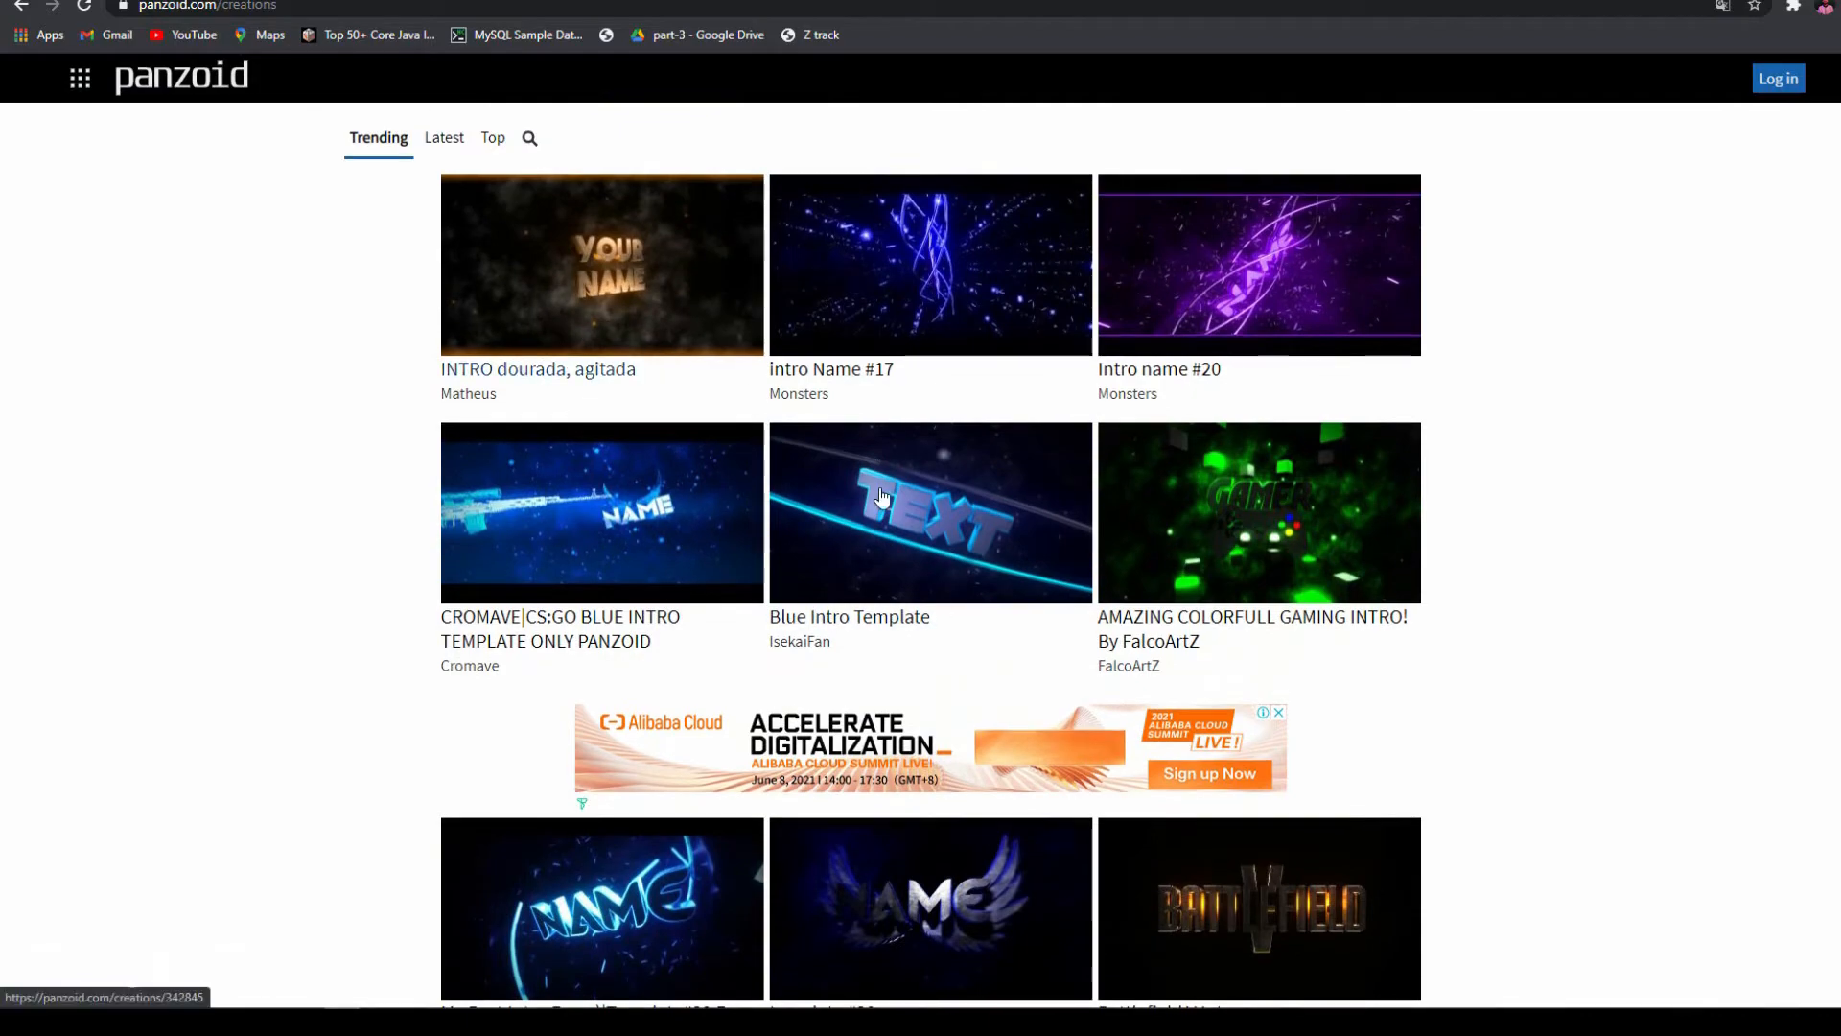
scroll(879, 725, down, 2)
scroll(879, 726, down, 1)
scroll(863, 671, down, 4)
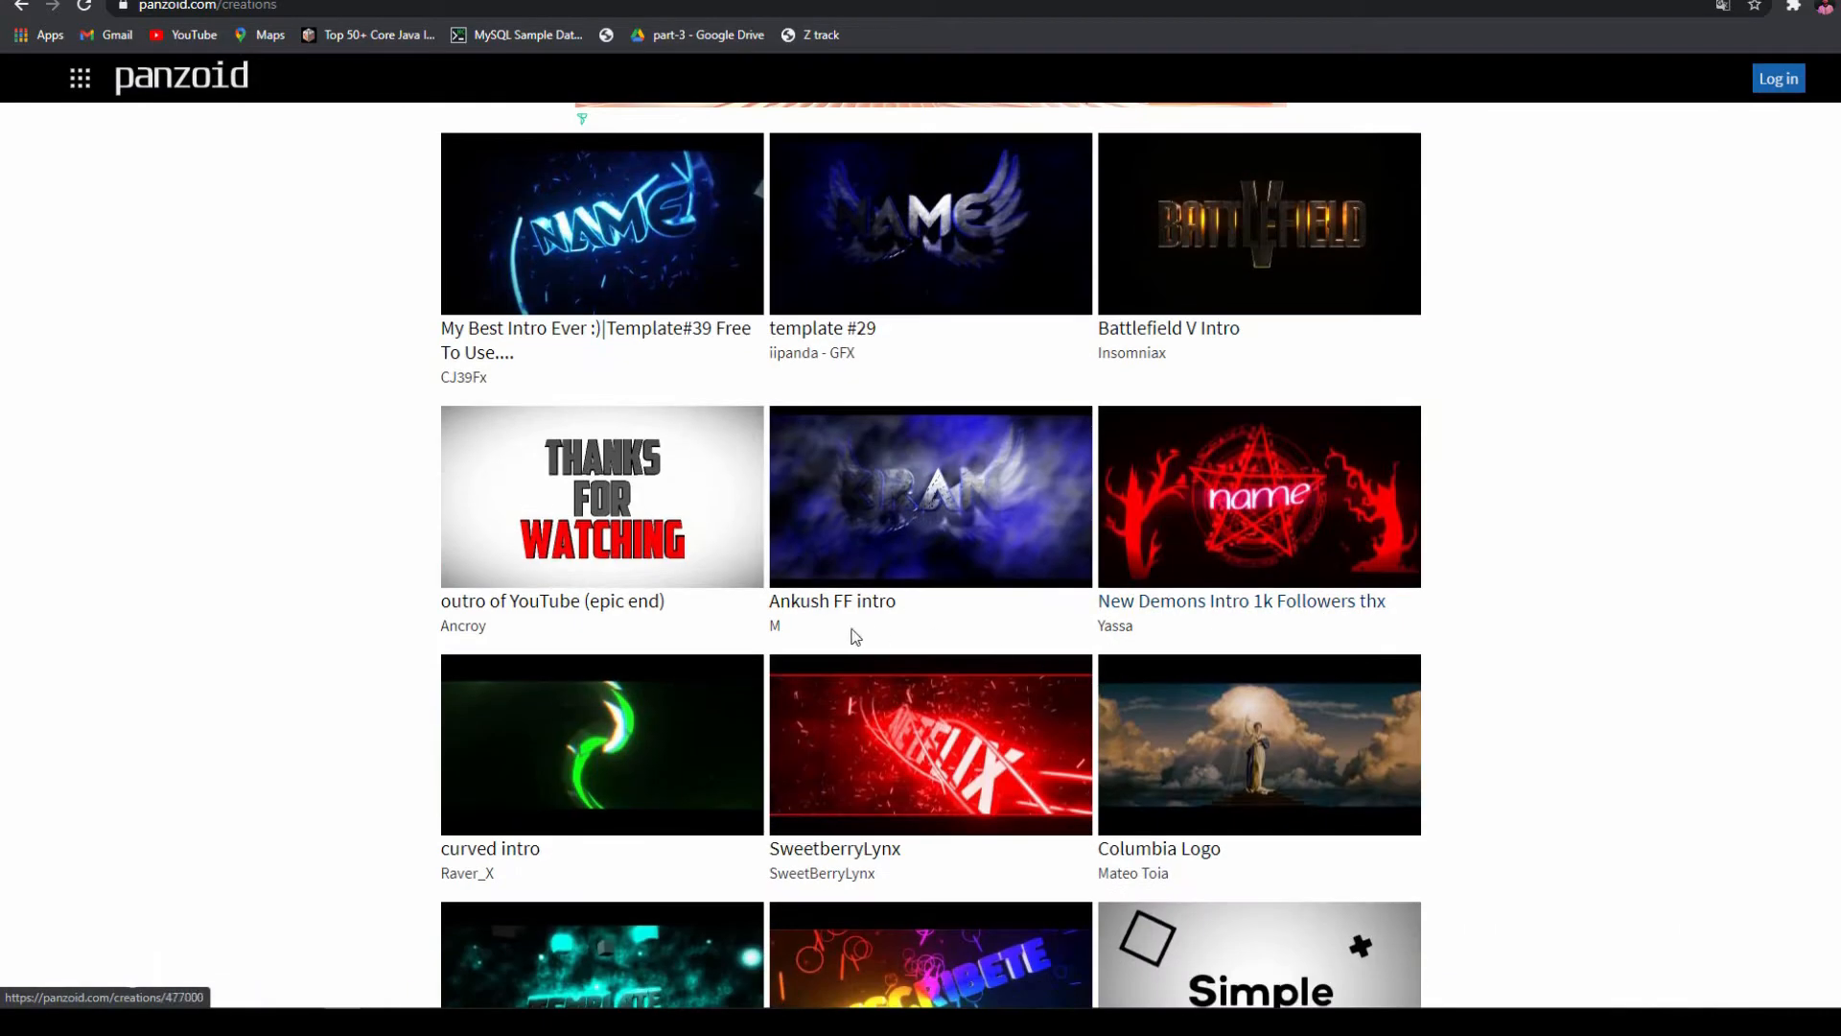
- Open the "Ankush FF intro" template in Clipmaker and preview its animation
click(841, 515)
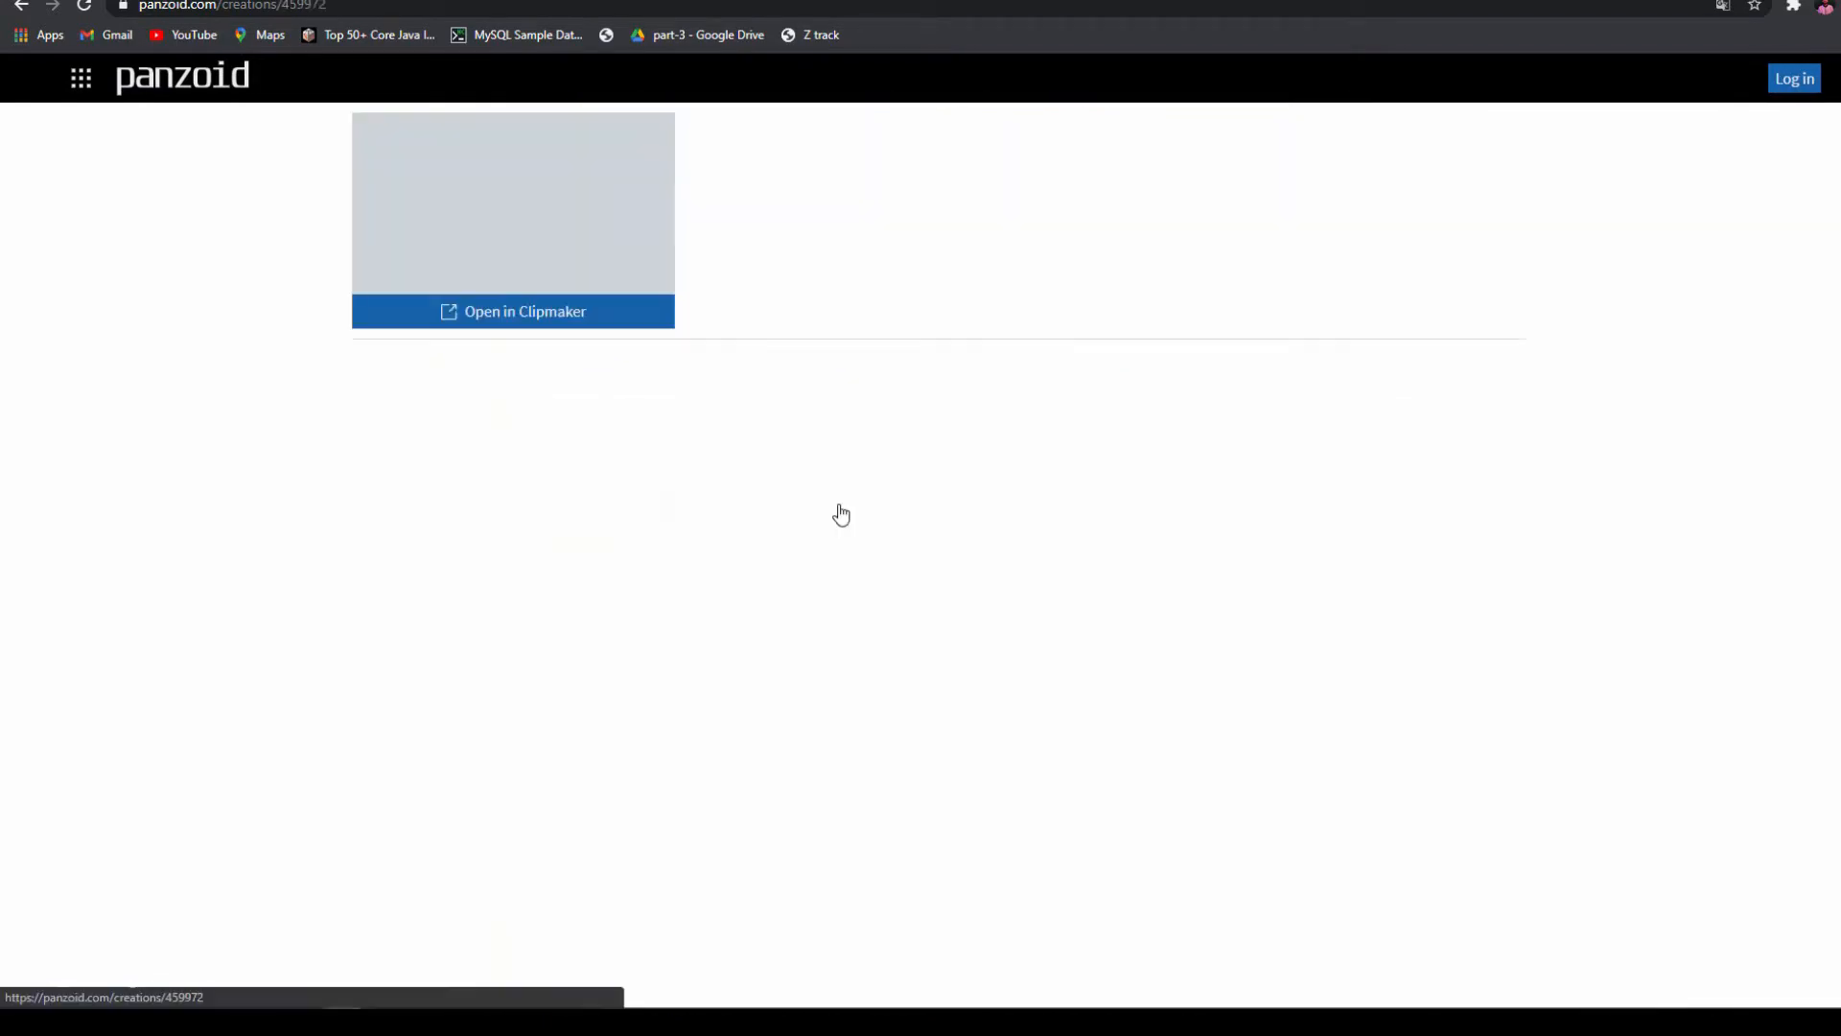
click(533, 317)
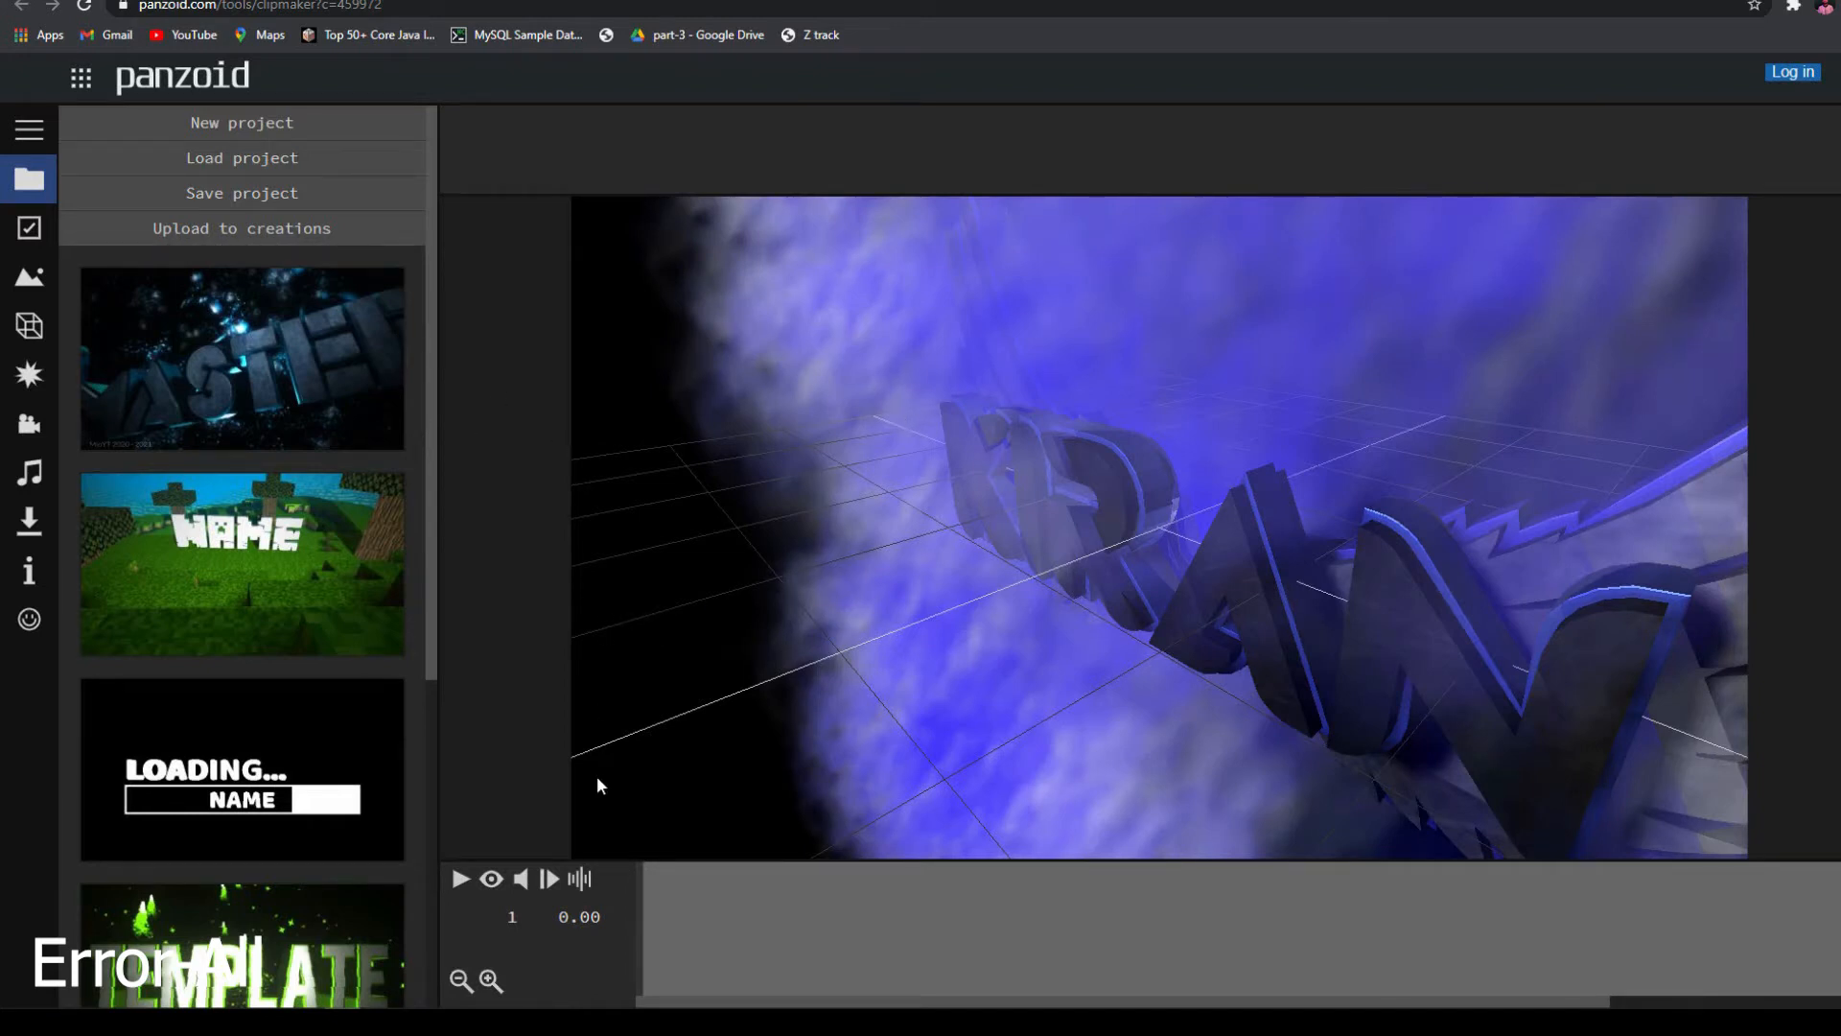
click(461, 879)
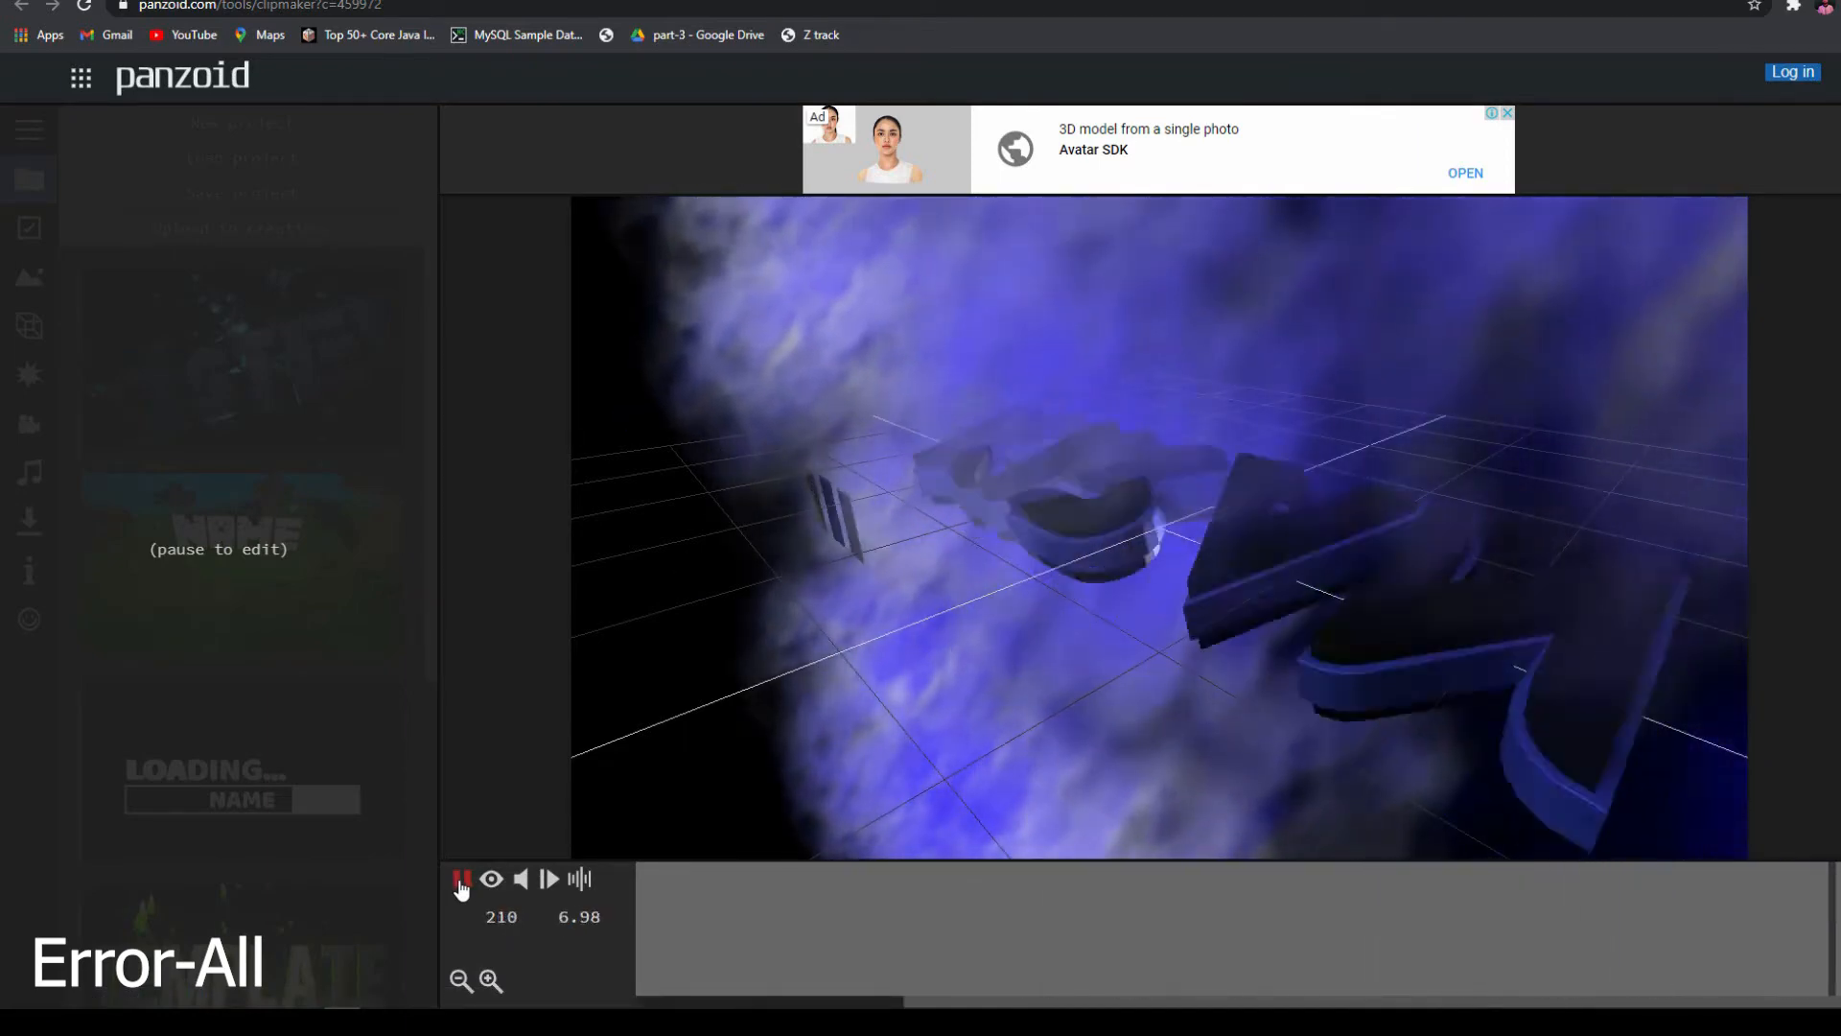
click(460, 878)
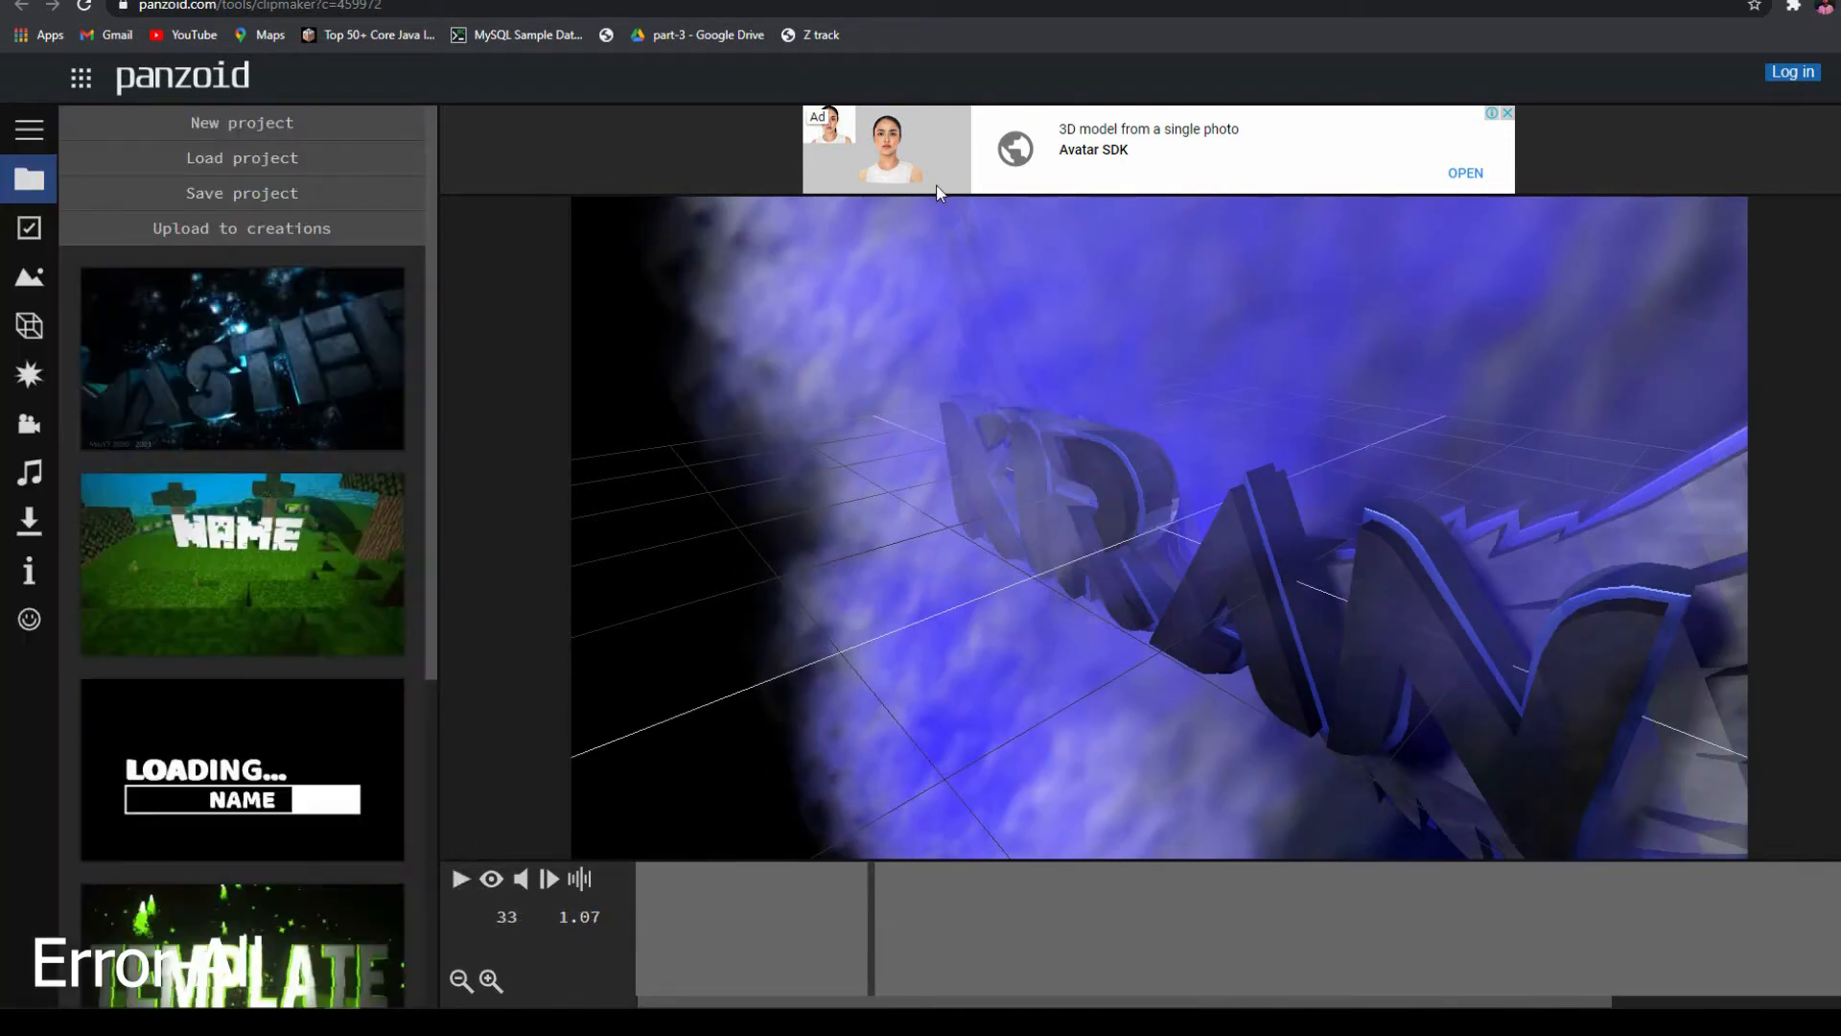
- Rename the "Wings" object group as "Error all"
click(30, 230)
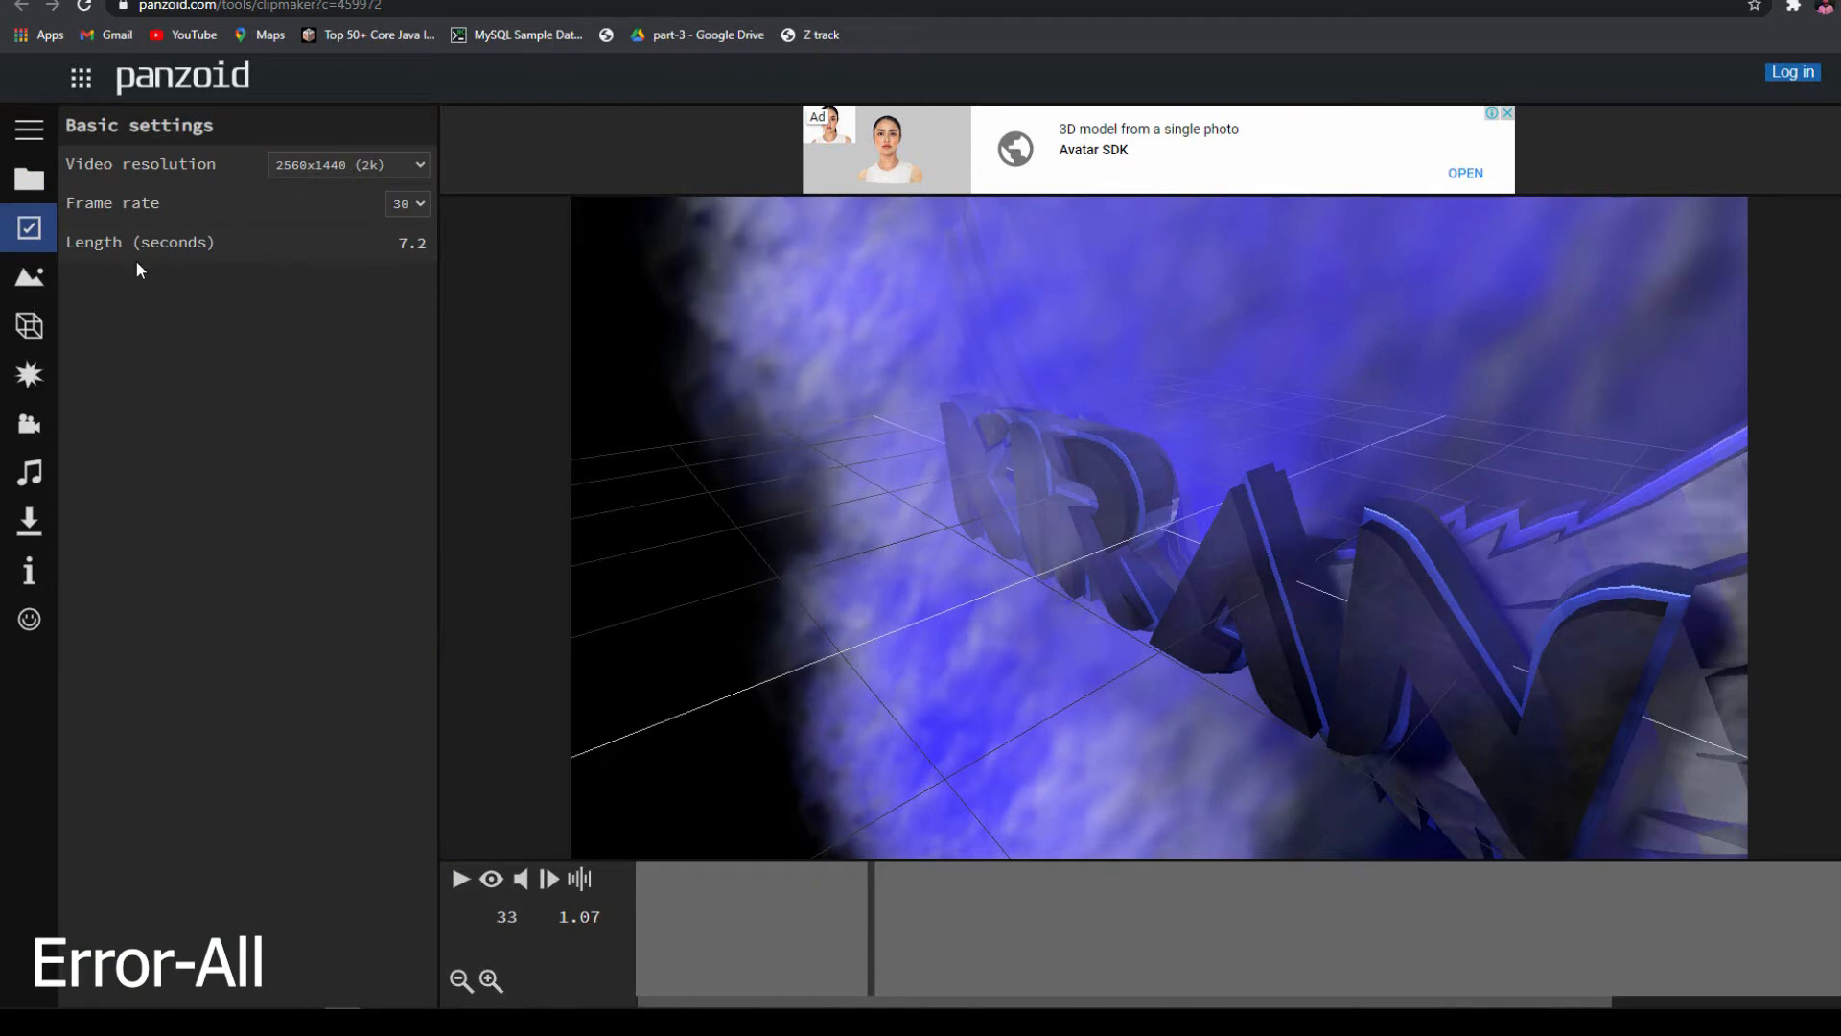
click(30, 278)
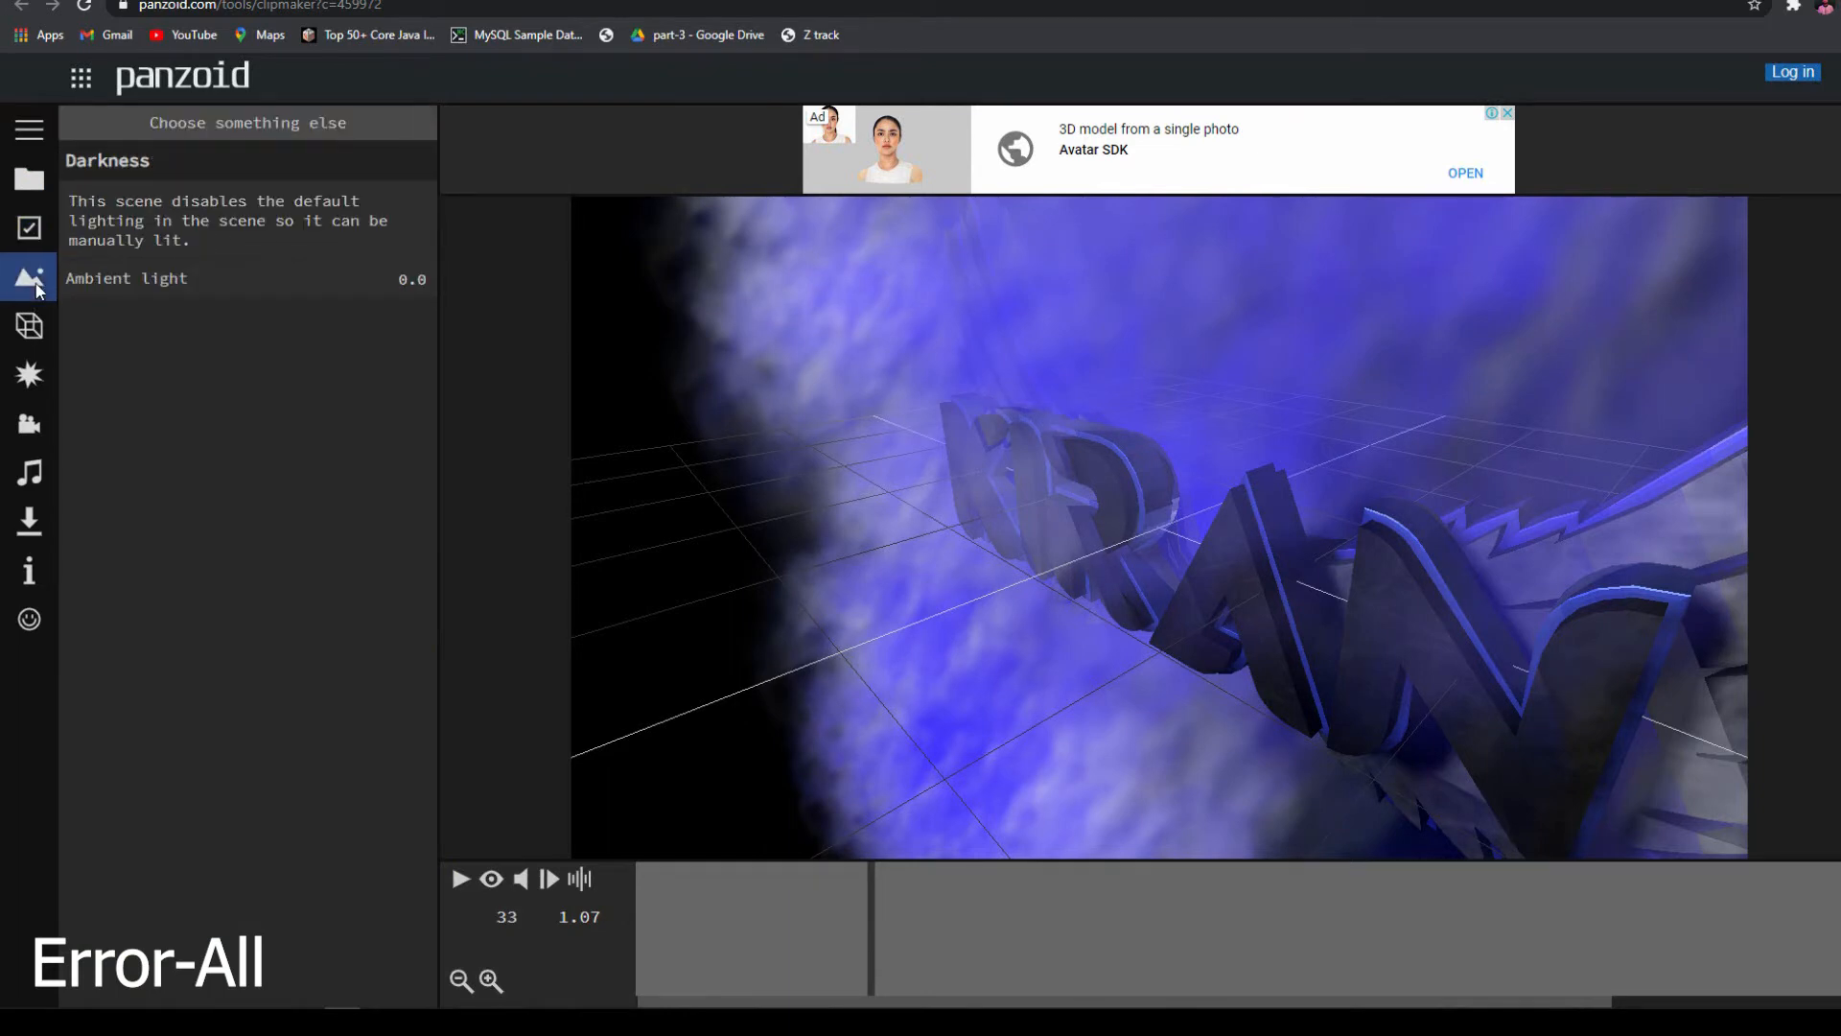
click(21, 337)
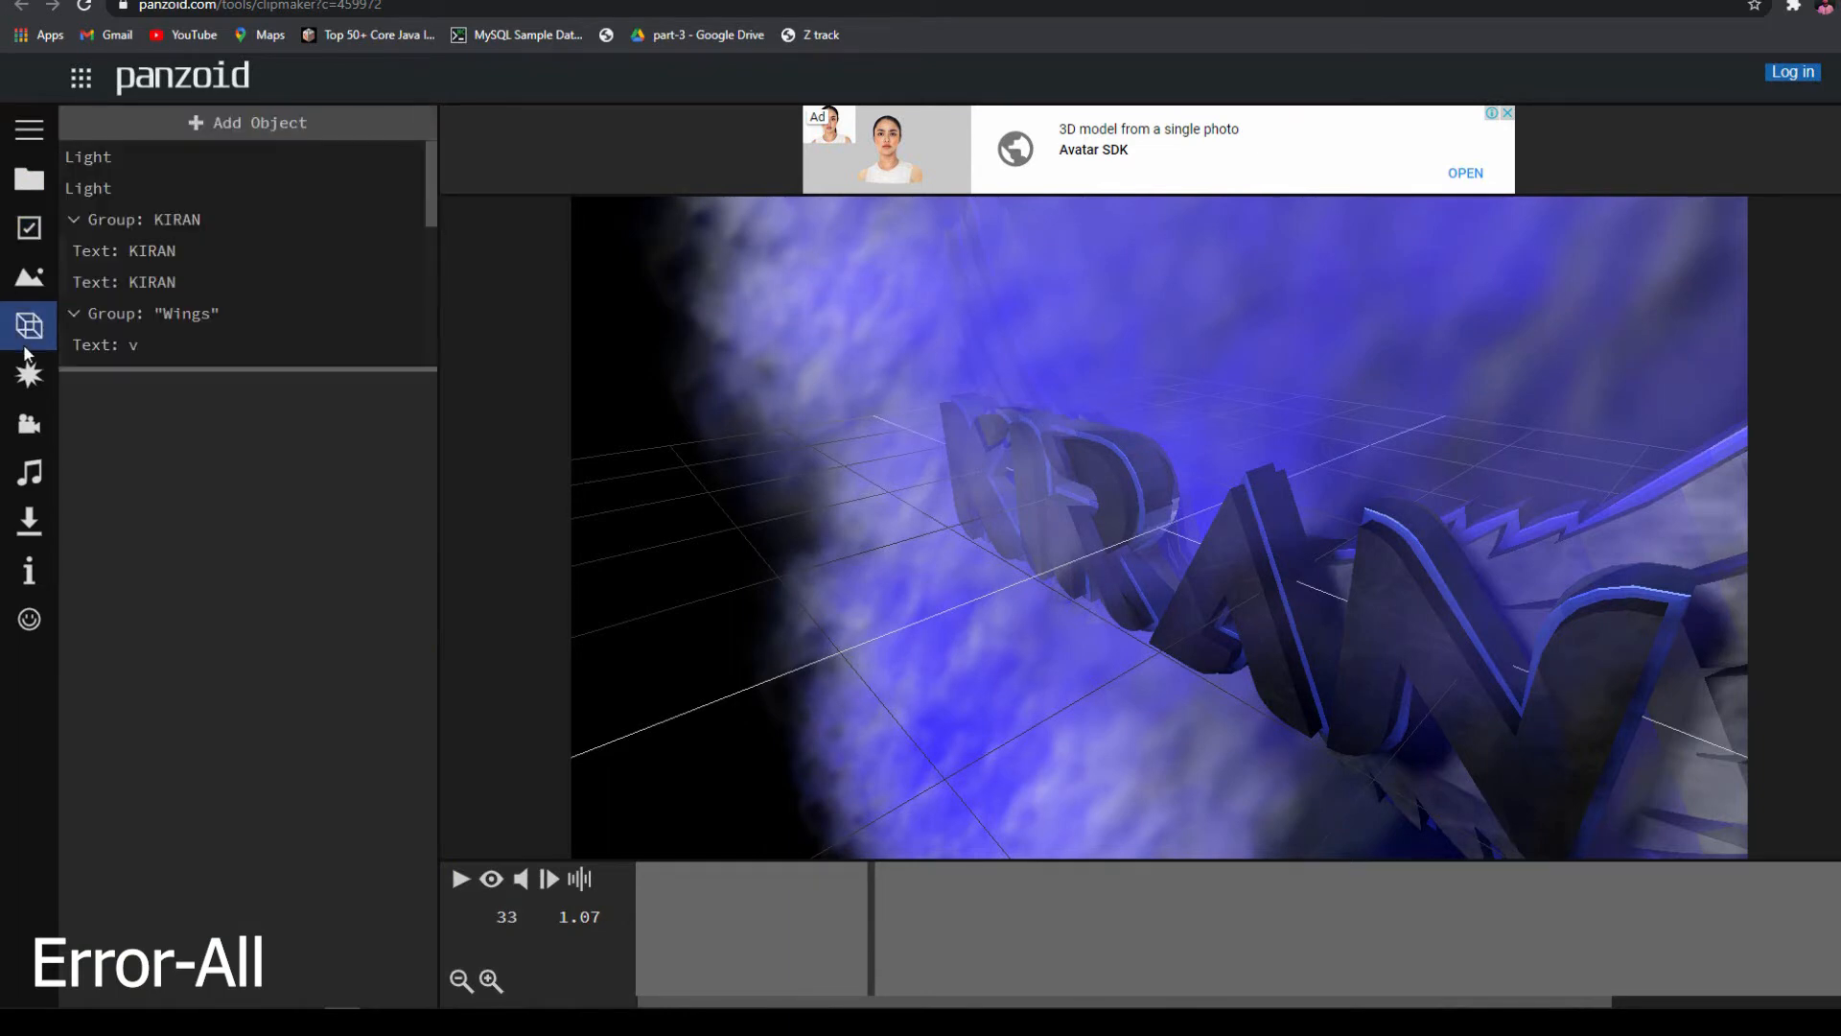
click(112, 317)
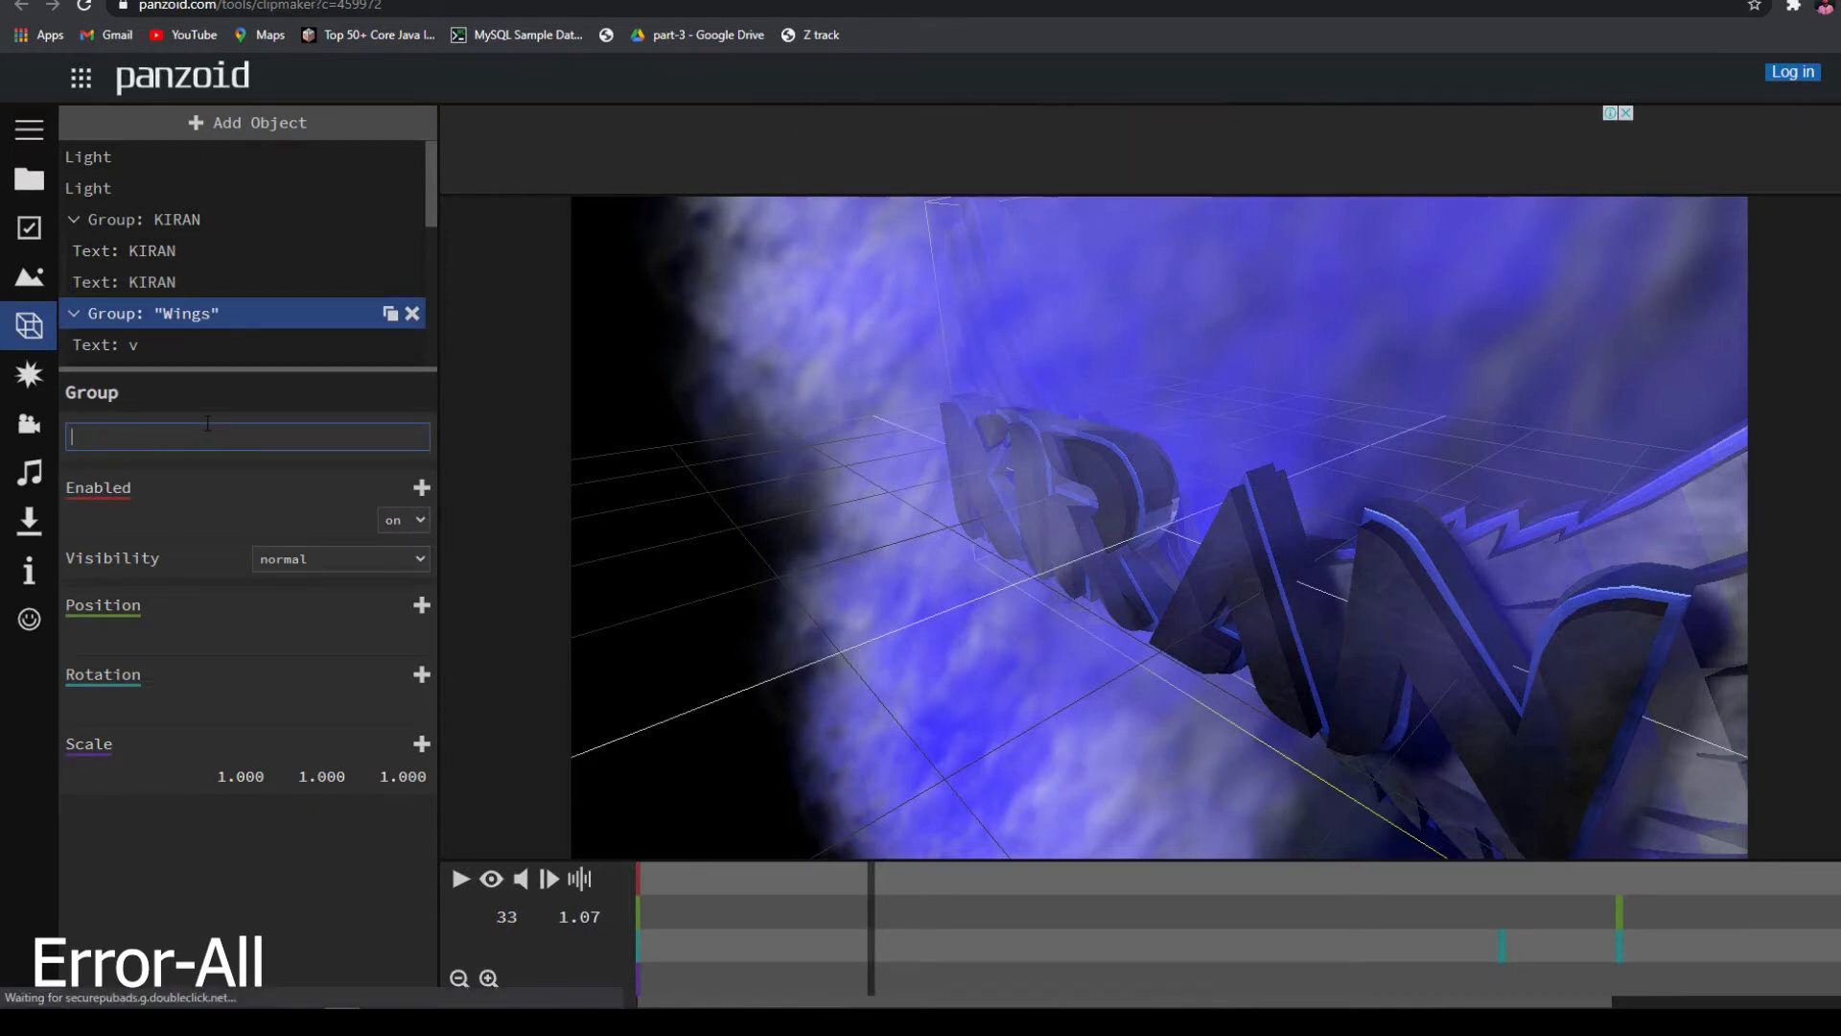
text(Error all)
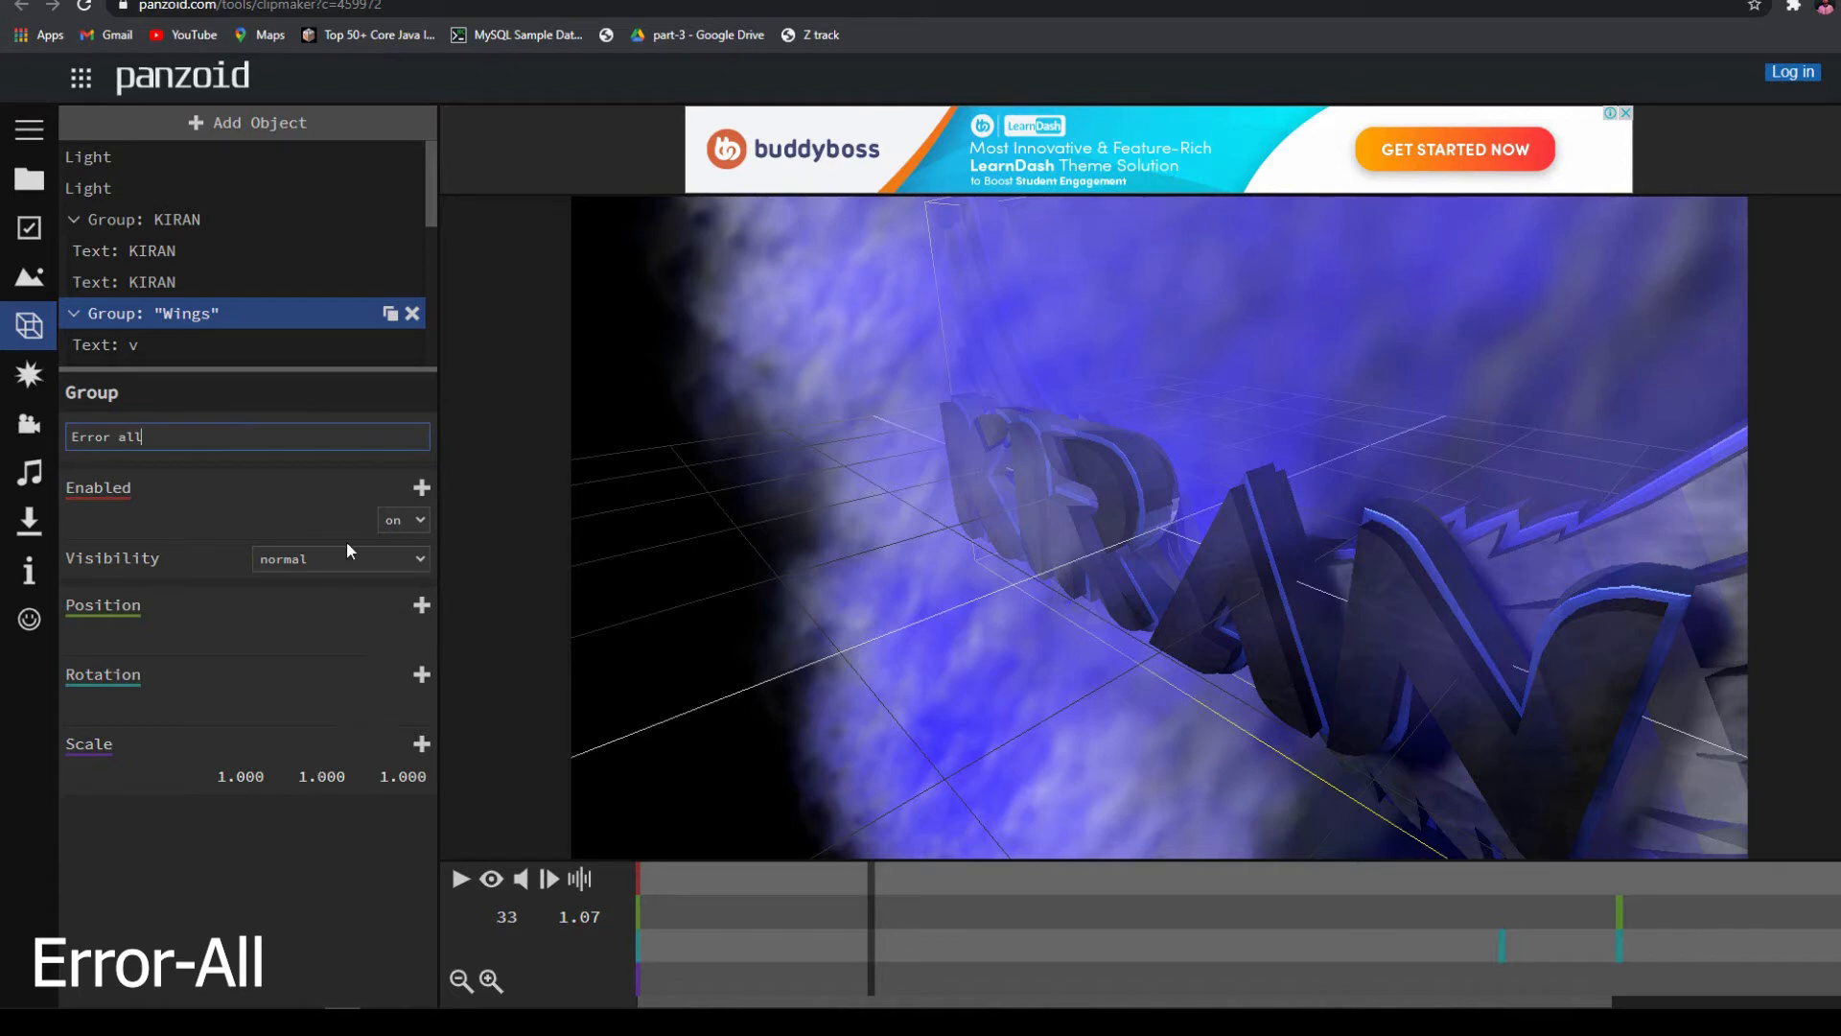
- Look through the effects, camera, audio, basic and scene settings, viewing the text from the front and playing the animation
click(40, 376)
click(32, 432)
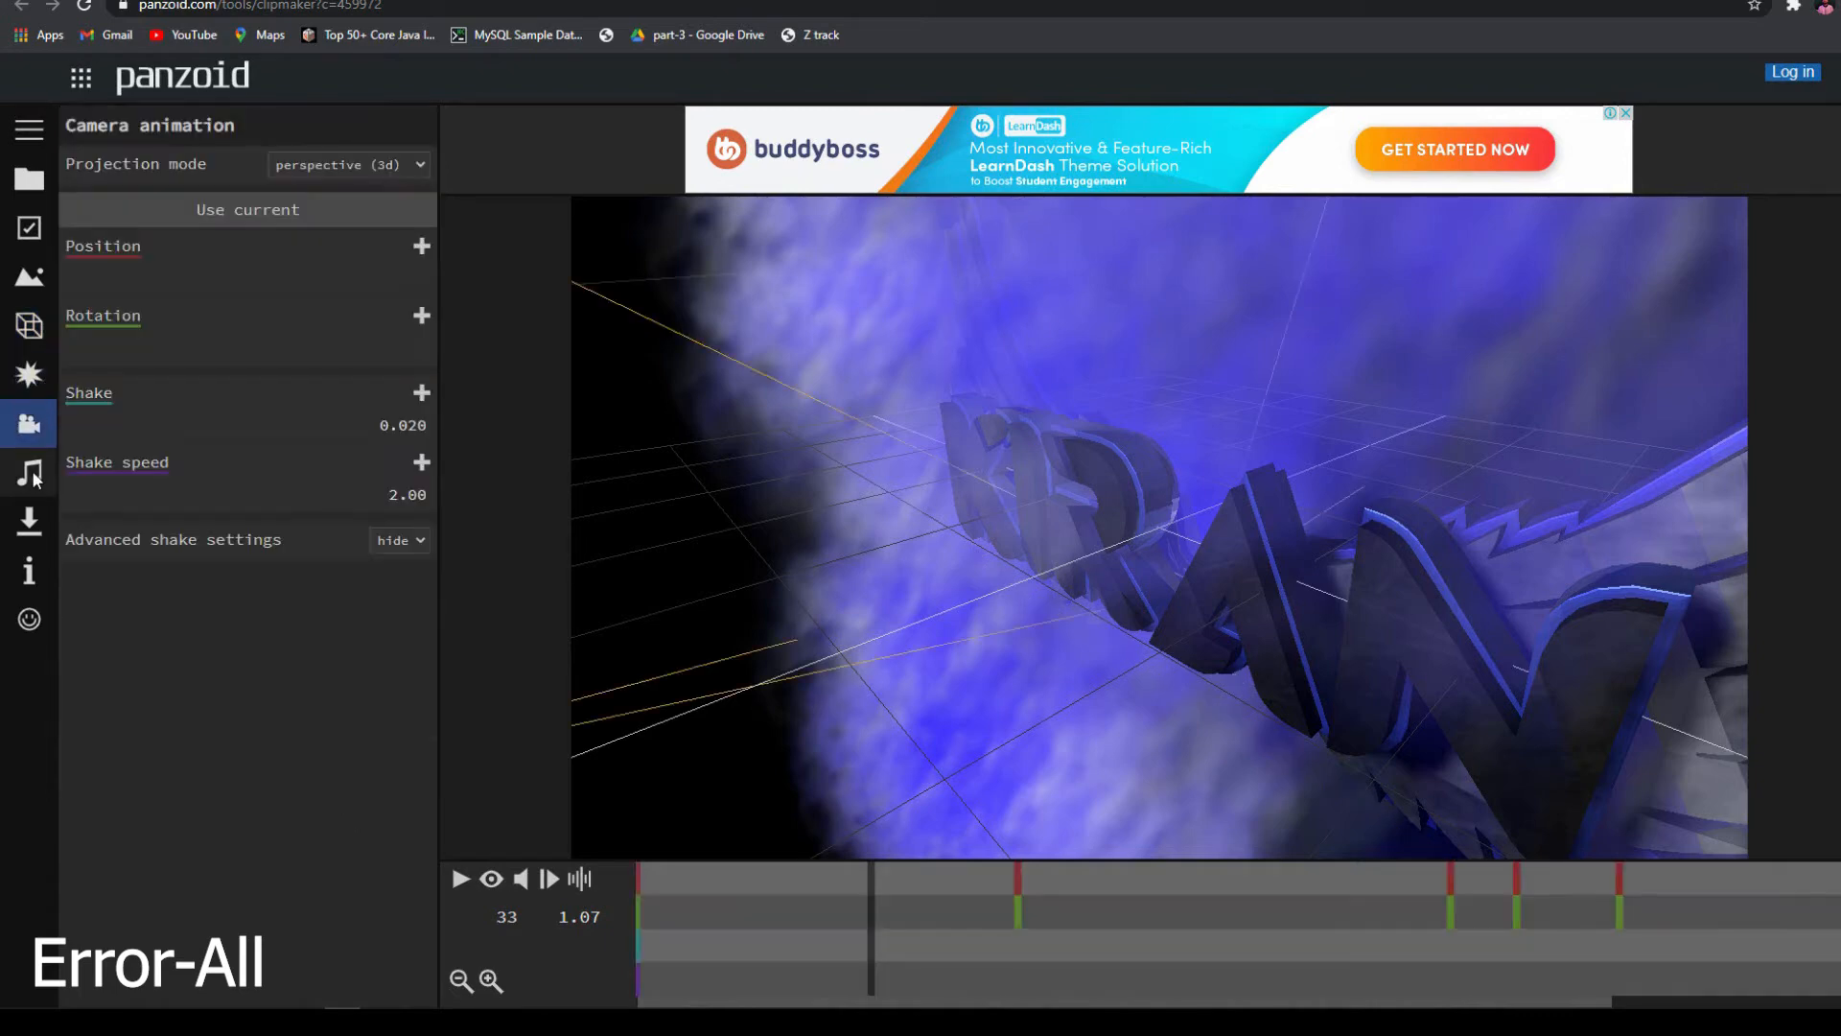
drag(958, 415, 1298, 477)
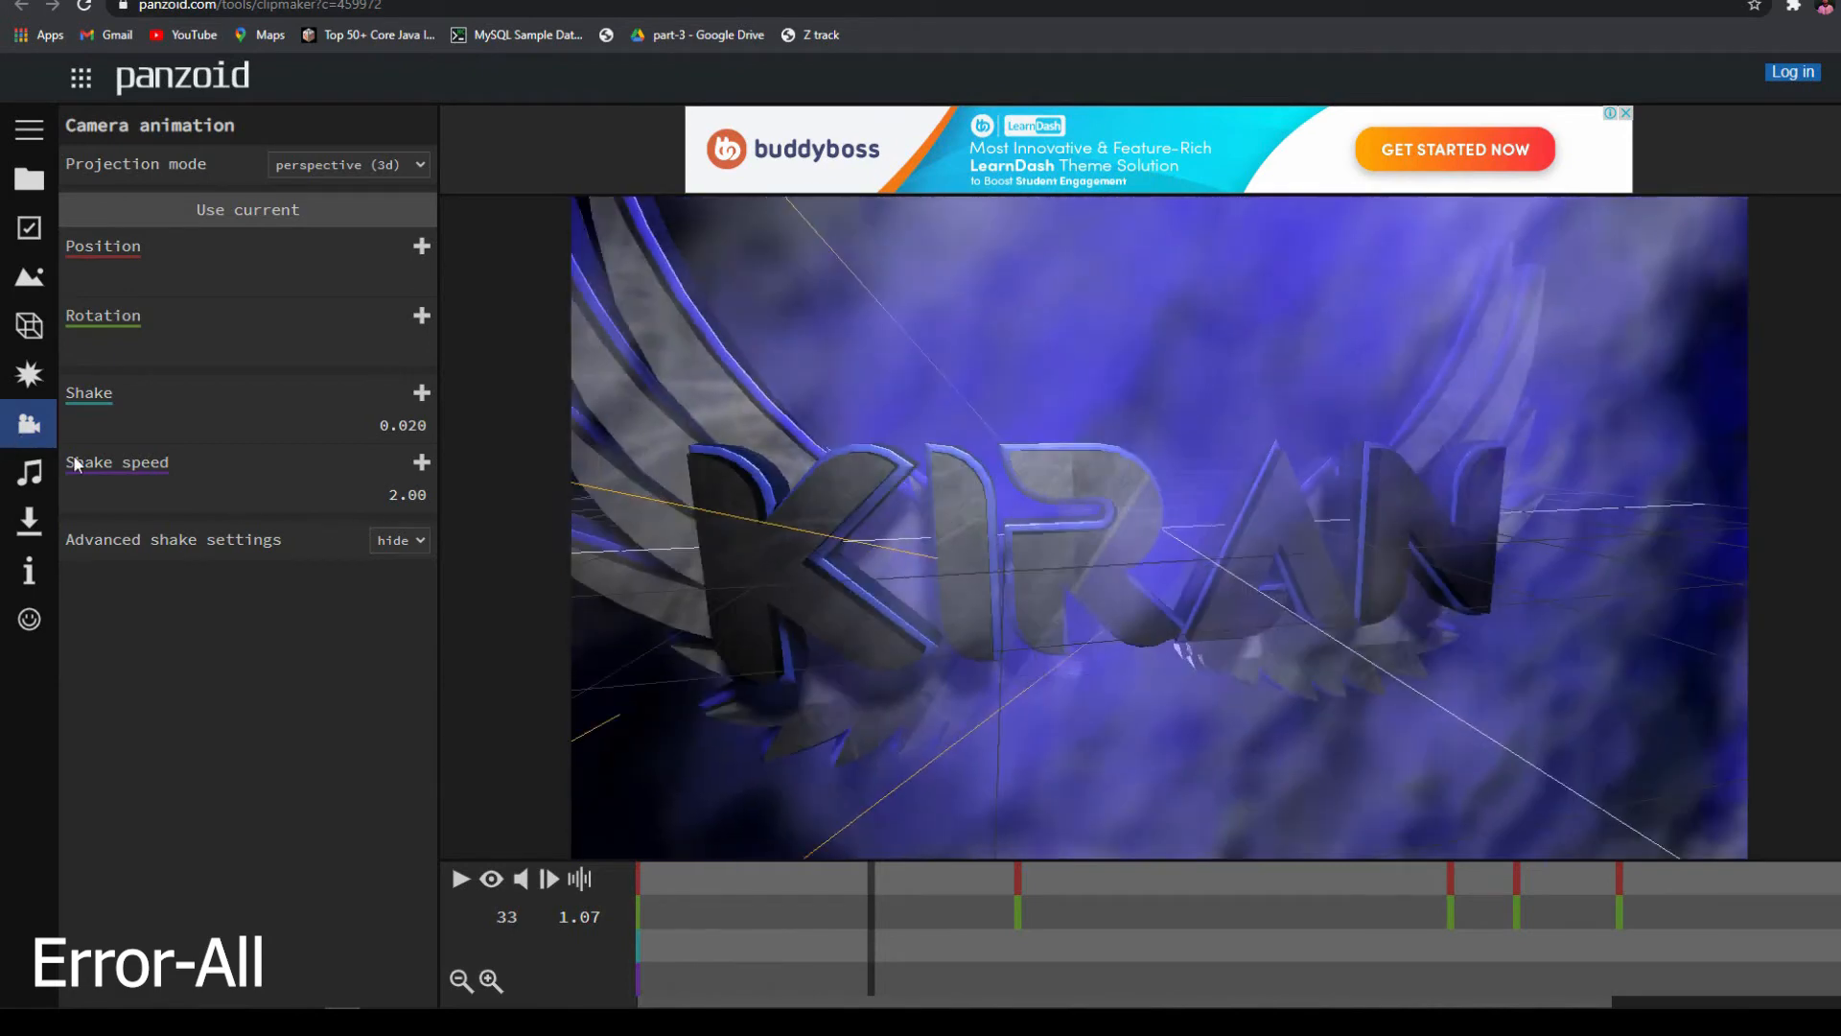
click(46, 475)
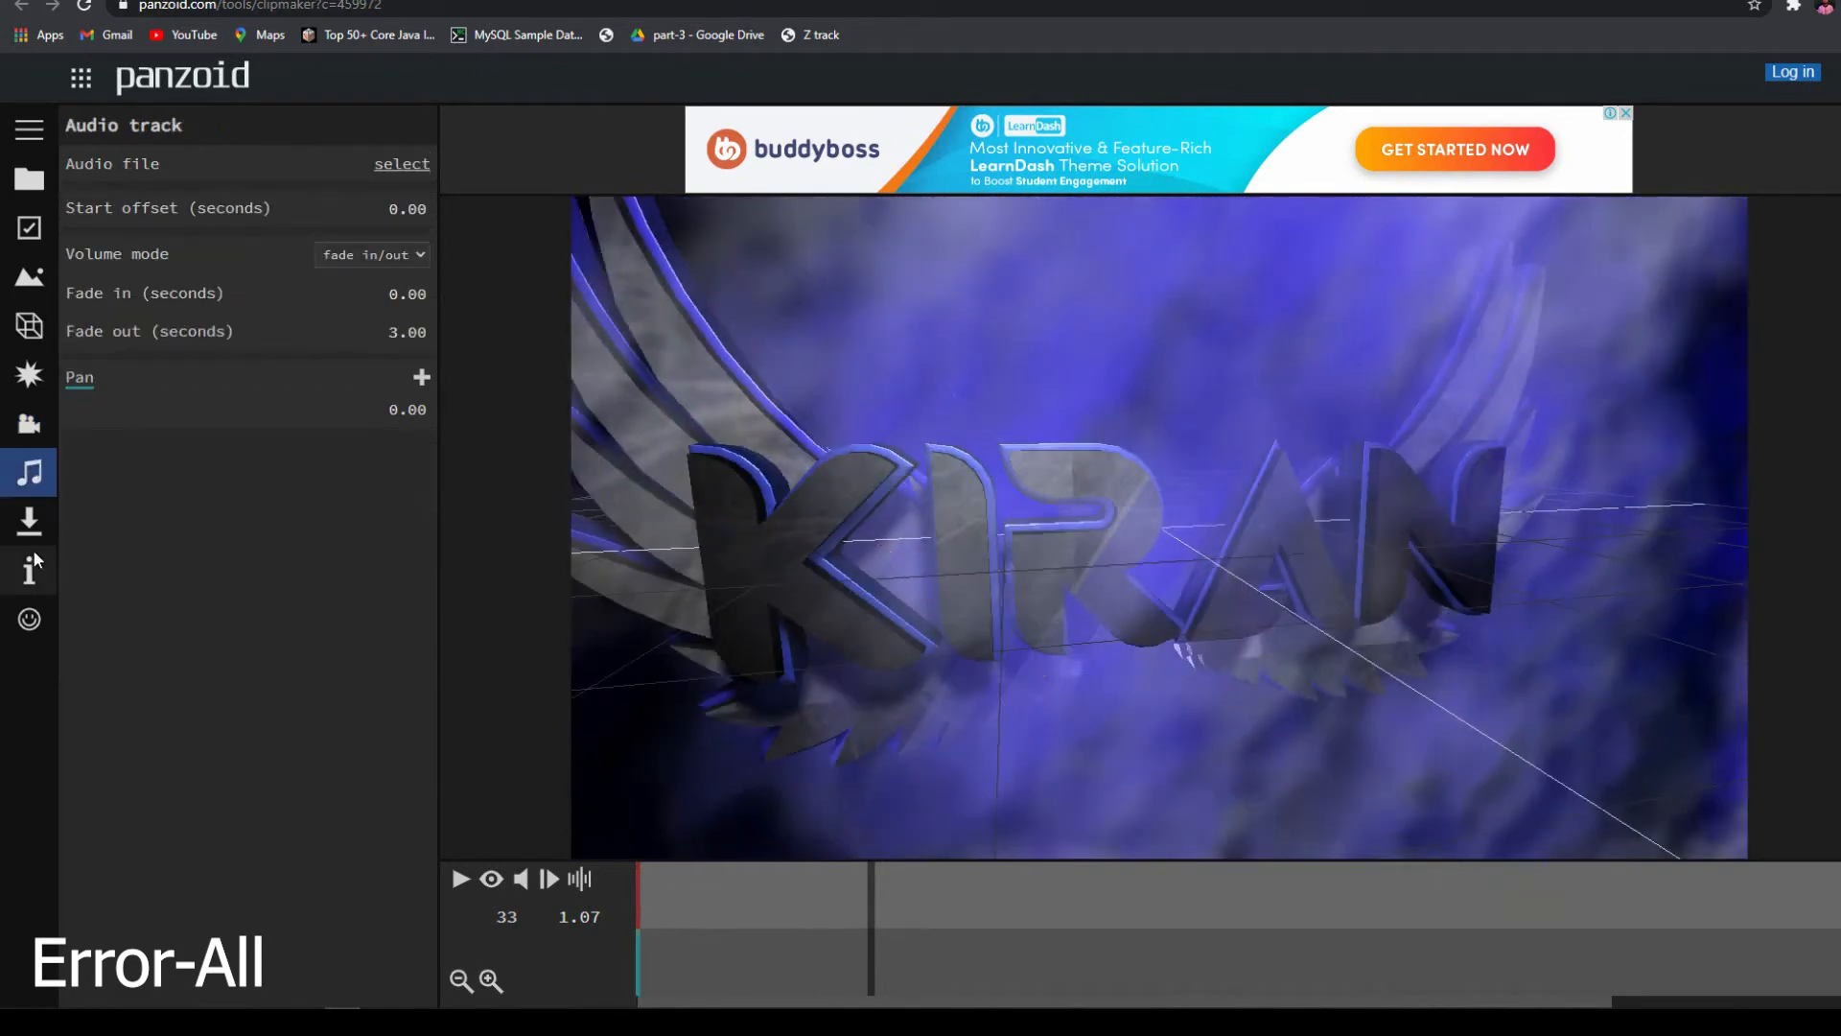
click(25, 232)
click(29, 277)
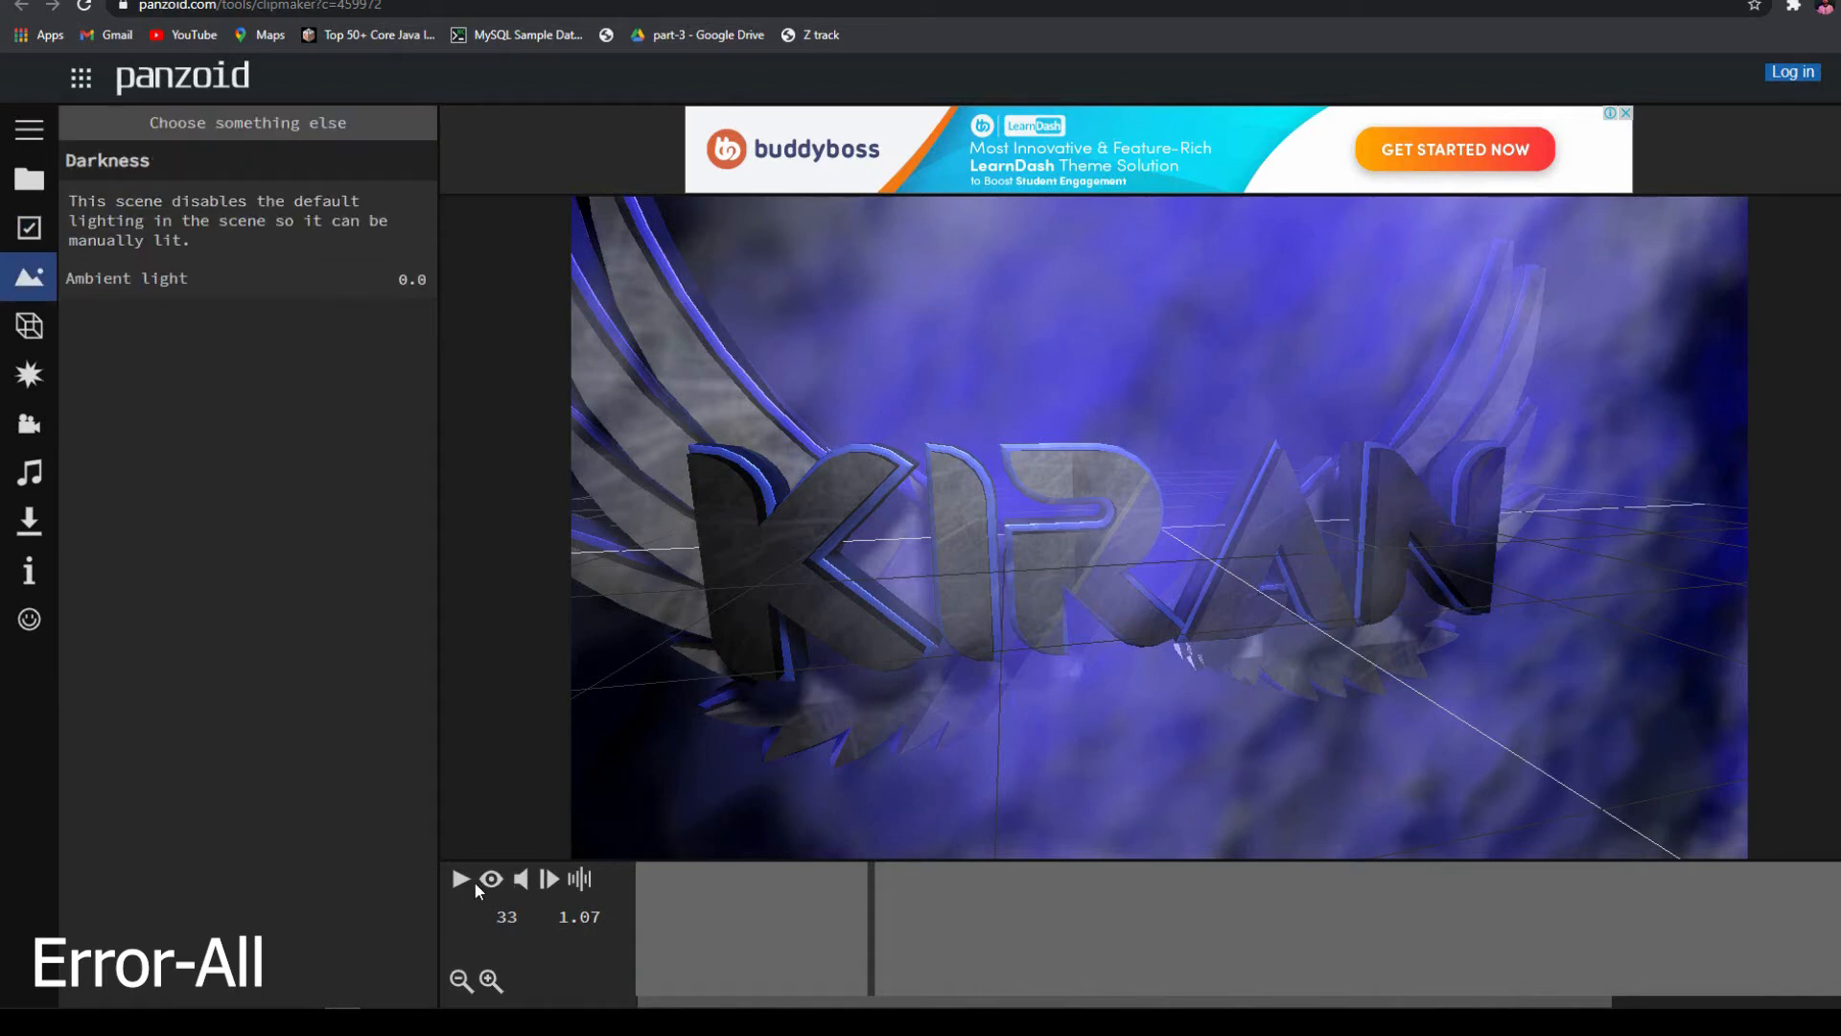
click(462, 879)
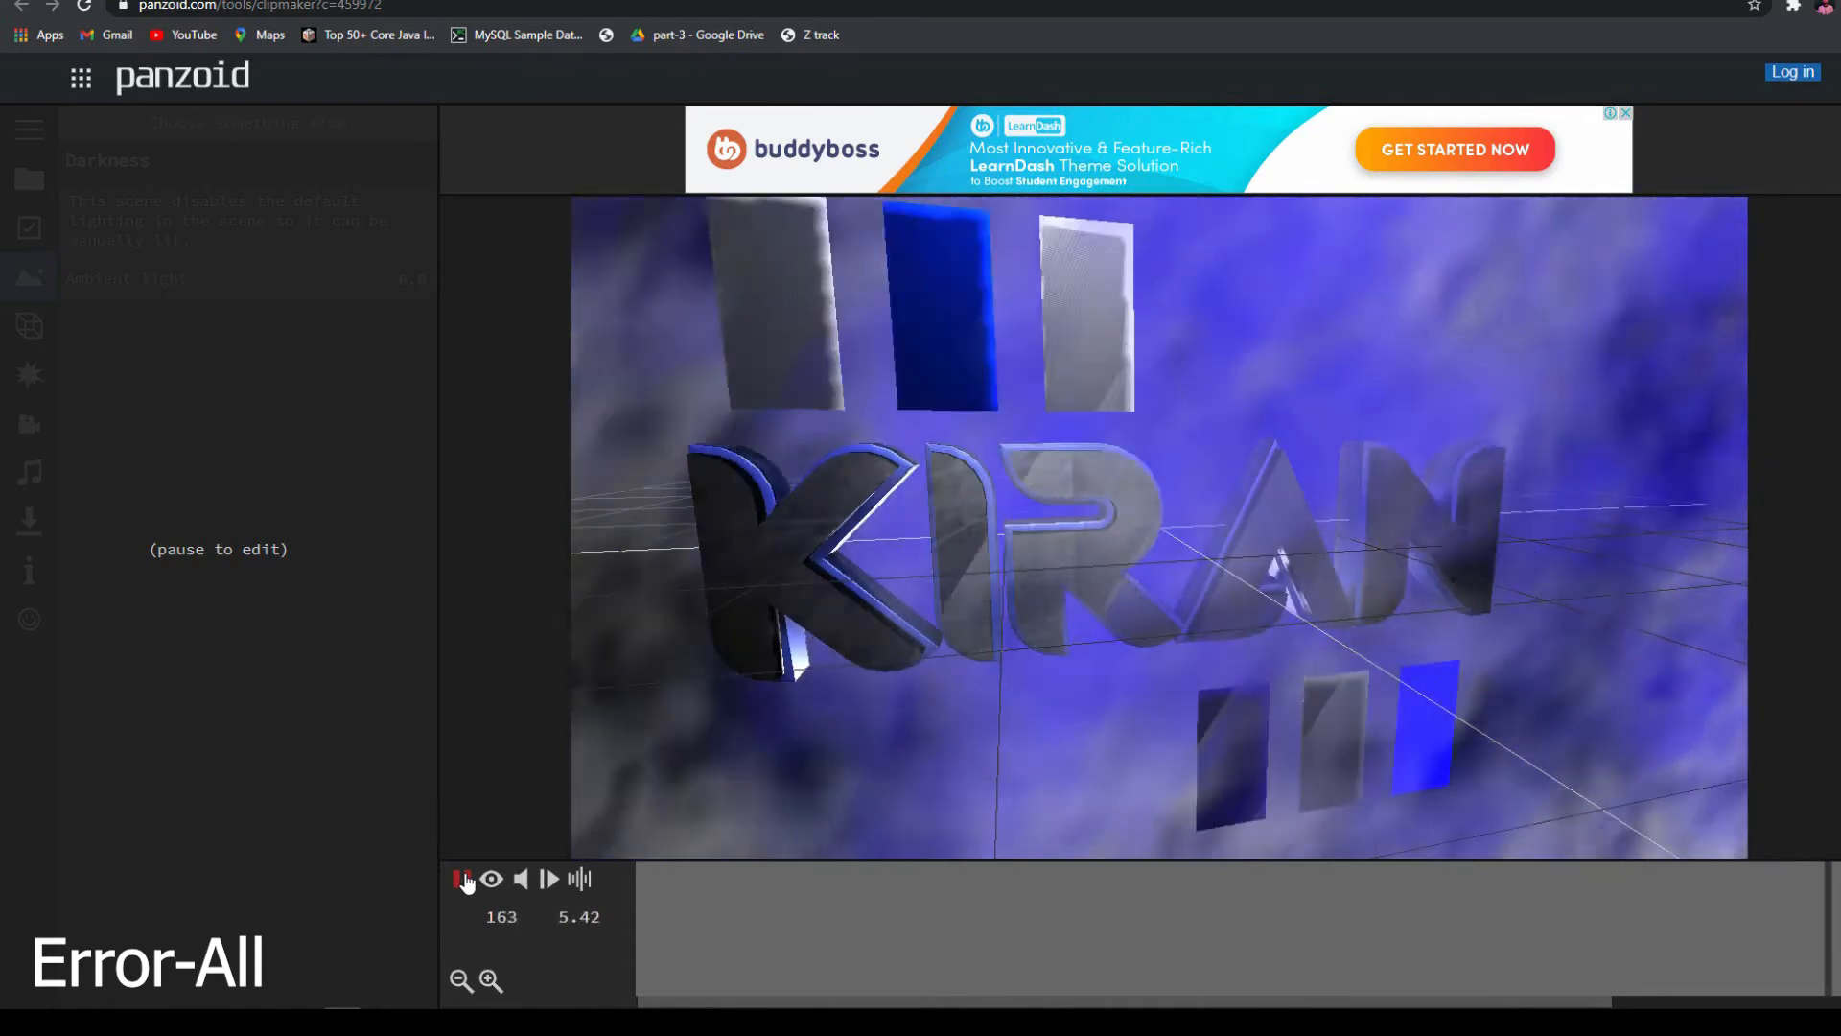
click(462, 879)
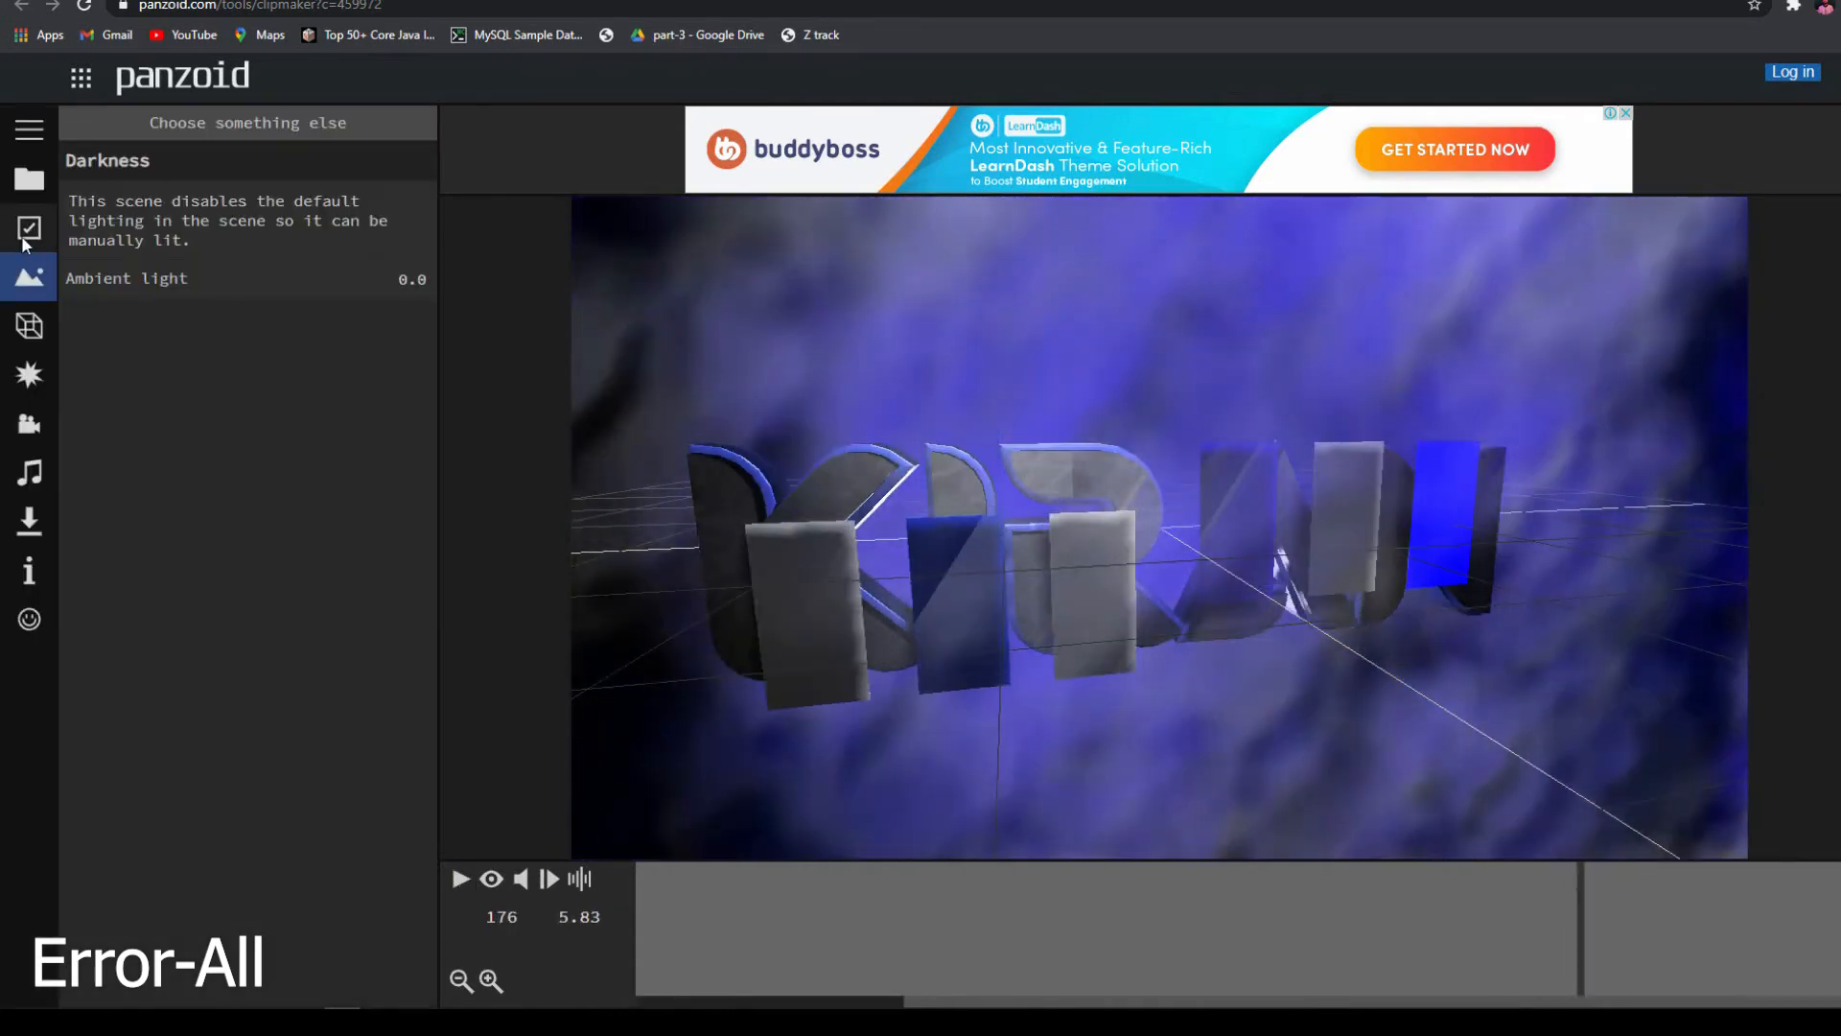
- Change the second 3D text in the first object group to "Error-all" and the first one to "error-all"
click(39, 342)
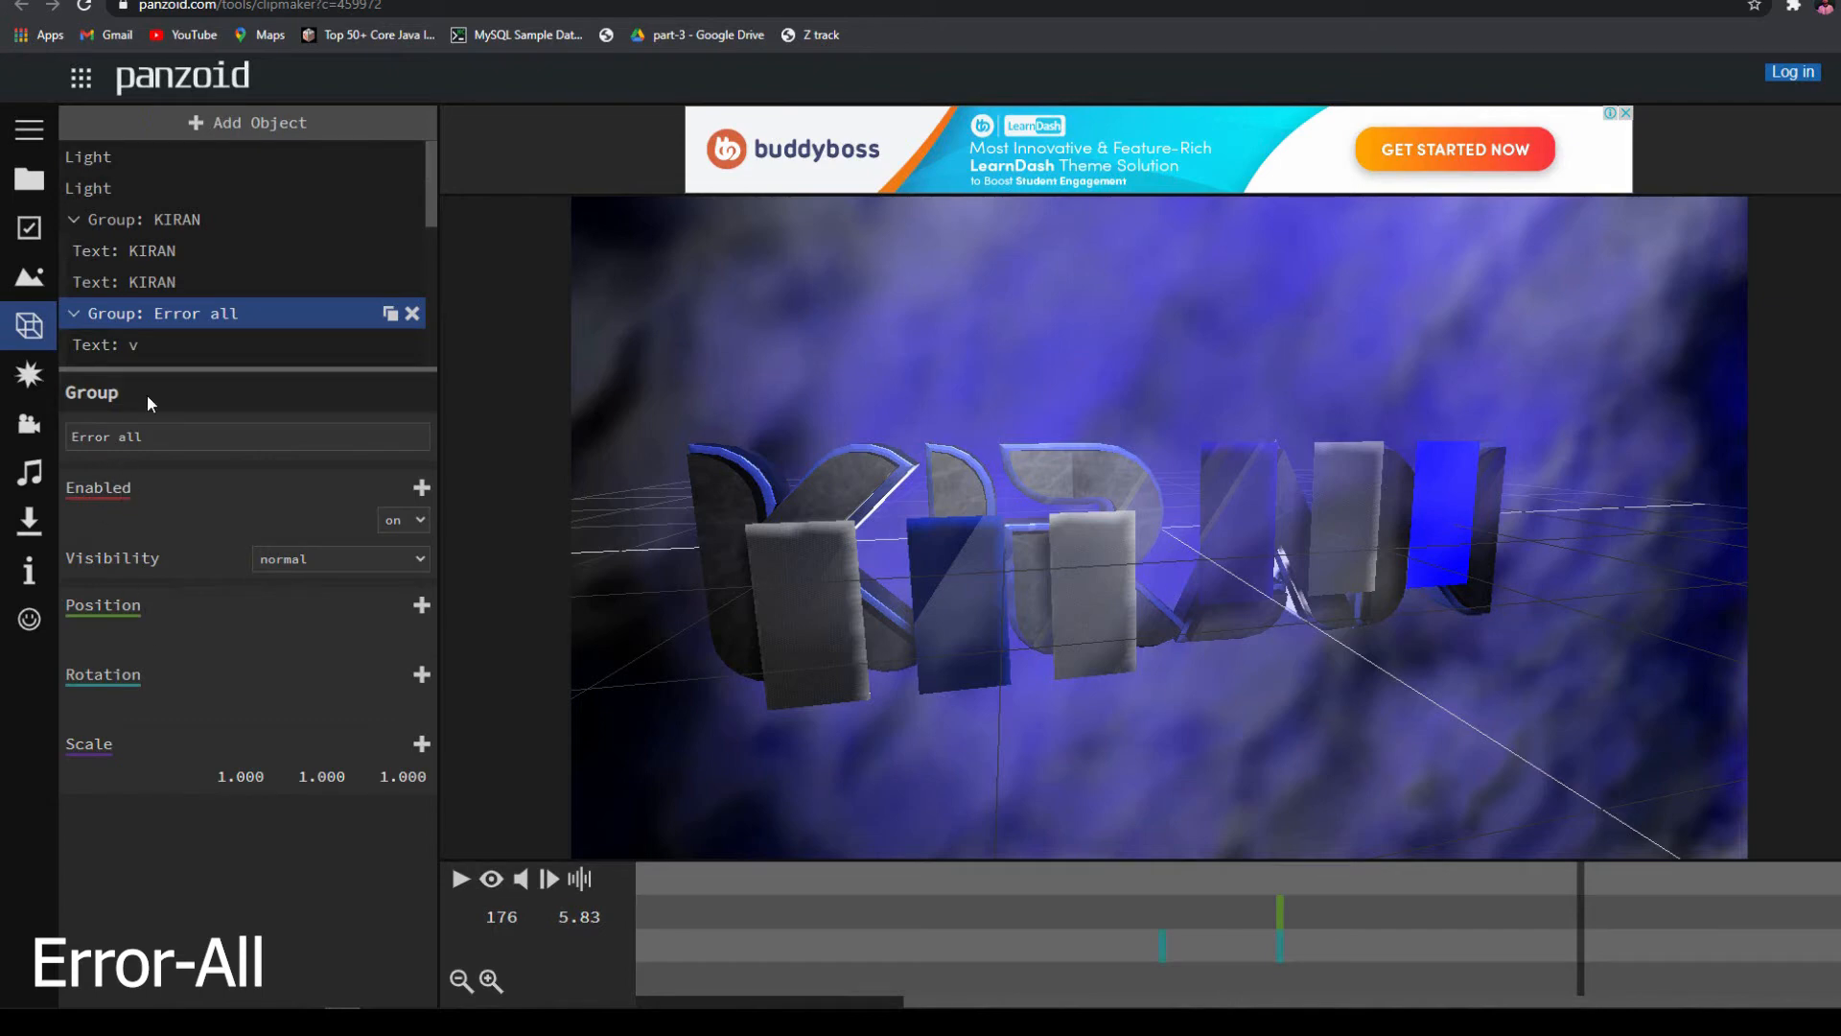
click(148, 280)
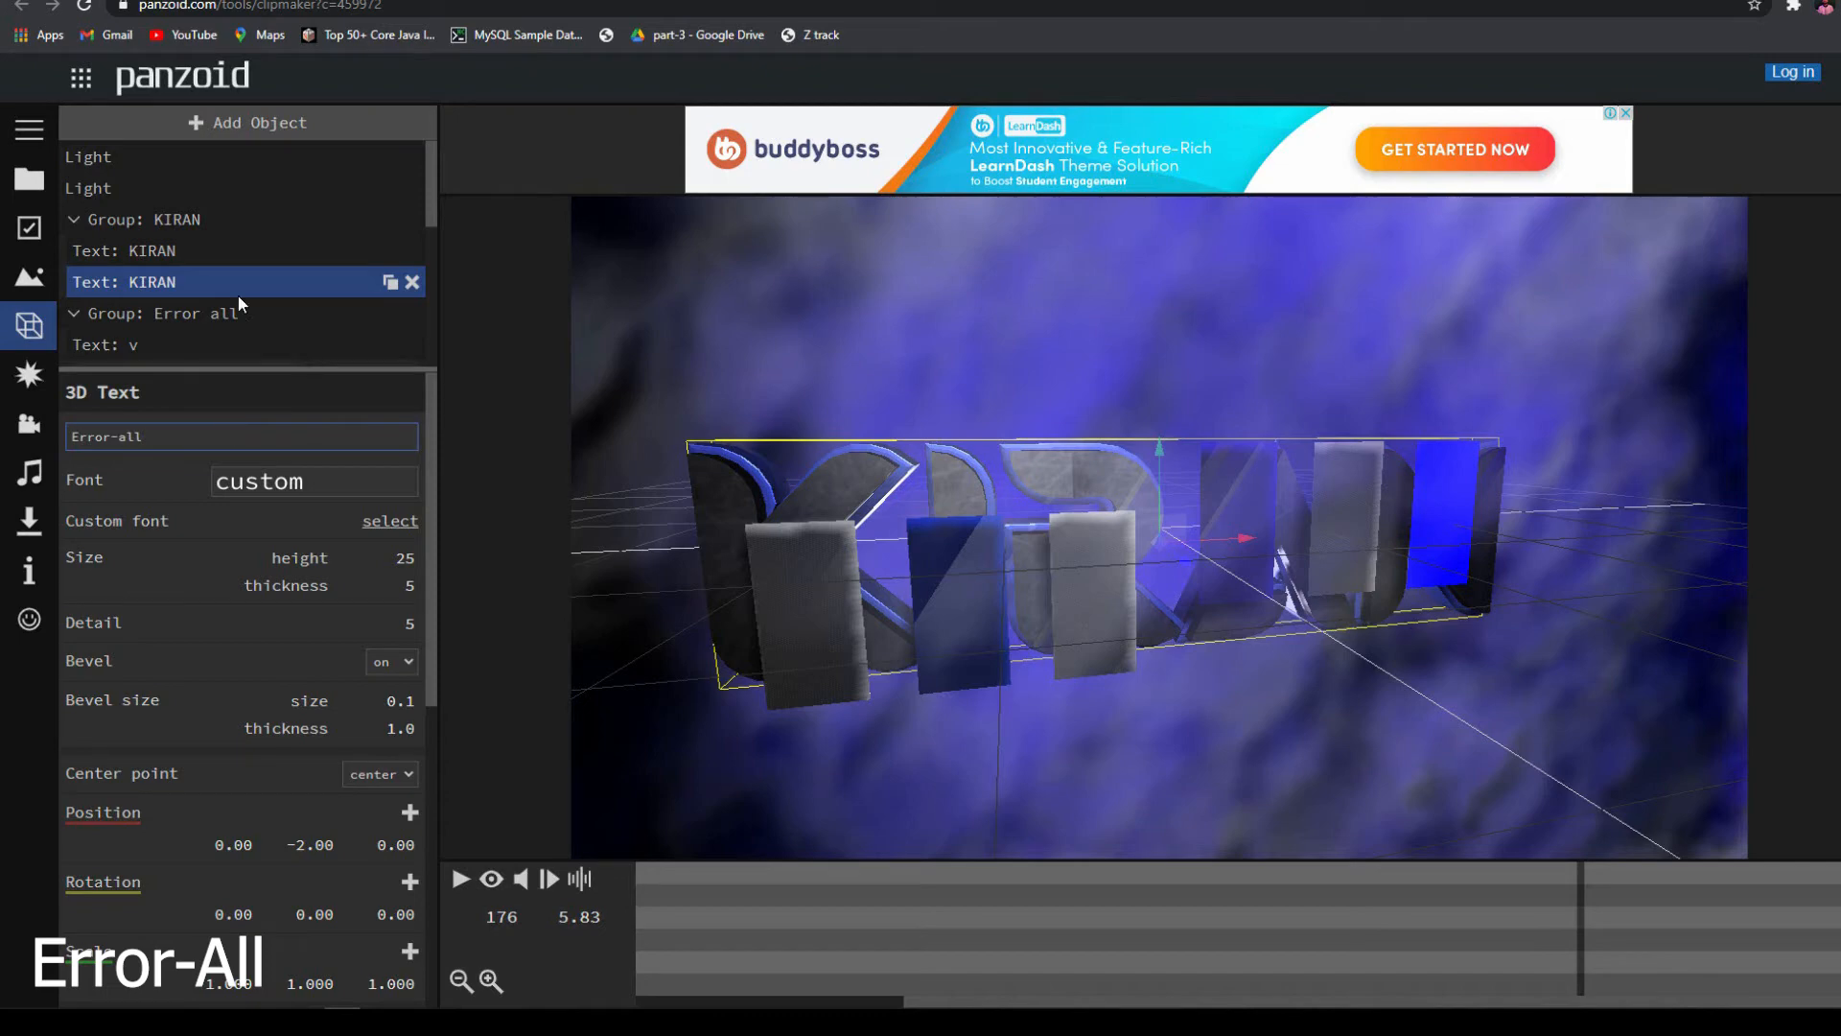
click(211, 247)
click(211, 248)
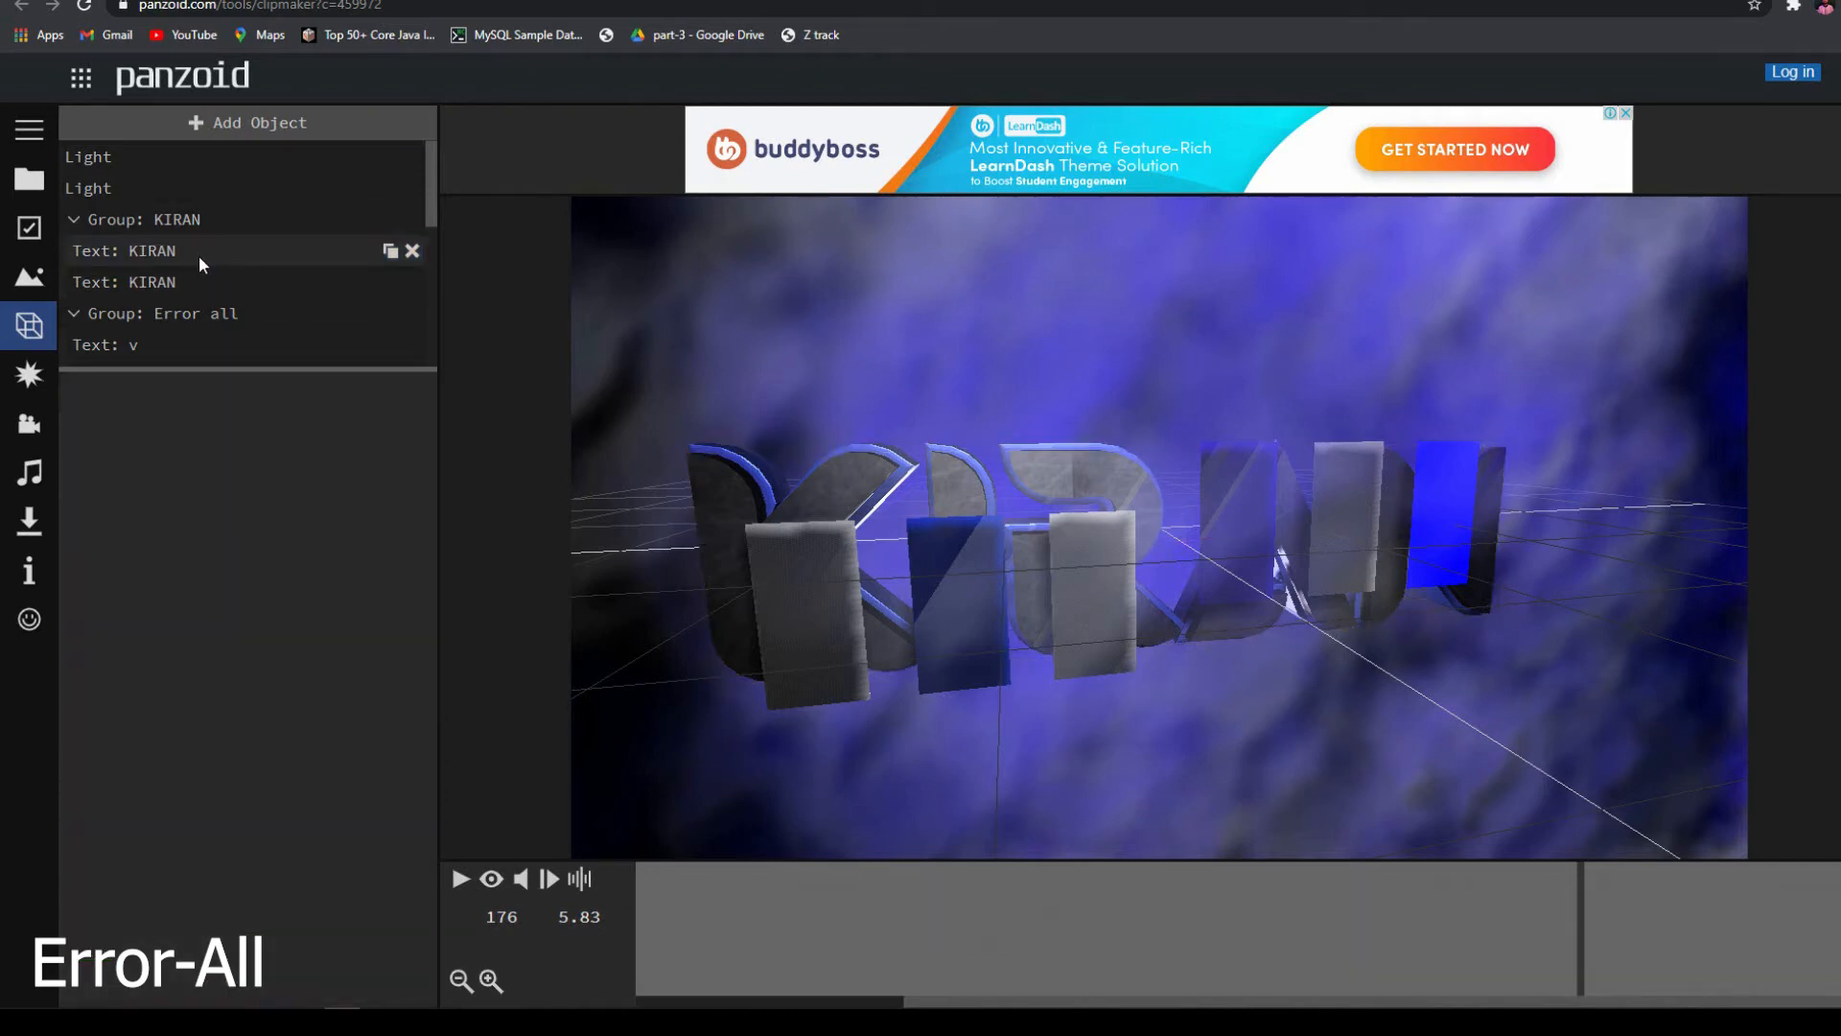
click(201, 252)
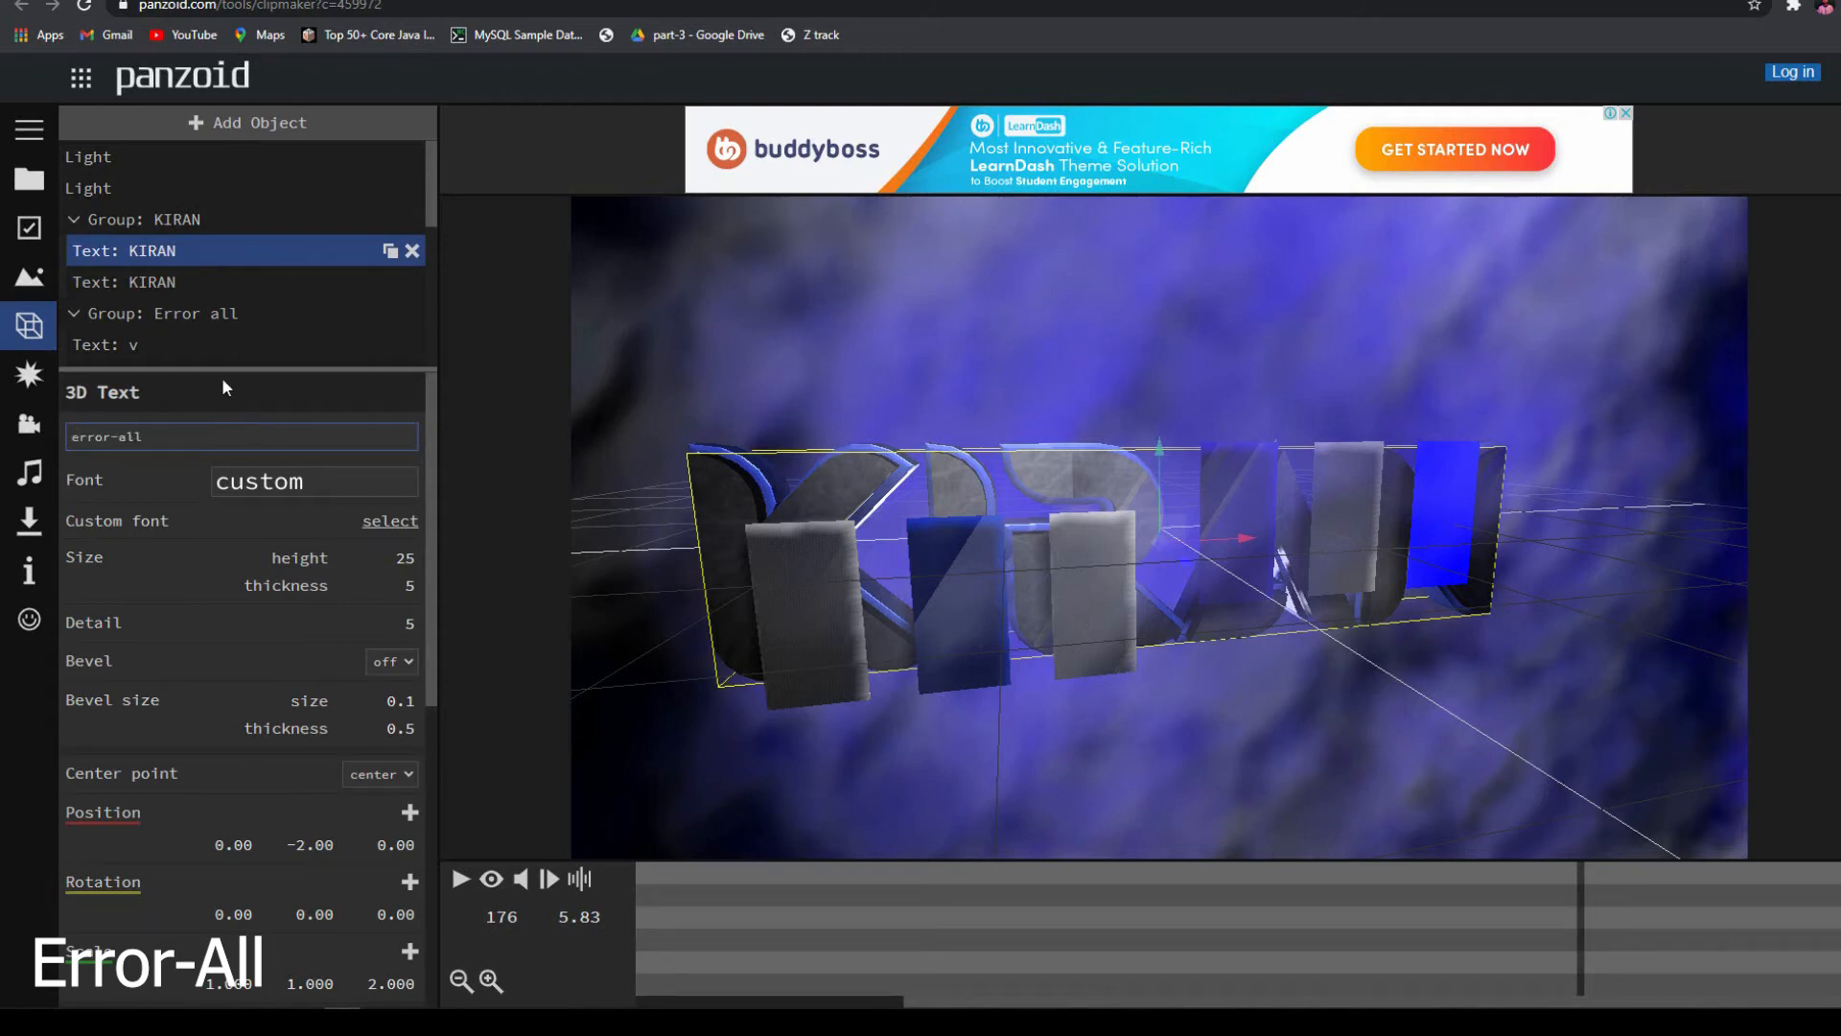
scroll(297, 481, down, 6)
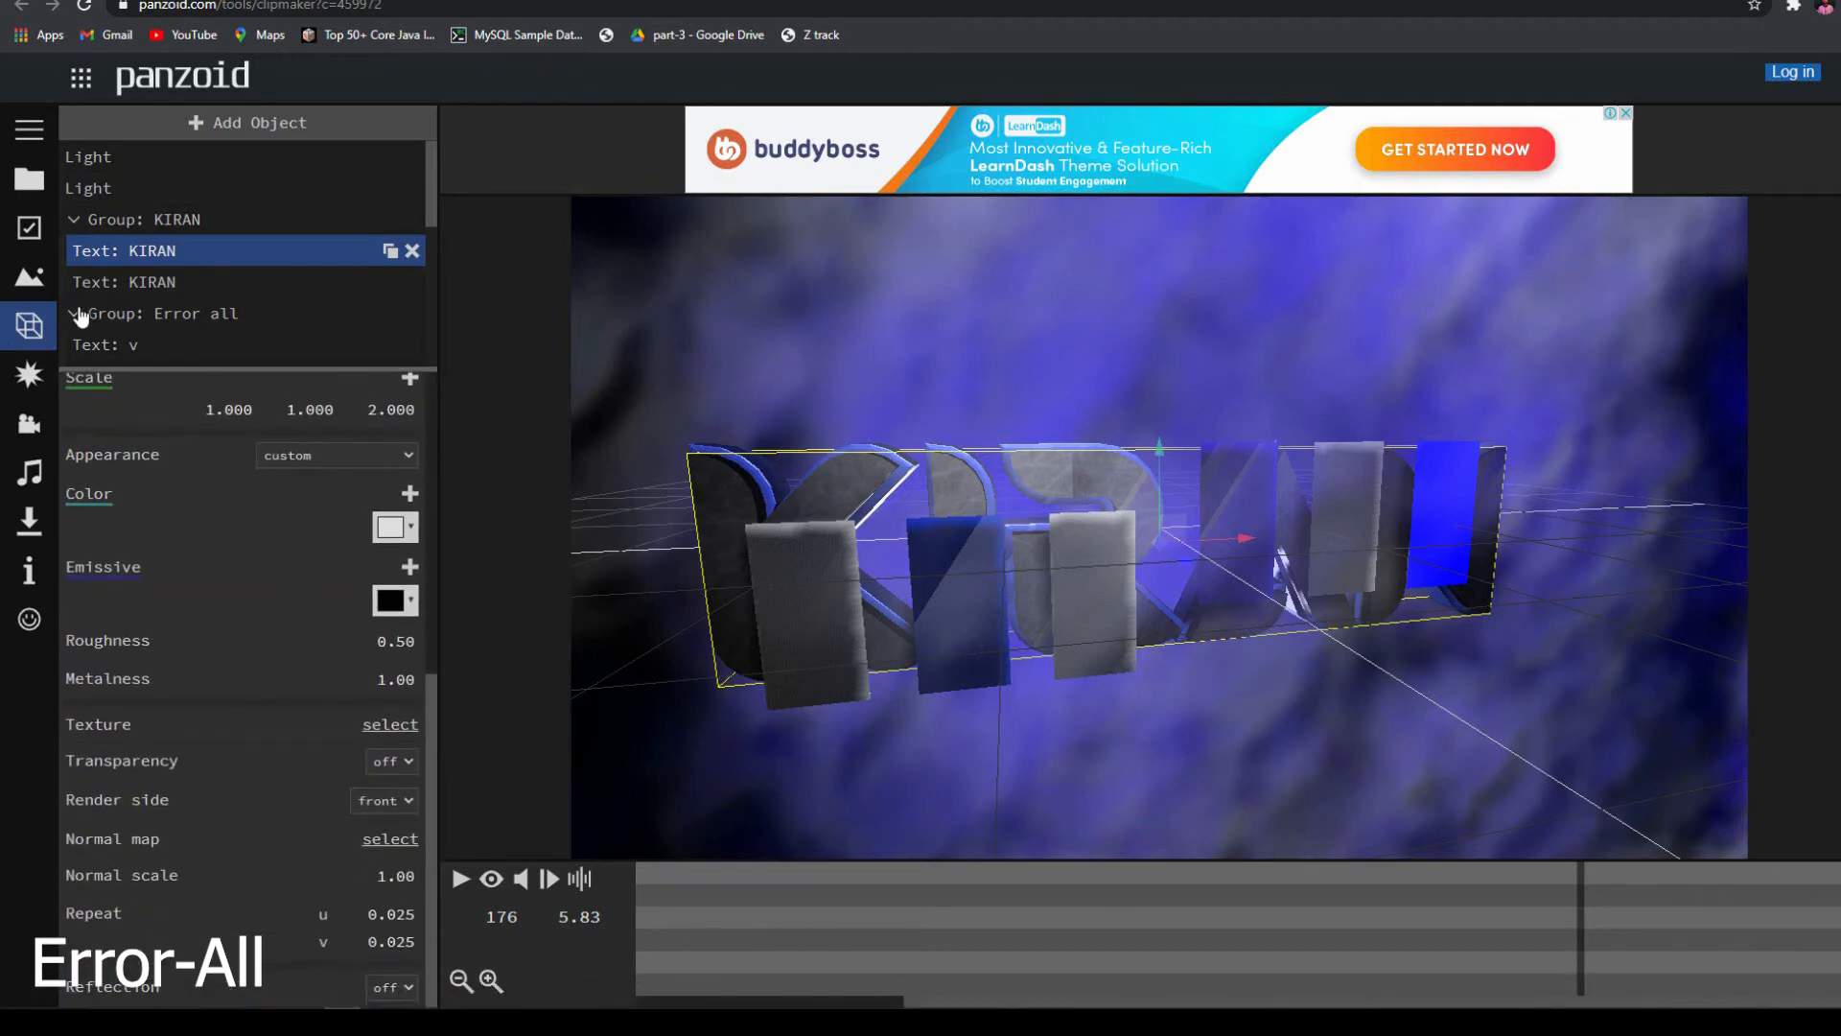
- Deselect the text object and play the animation through the scene camera to check the title text
scroll(342, 424, up, 6)
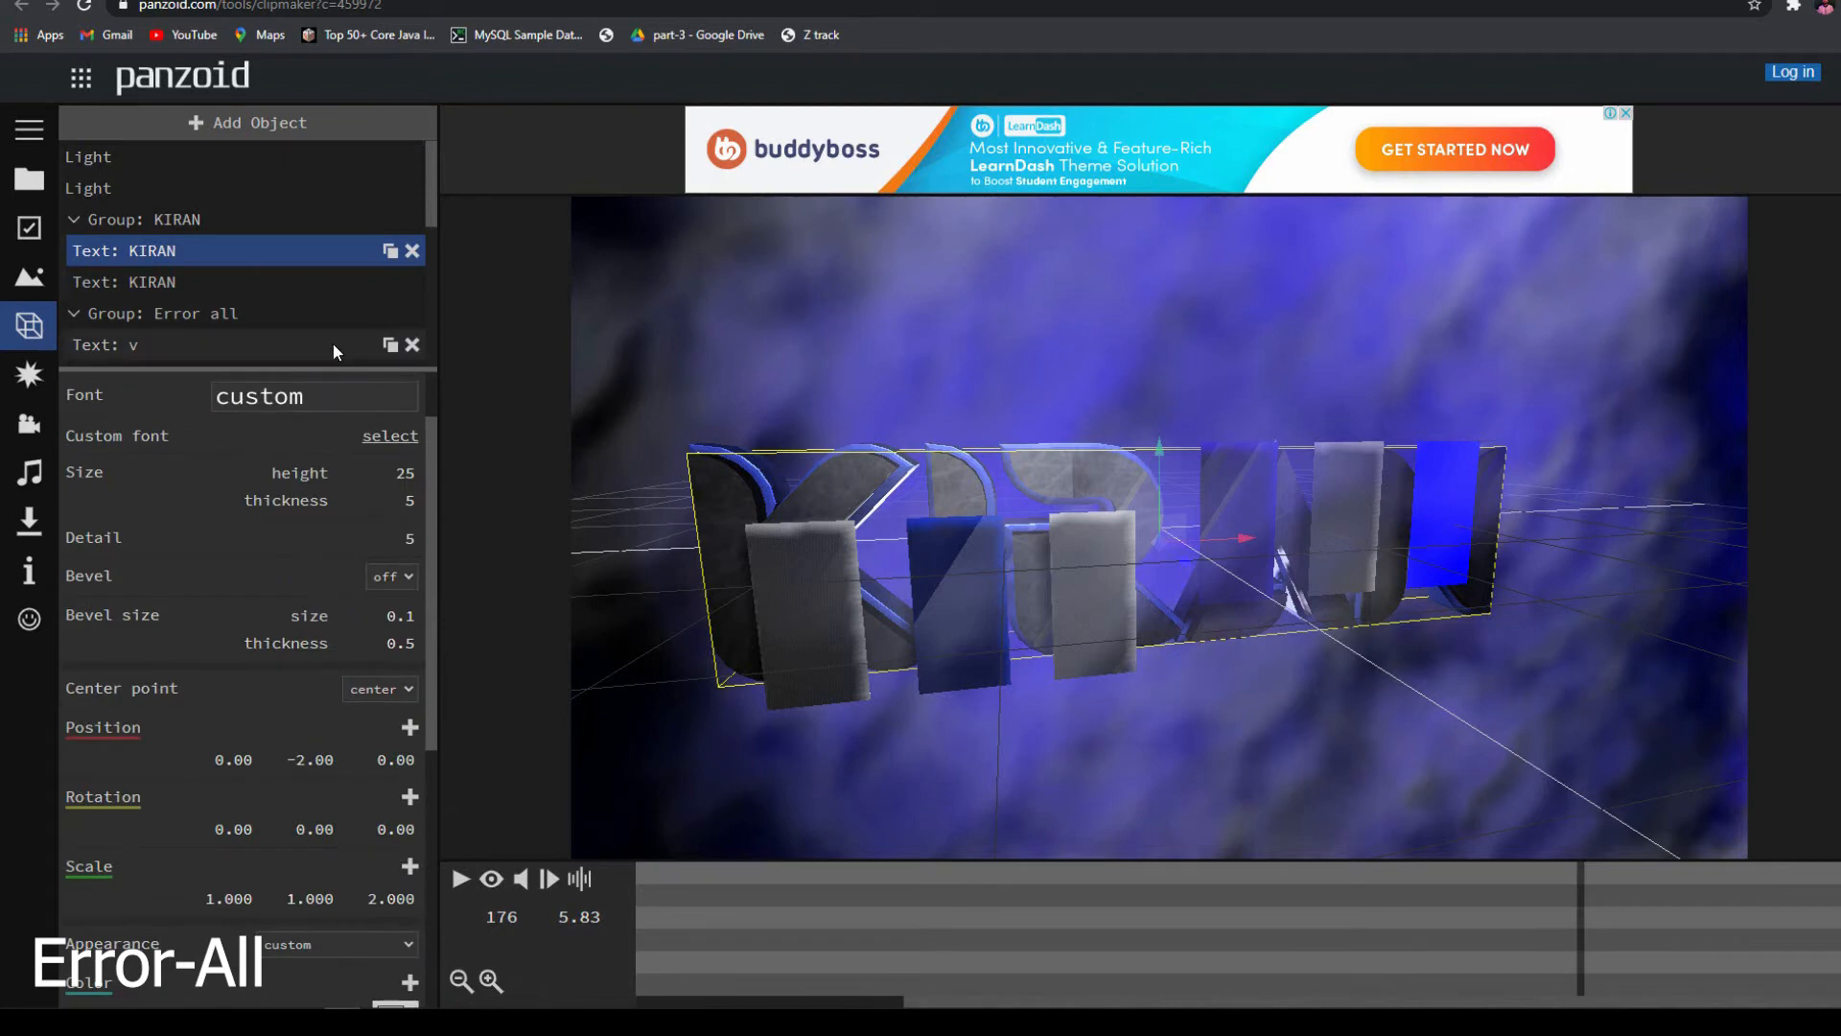
click(317, 252)
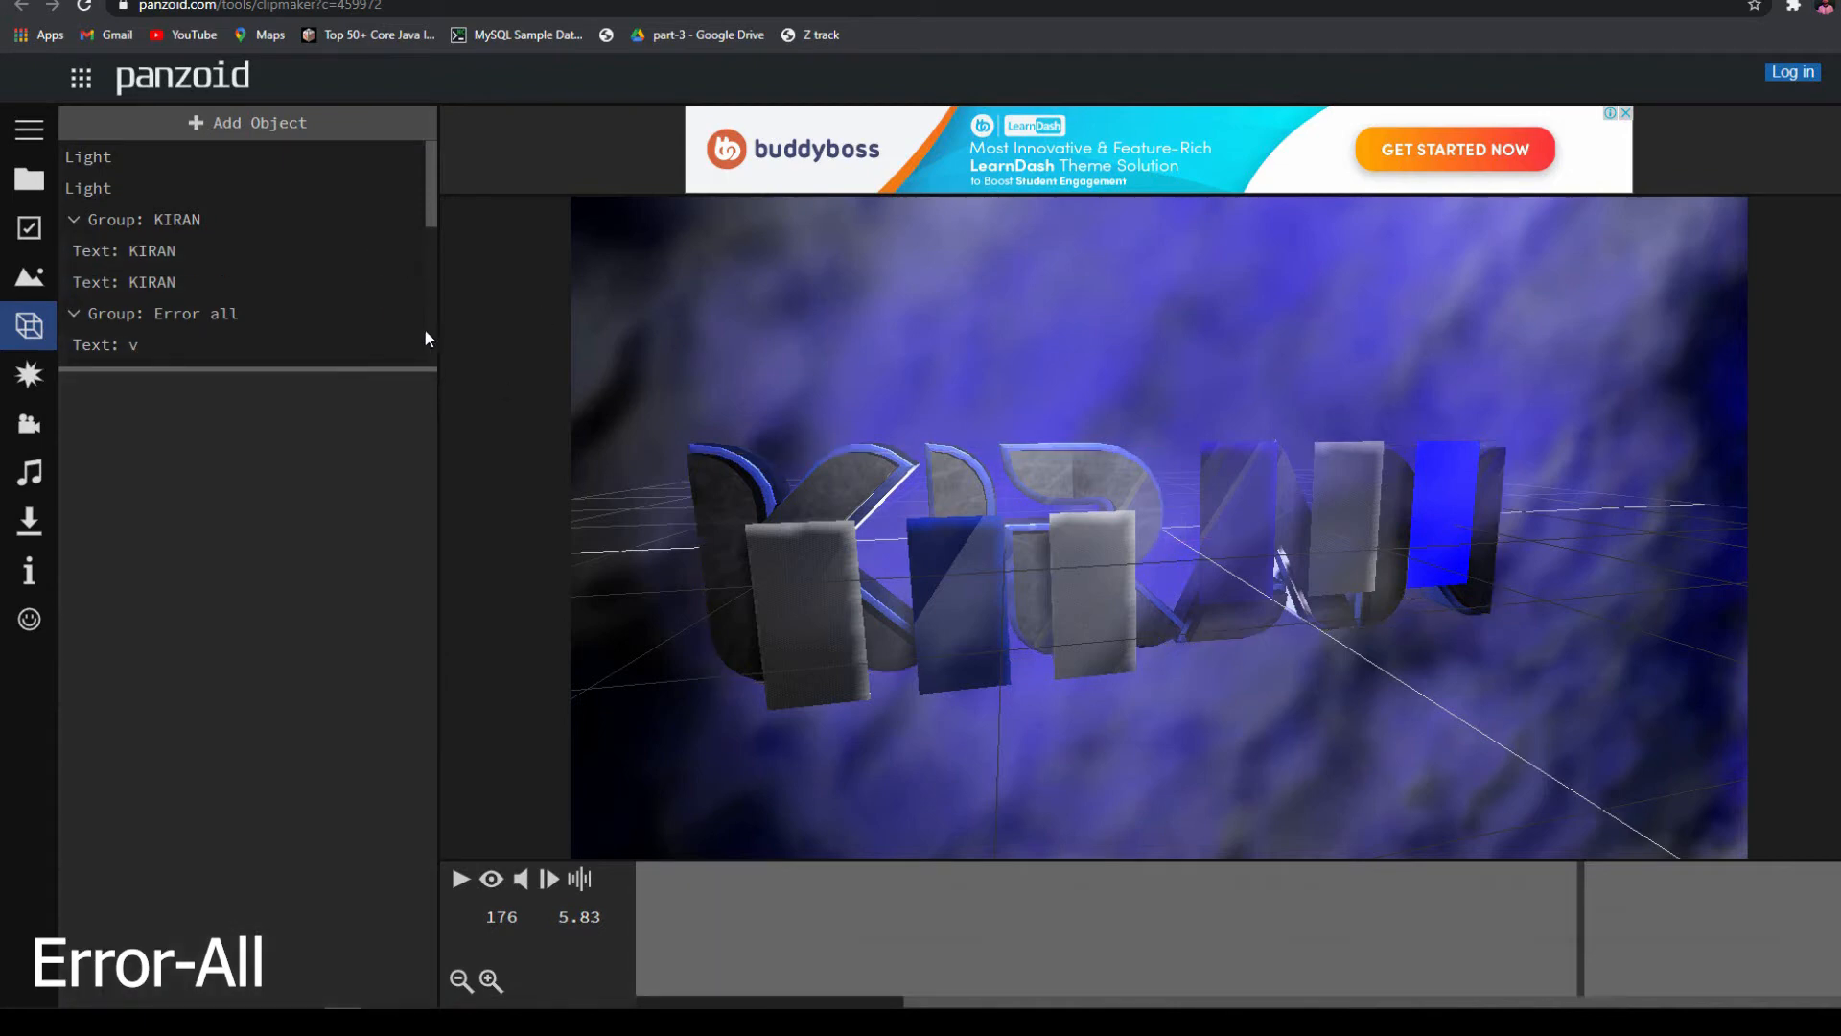
click(491, 880)
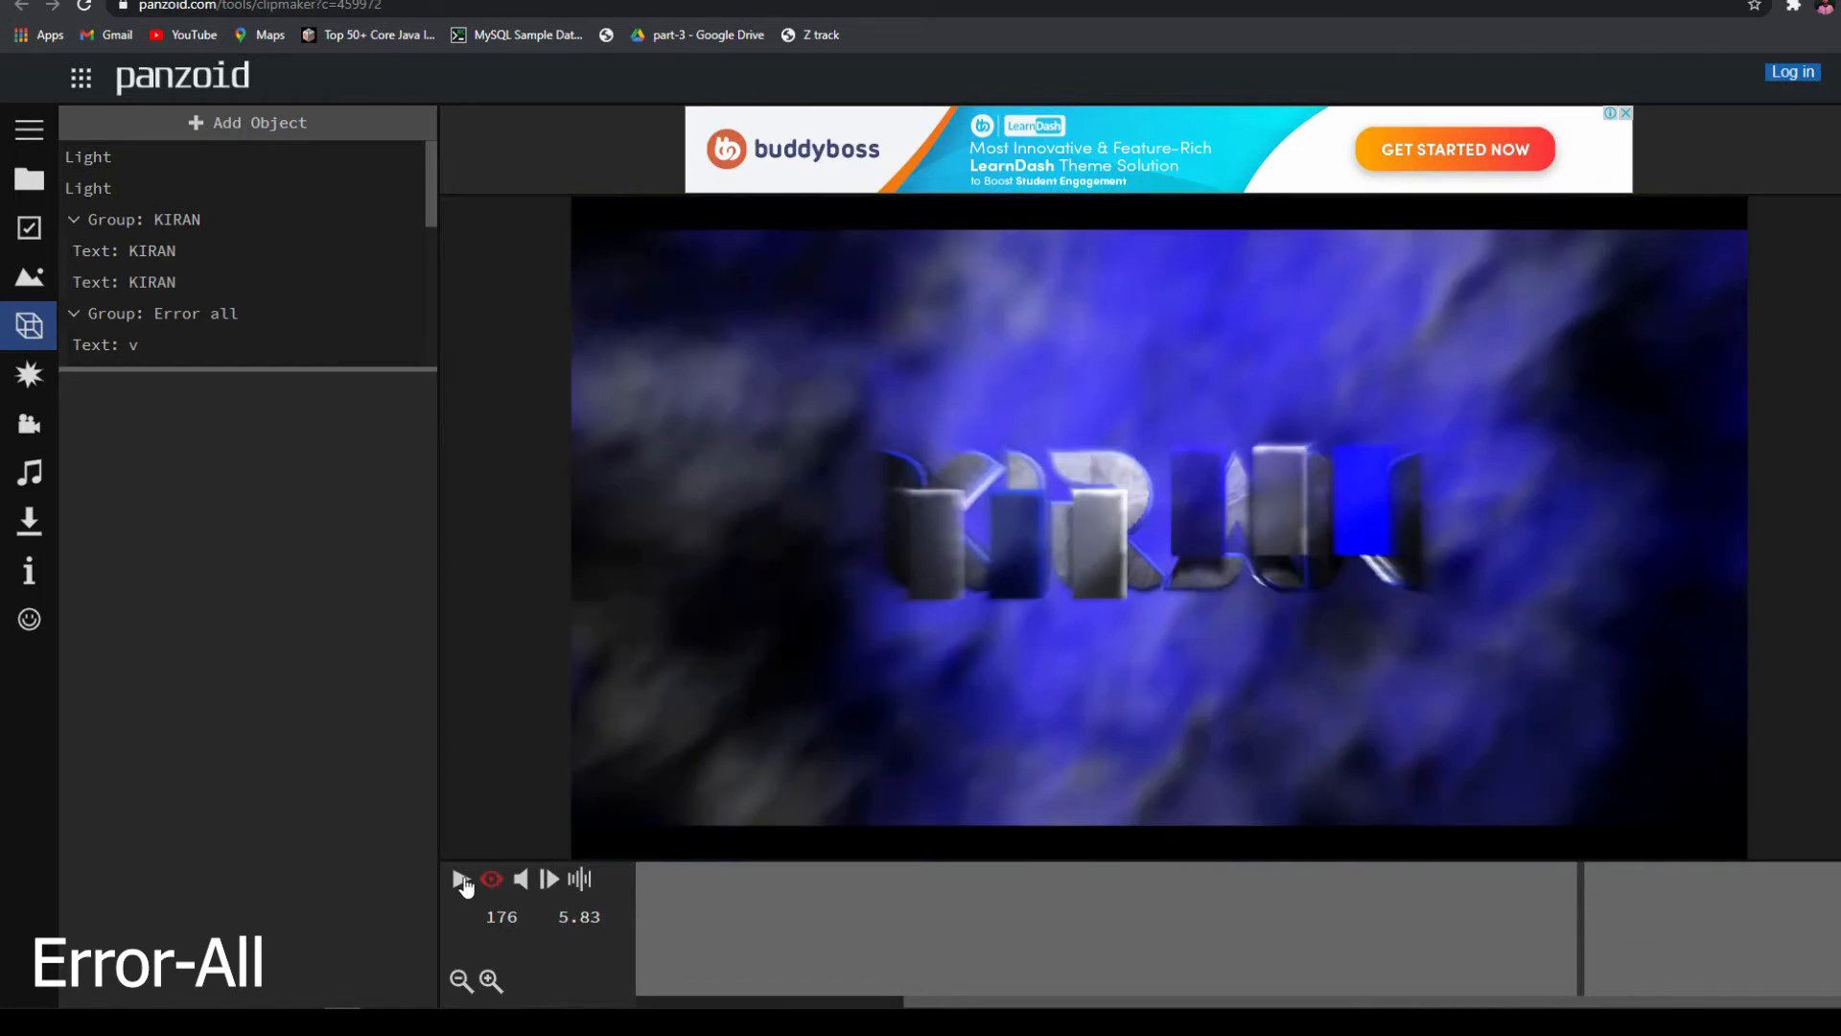
click(462, 879)
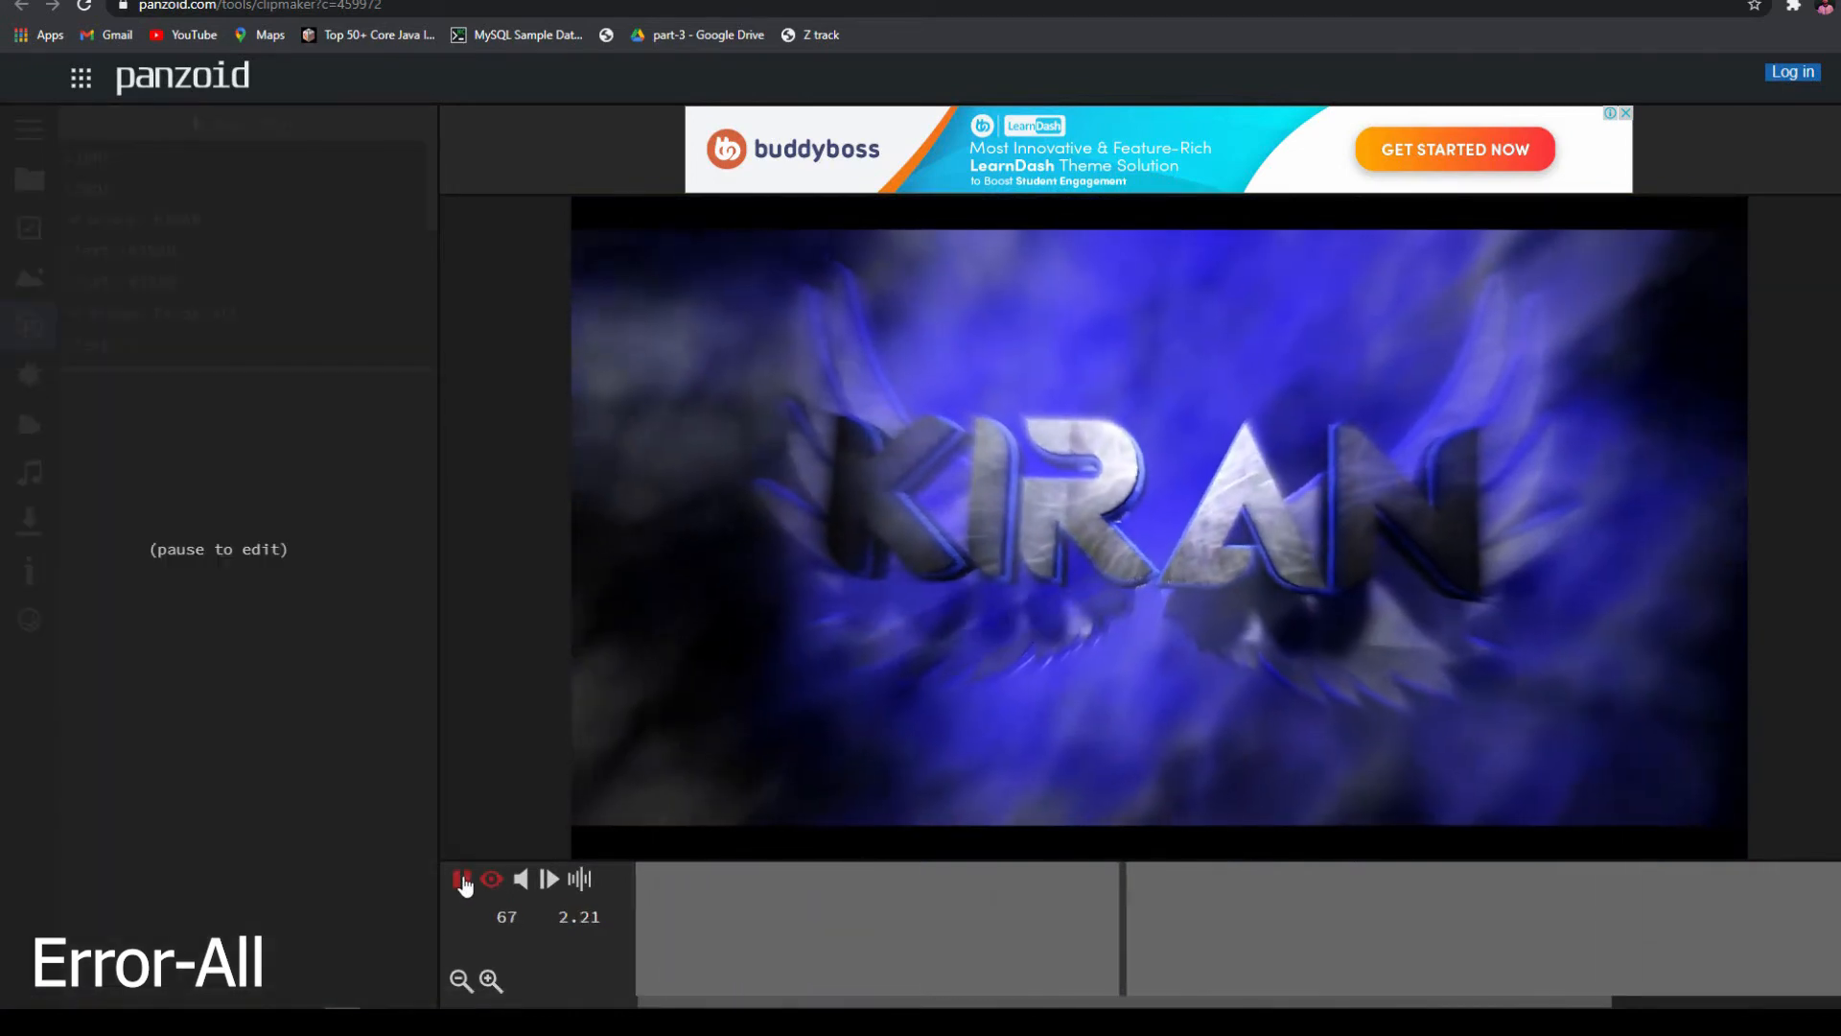
click(462, 879)
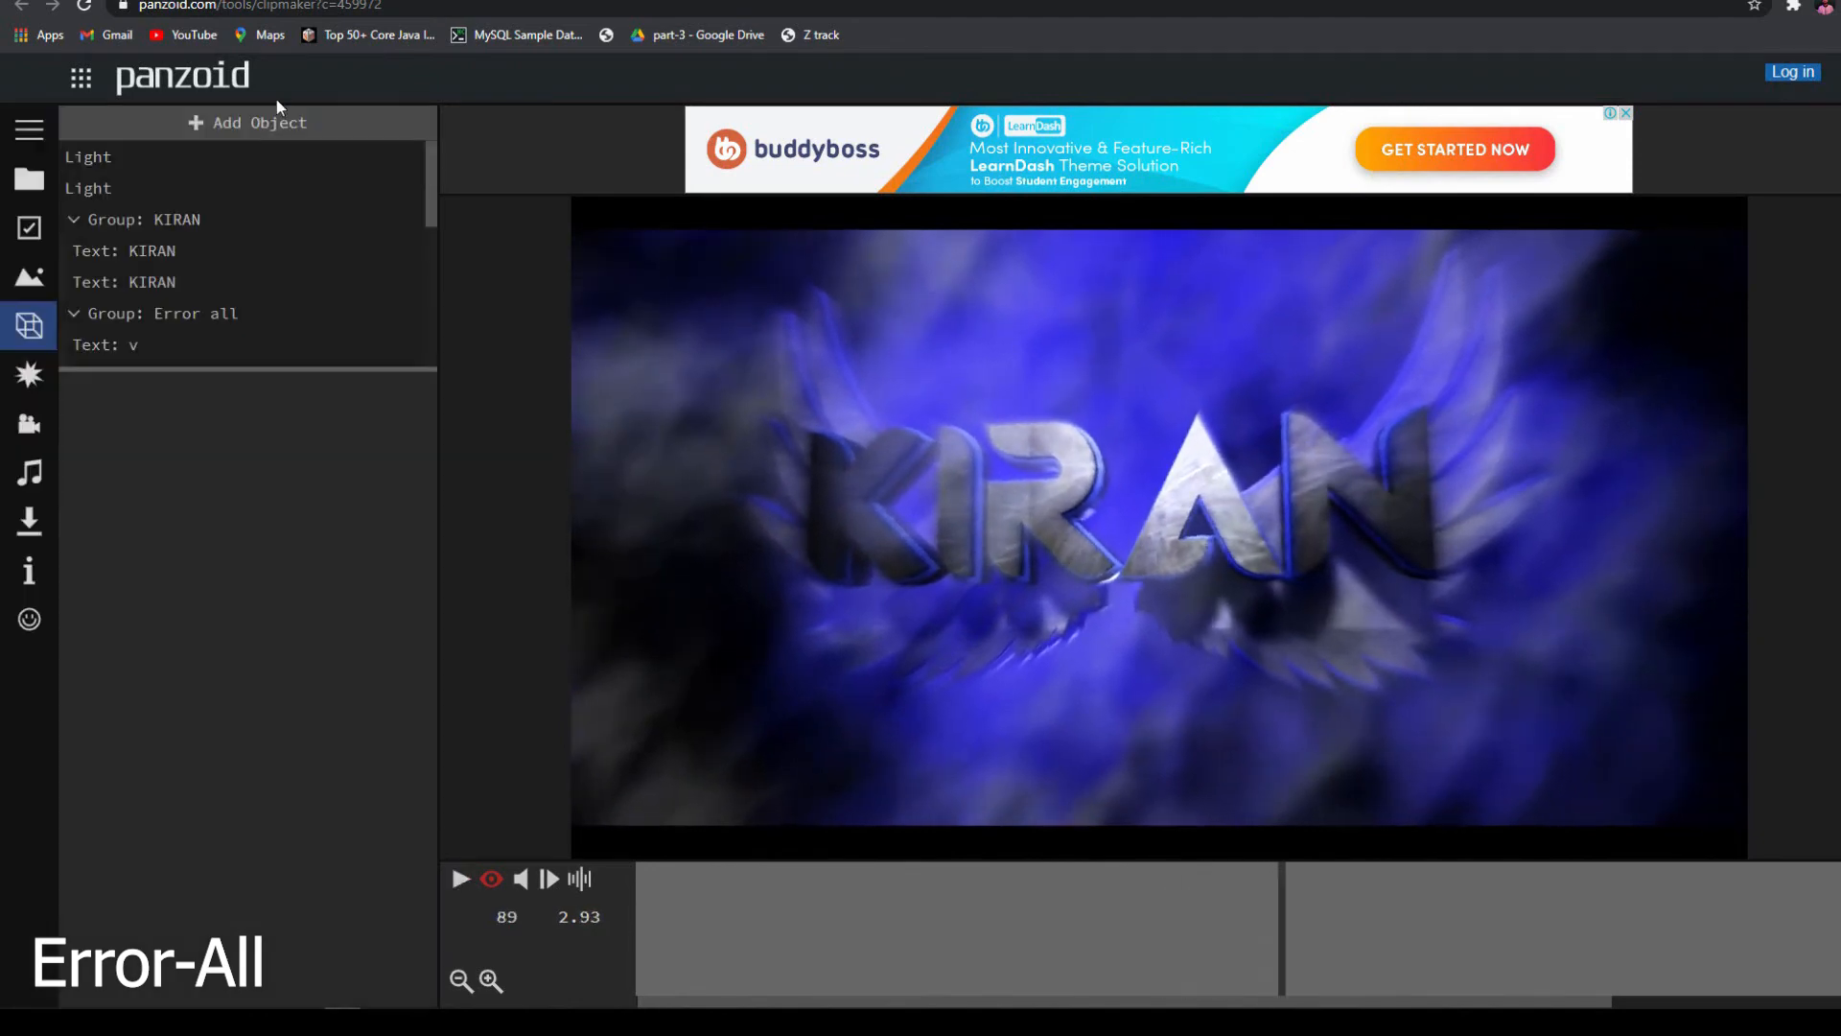
- Set the first 3D text in the first object group to "Error-all" and play the animation in the free editing view
click(172, 239)
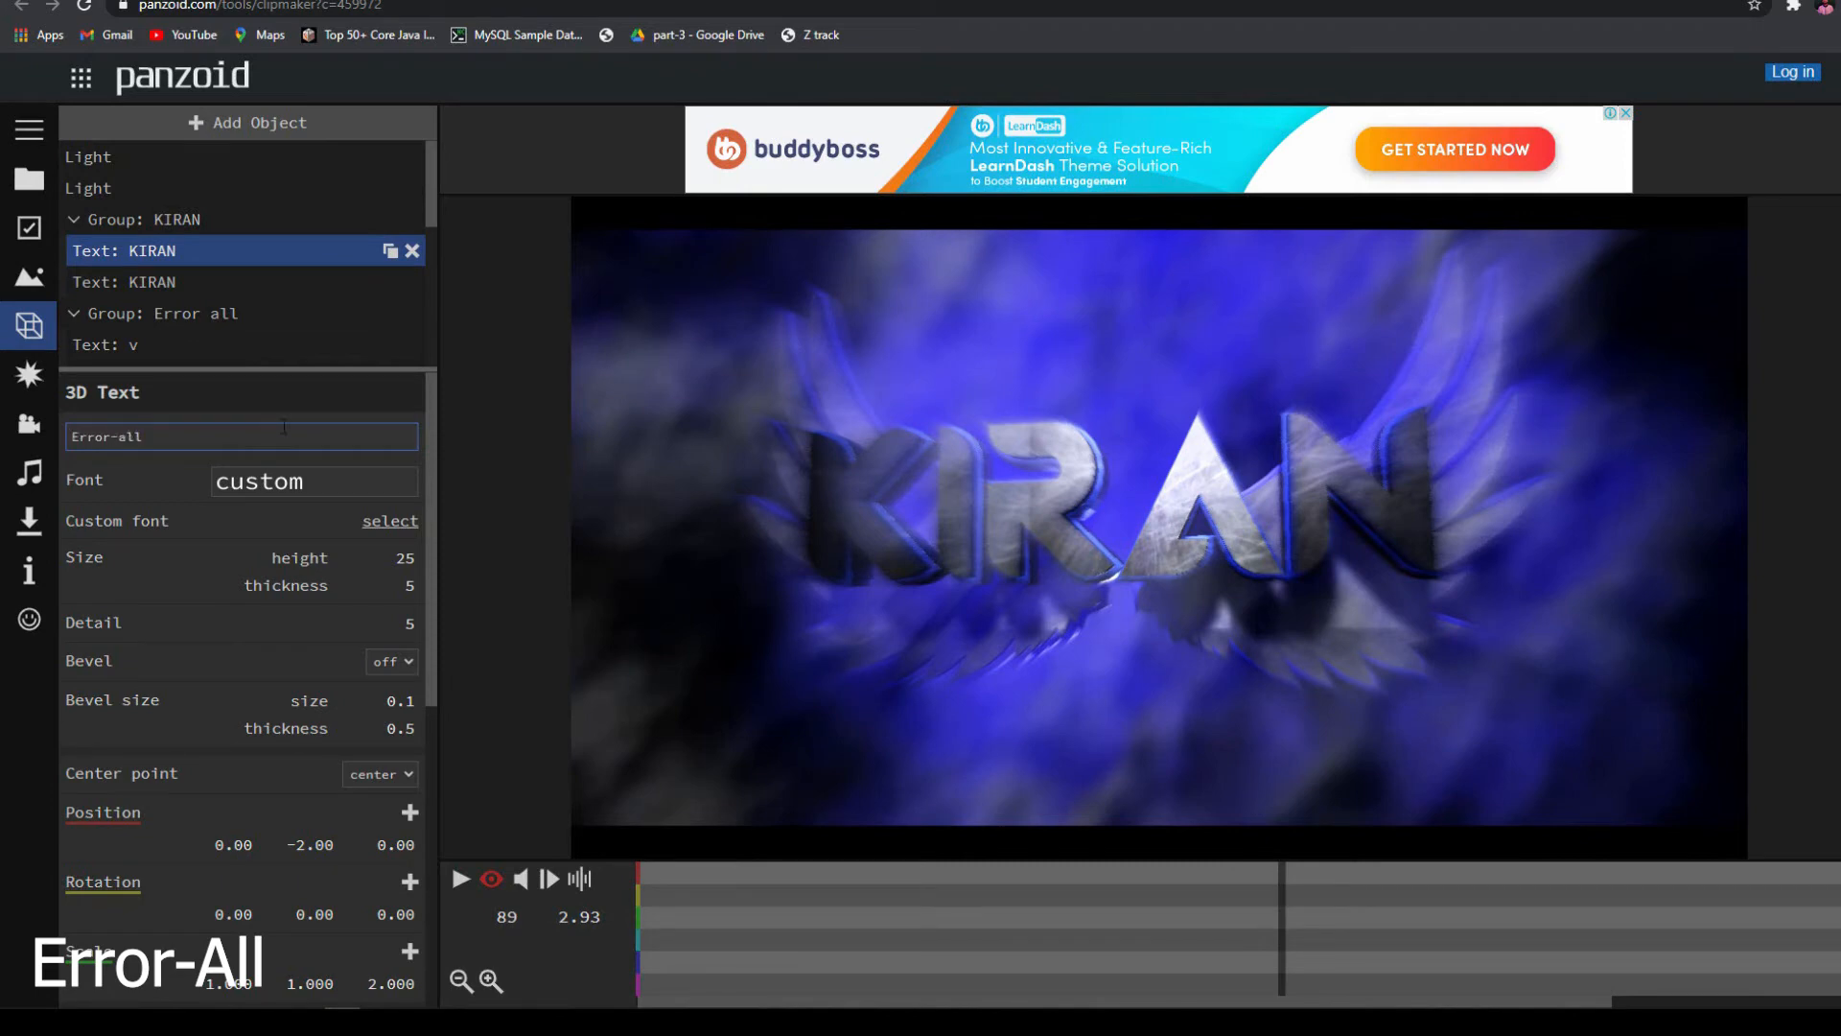
scroll(284, 427, down, 6)
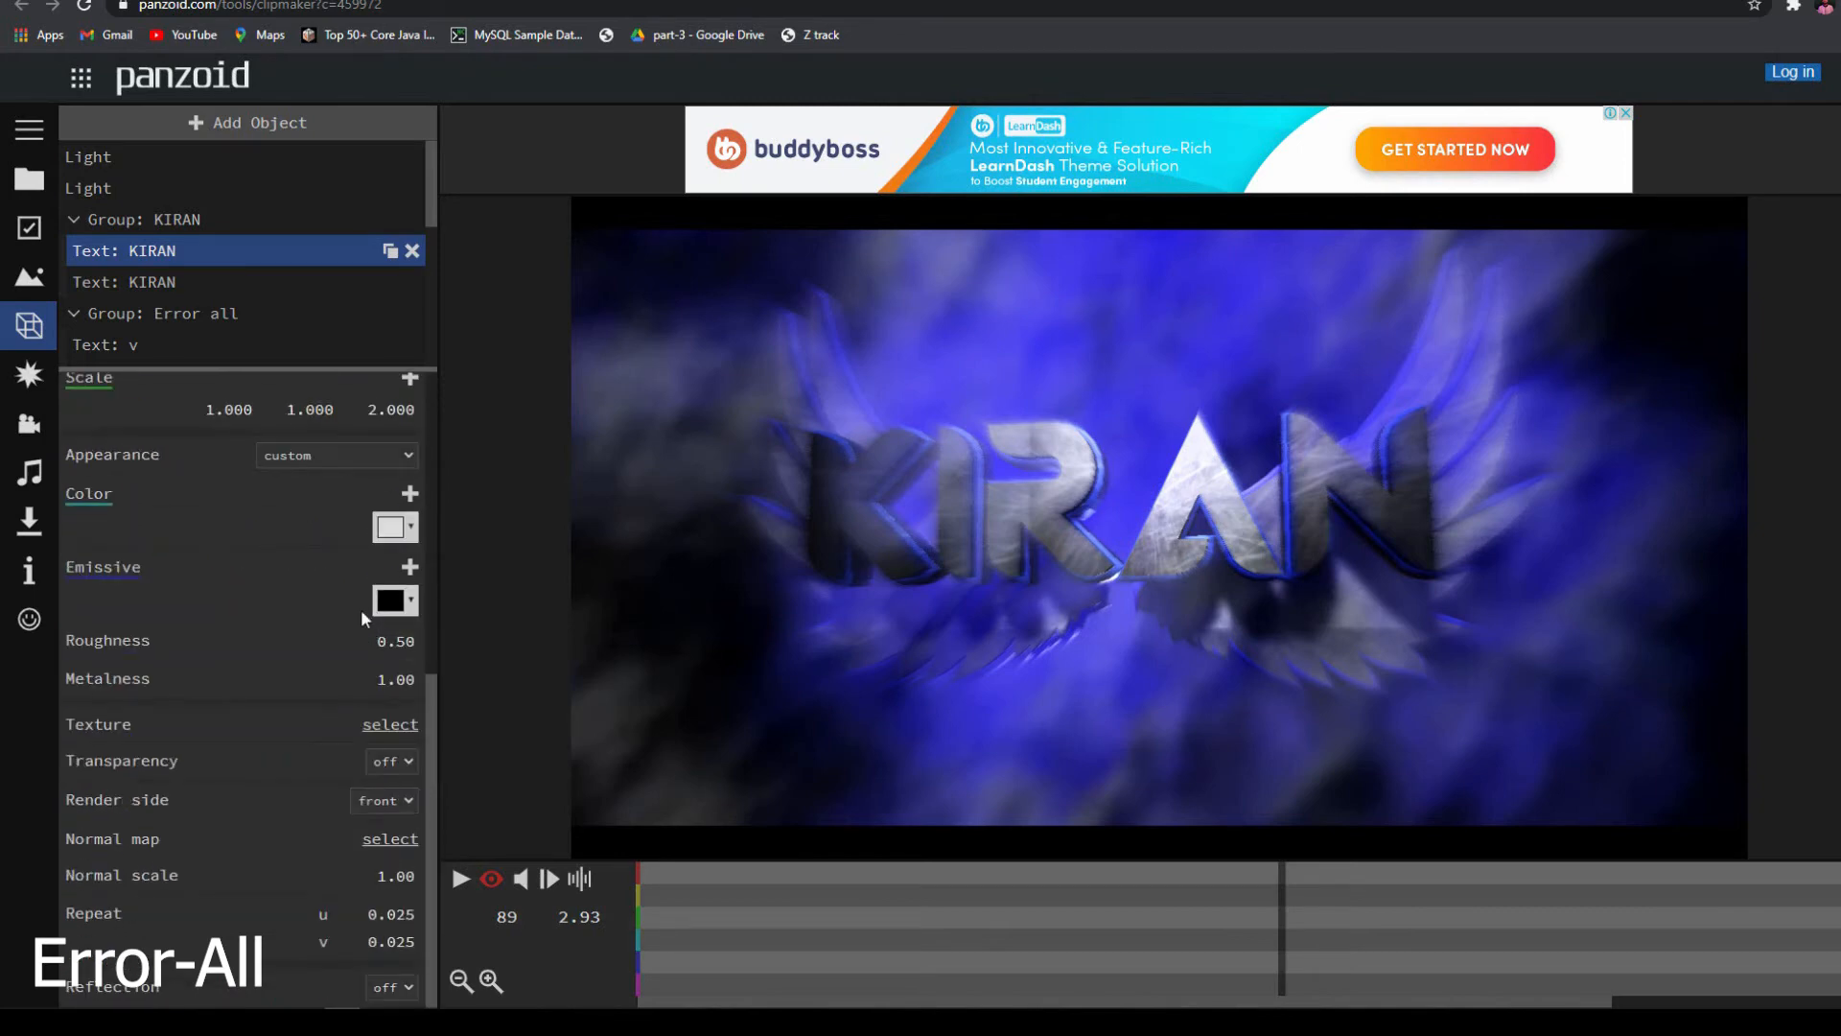
click(489, 881)
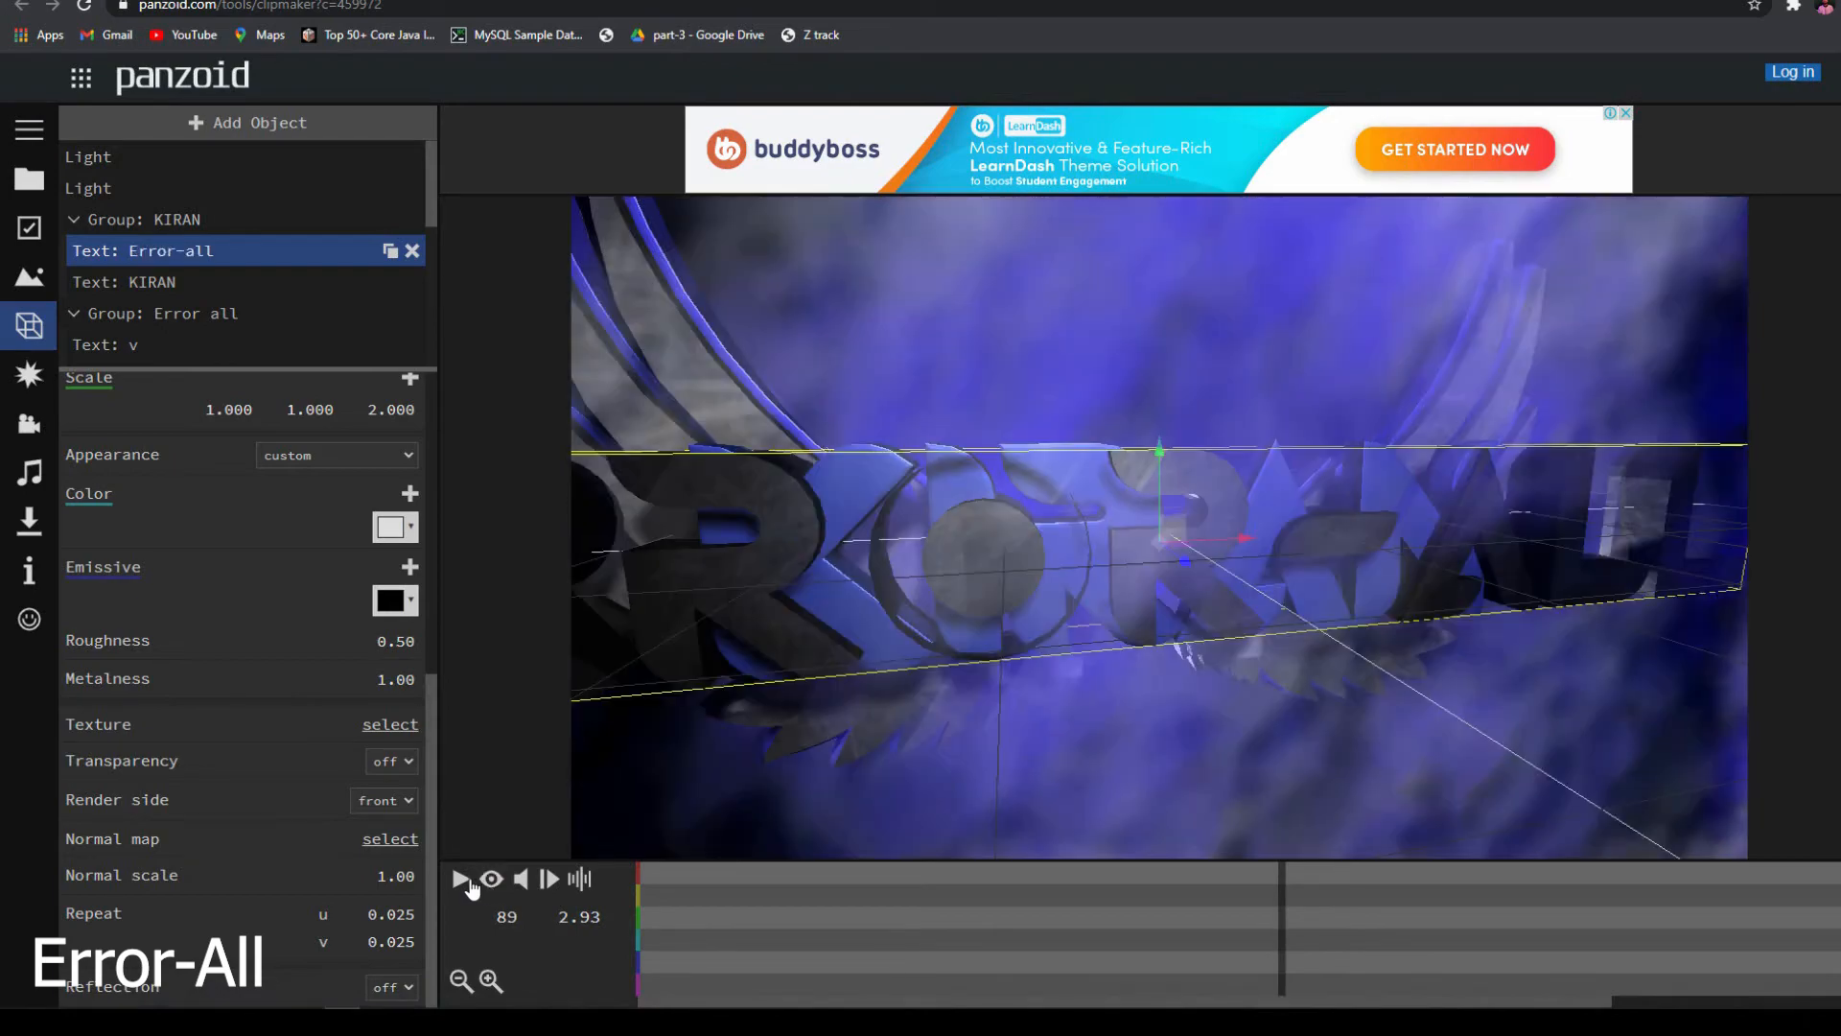
click(469, 884)
click(469, 884)
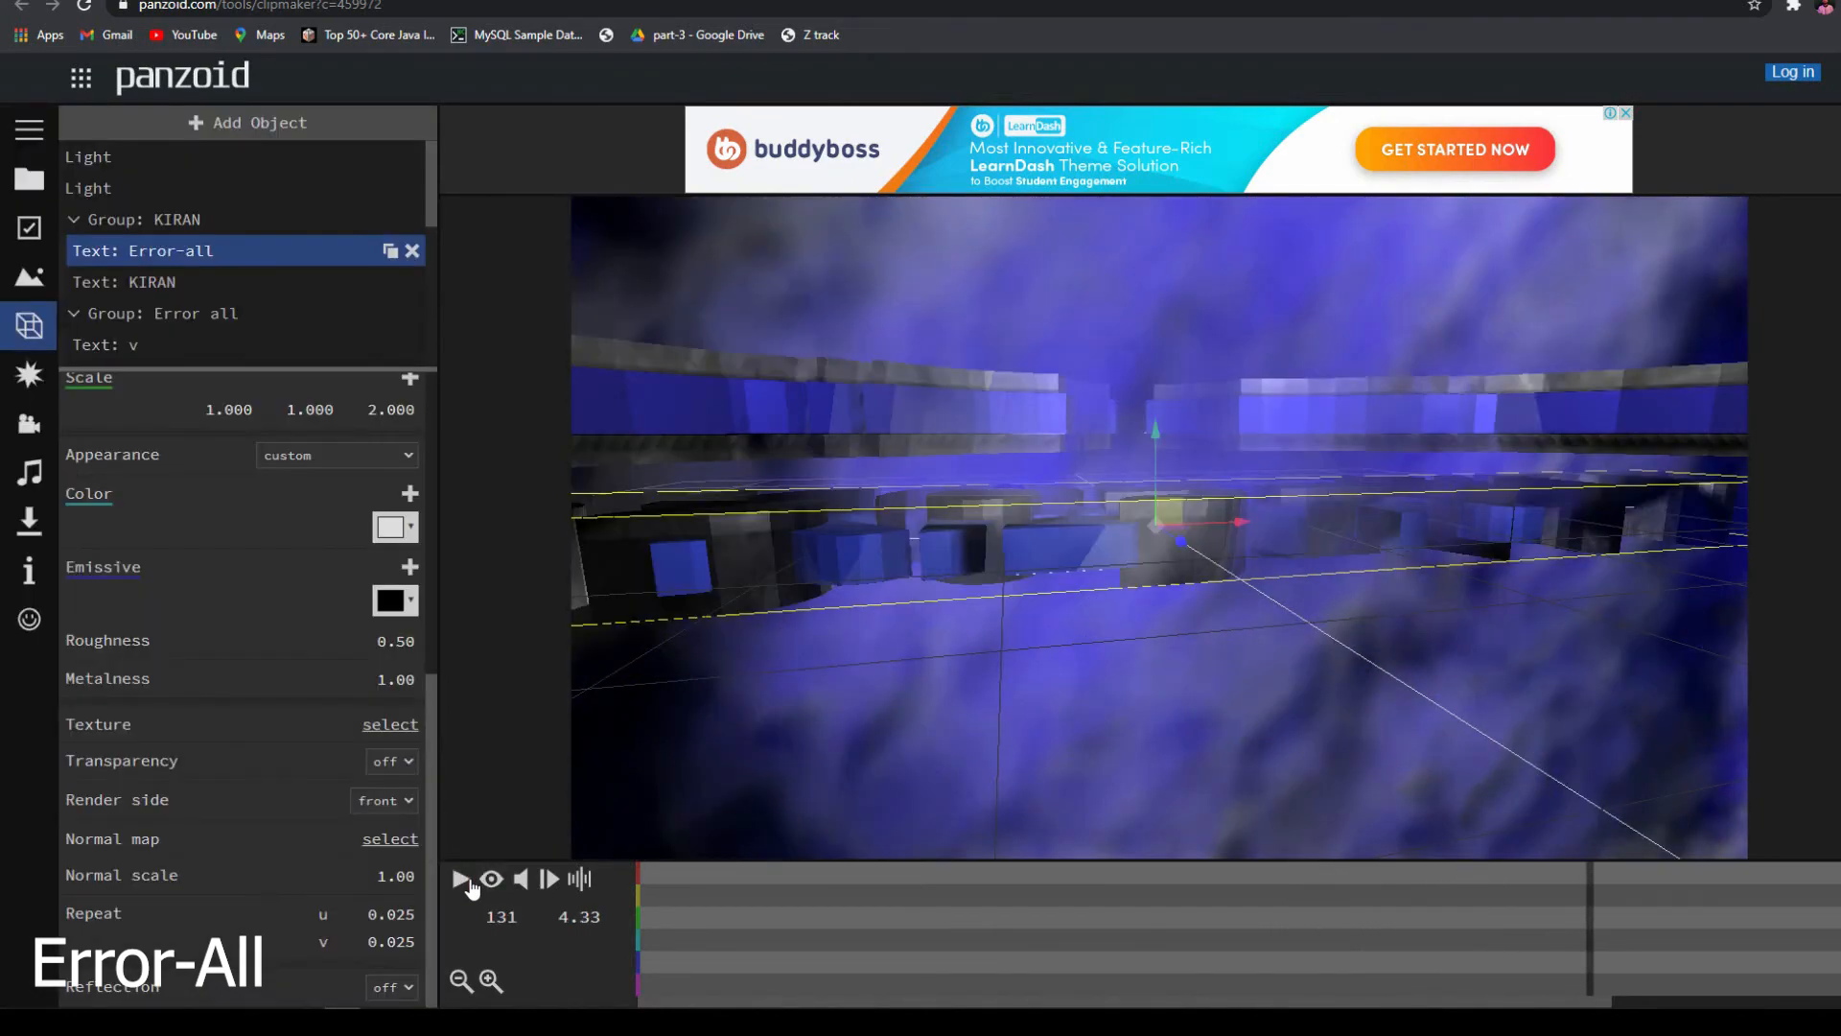
click(461, 879)
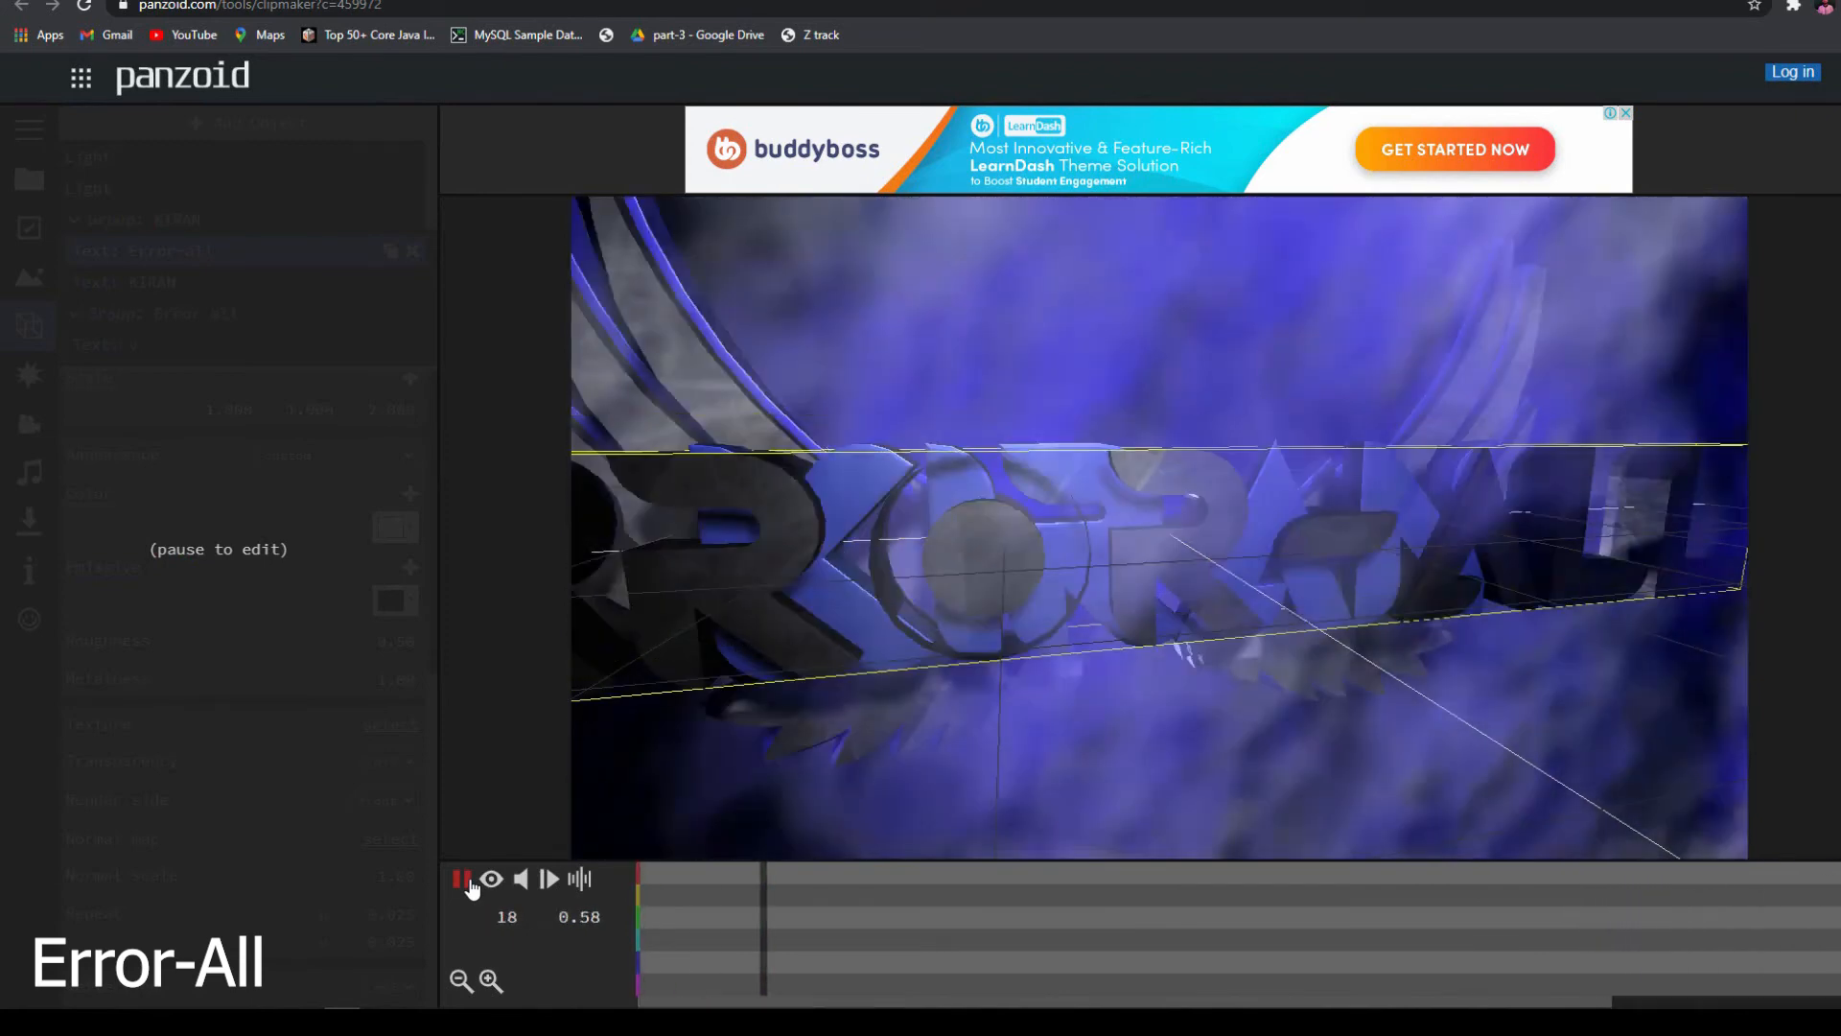
click(469, 884)
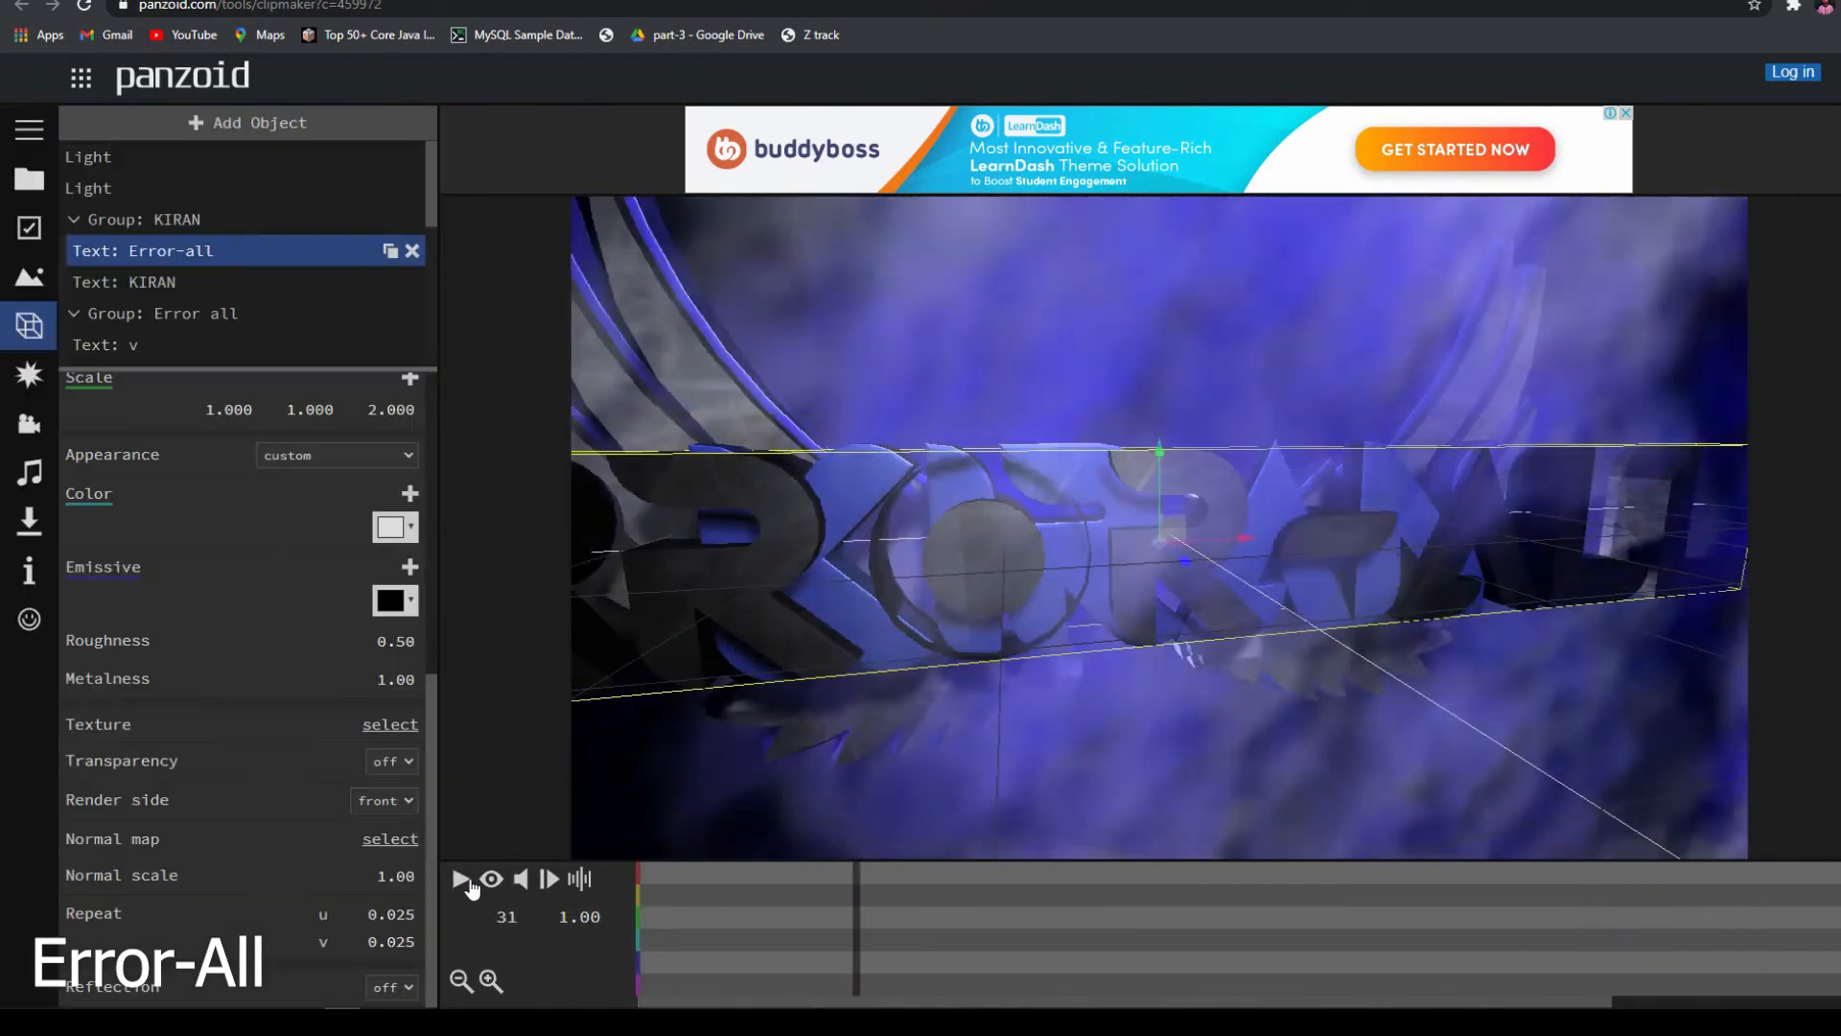
- Set the second 3D text in the first object group to "Error-all" and browse the available fonts without choosing one
click(142, 285)
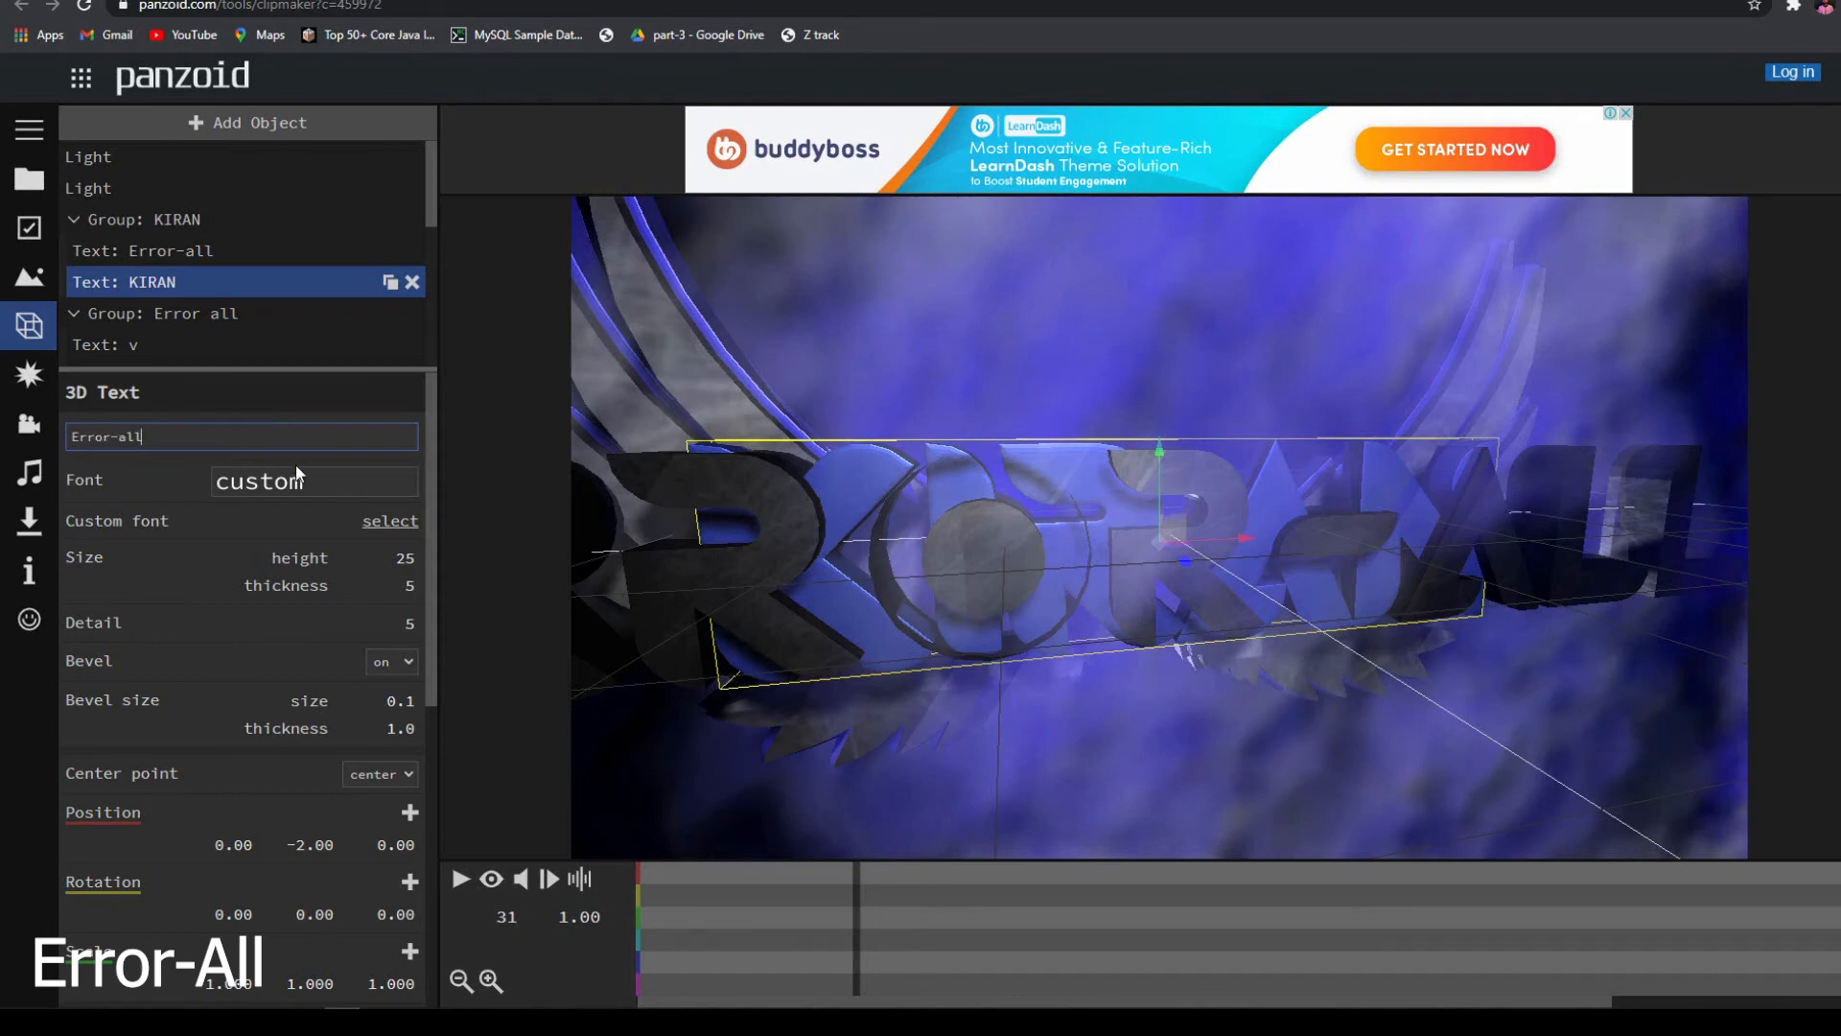
click(297, 473)
scroll(172, 614, down, 5)
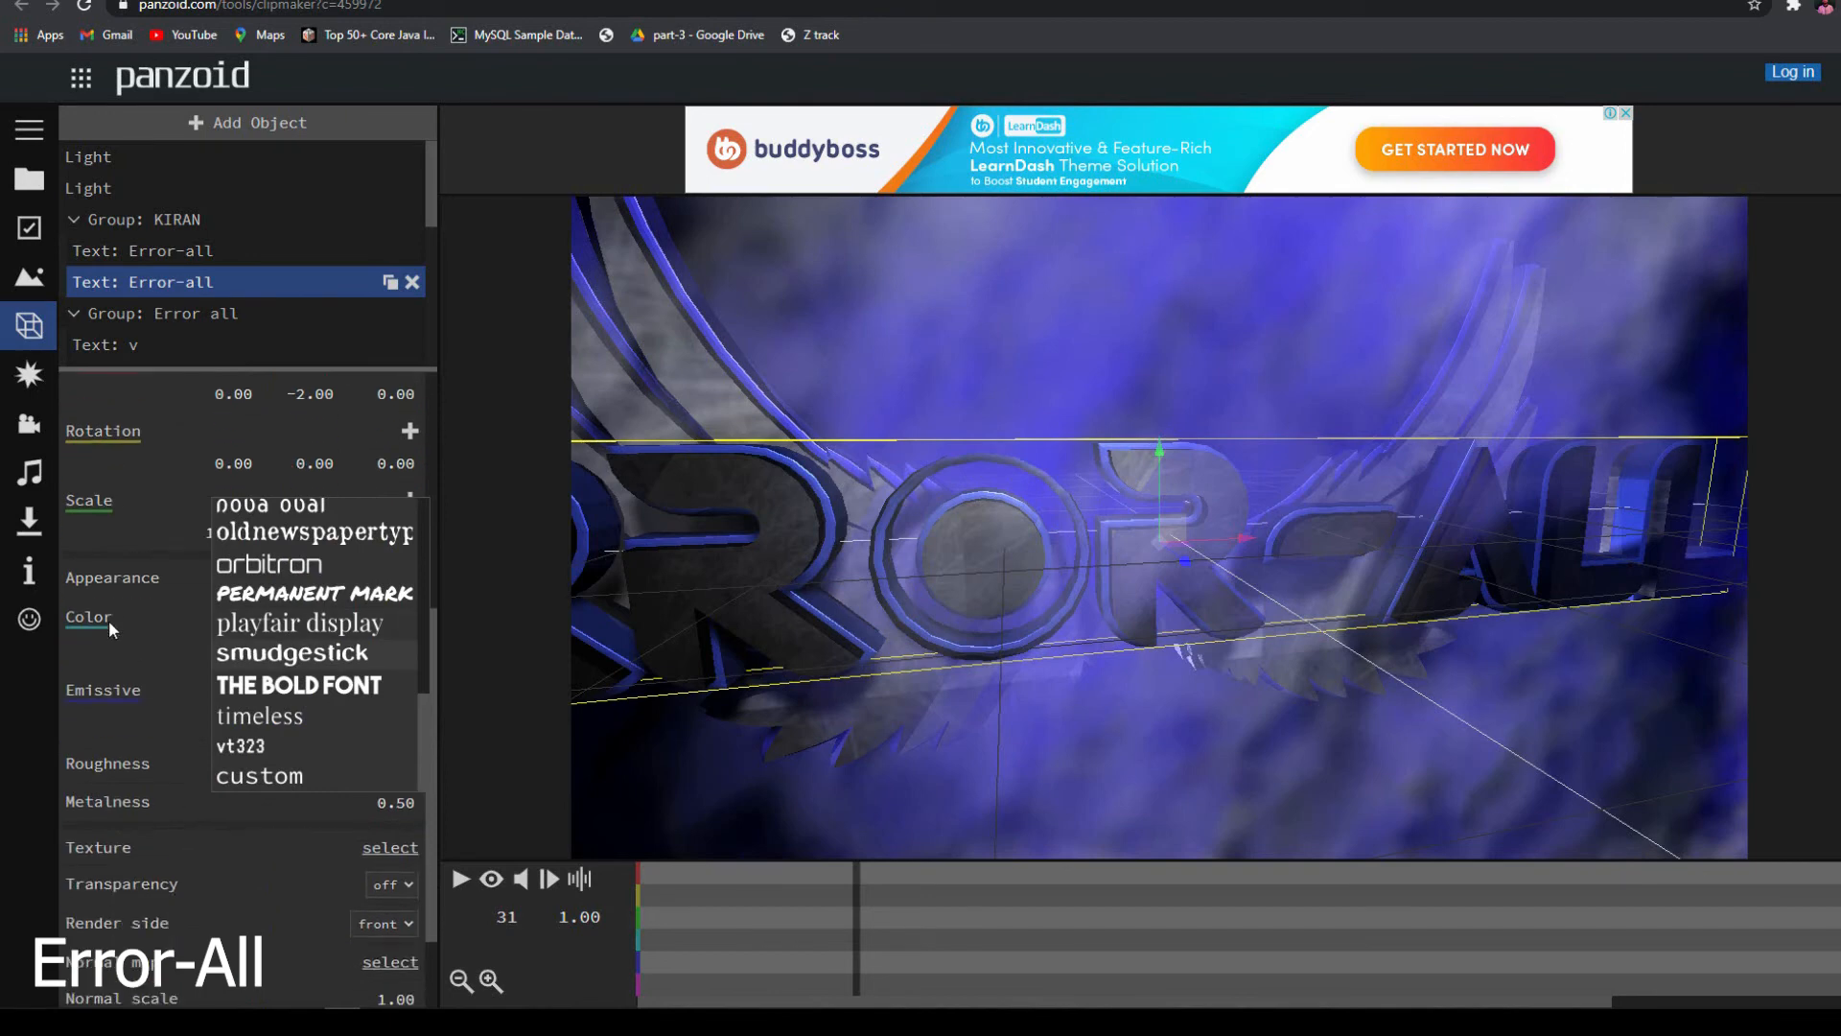
scroll(190, 733, down, 1)
scroll(263, 508, up, 5)
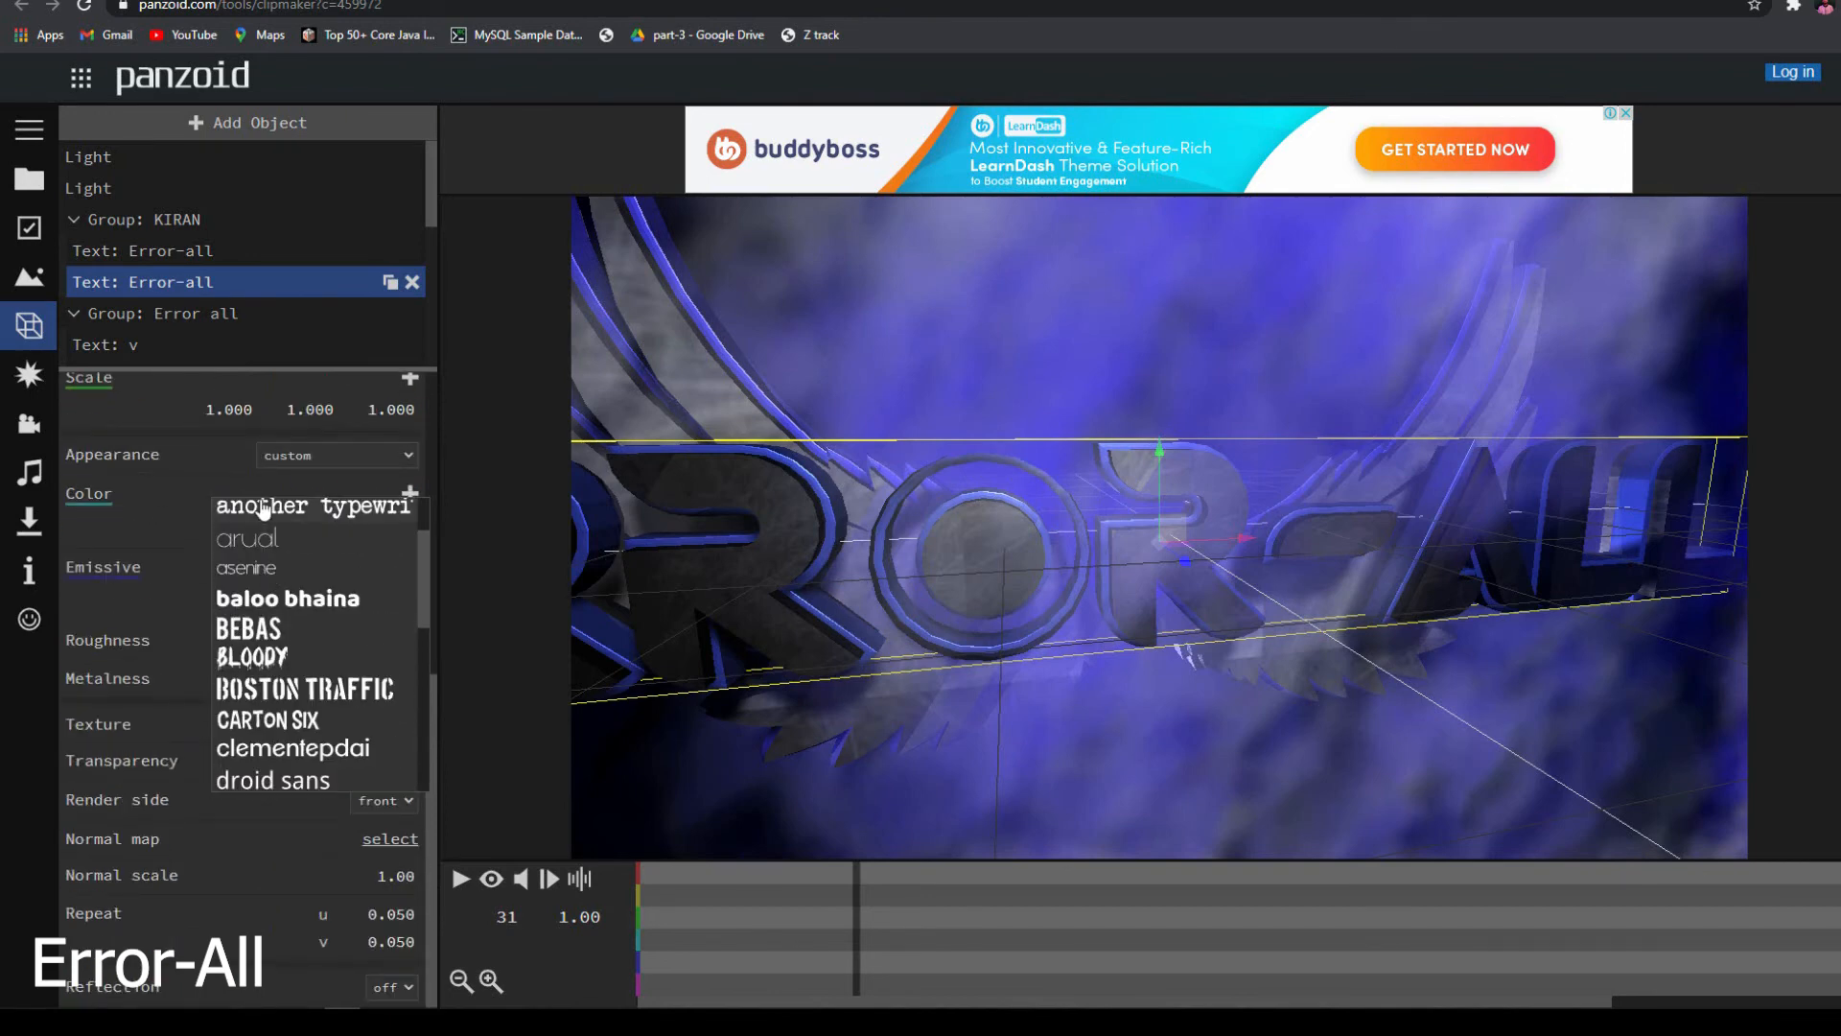
scroll(264, 508, up, 2)
click(291, 452)
click(303, 654)
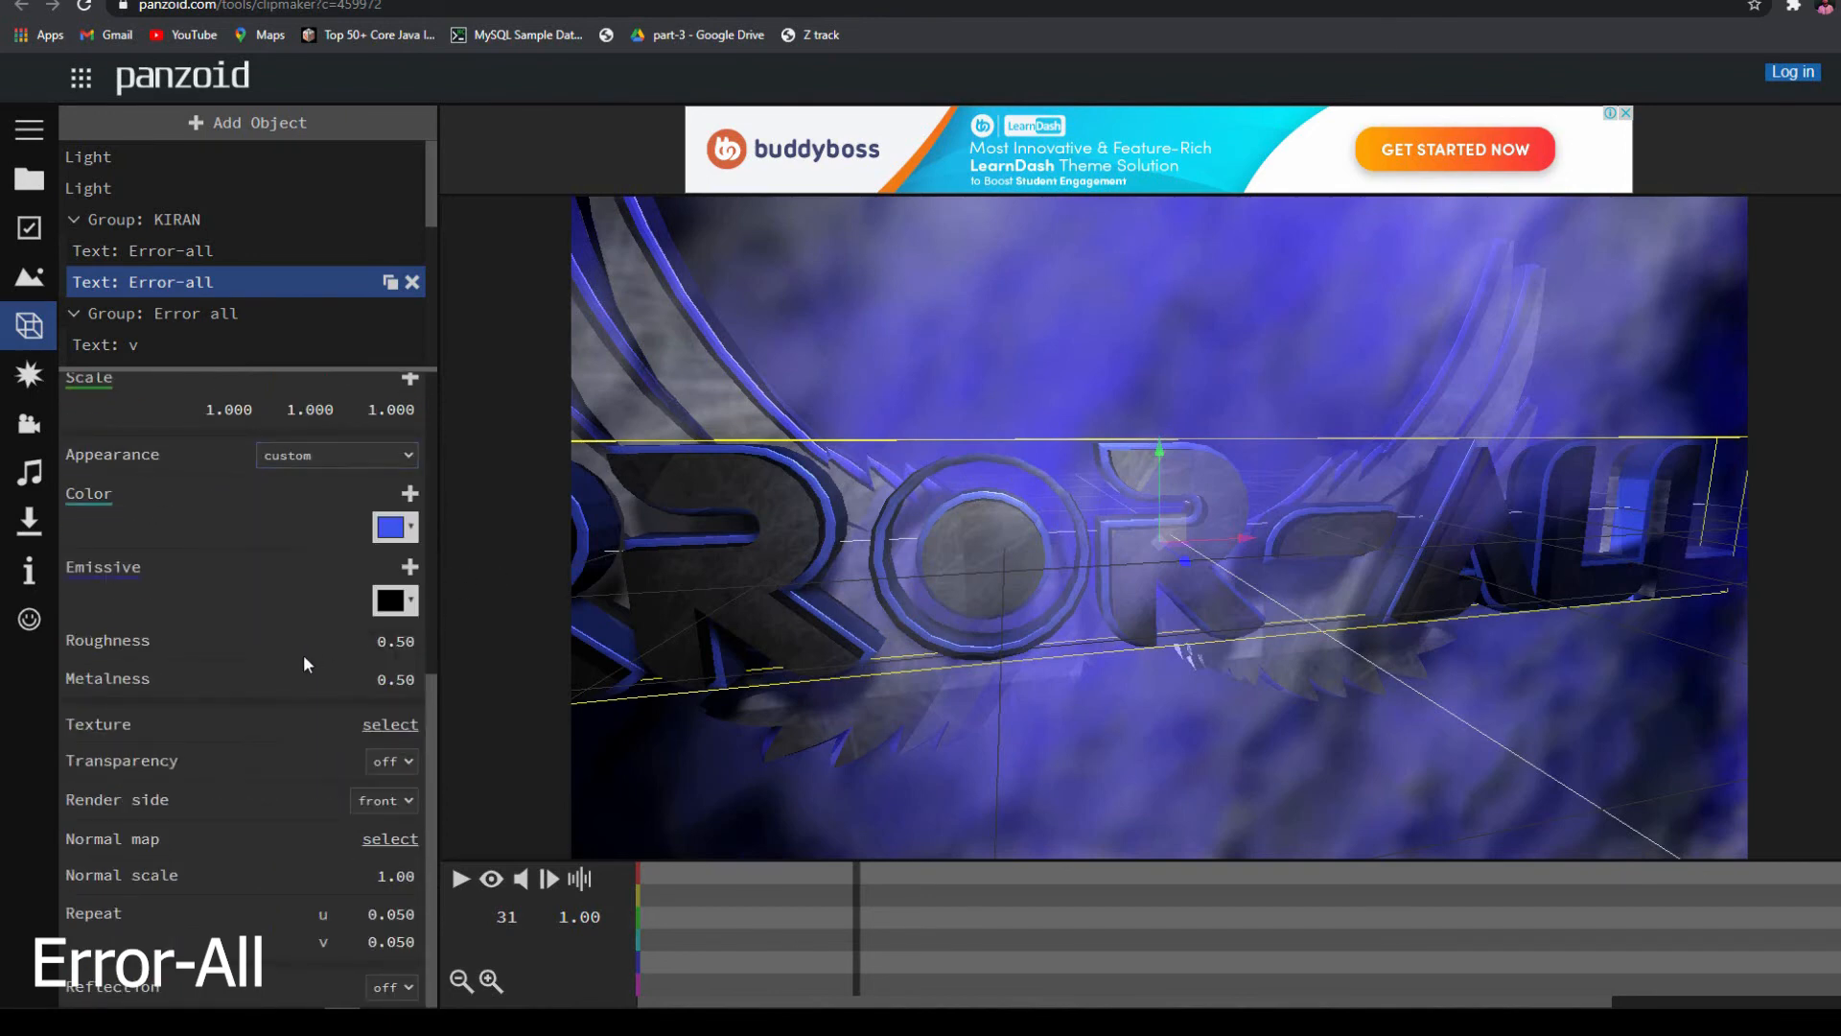
- Preview the intro with both changed texts through the scene camera
click(462, 880)
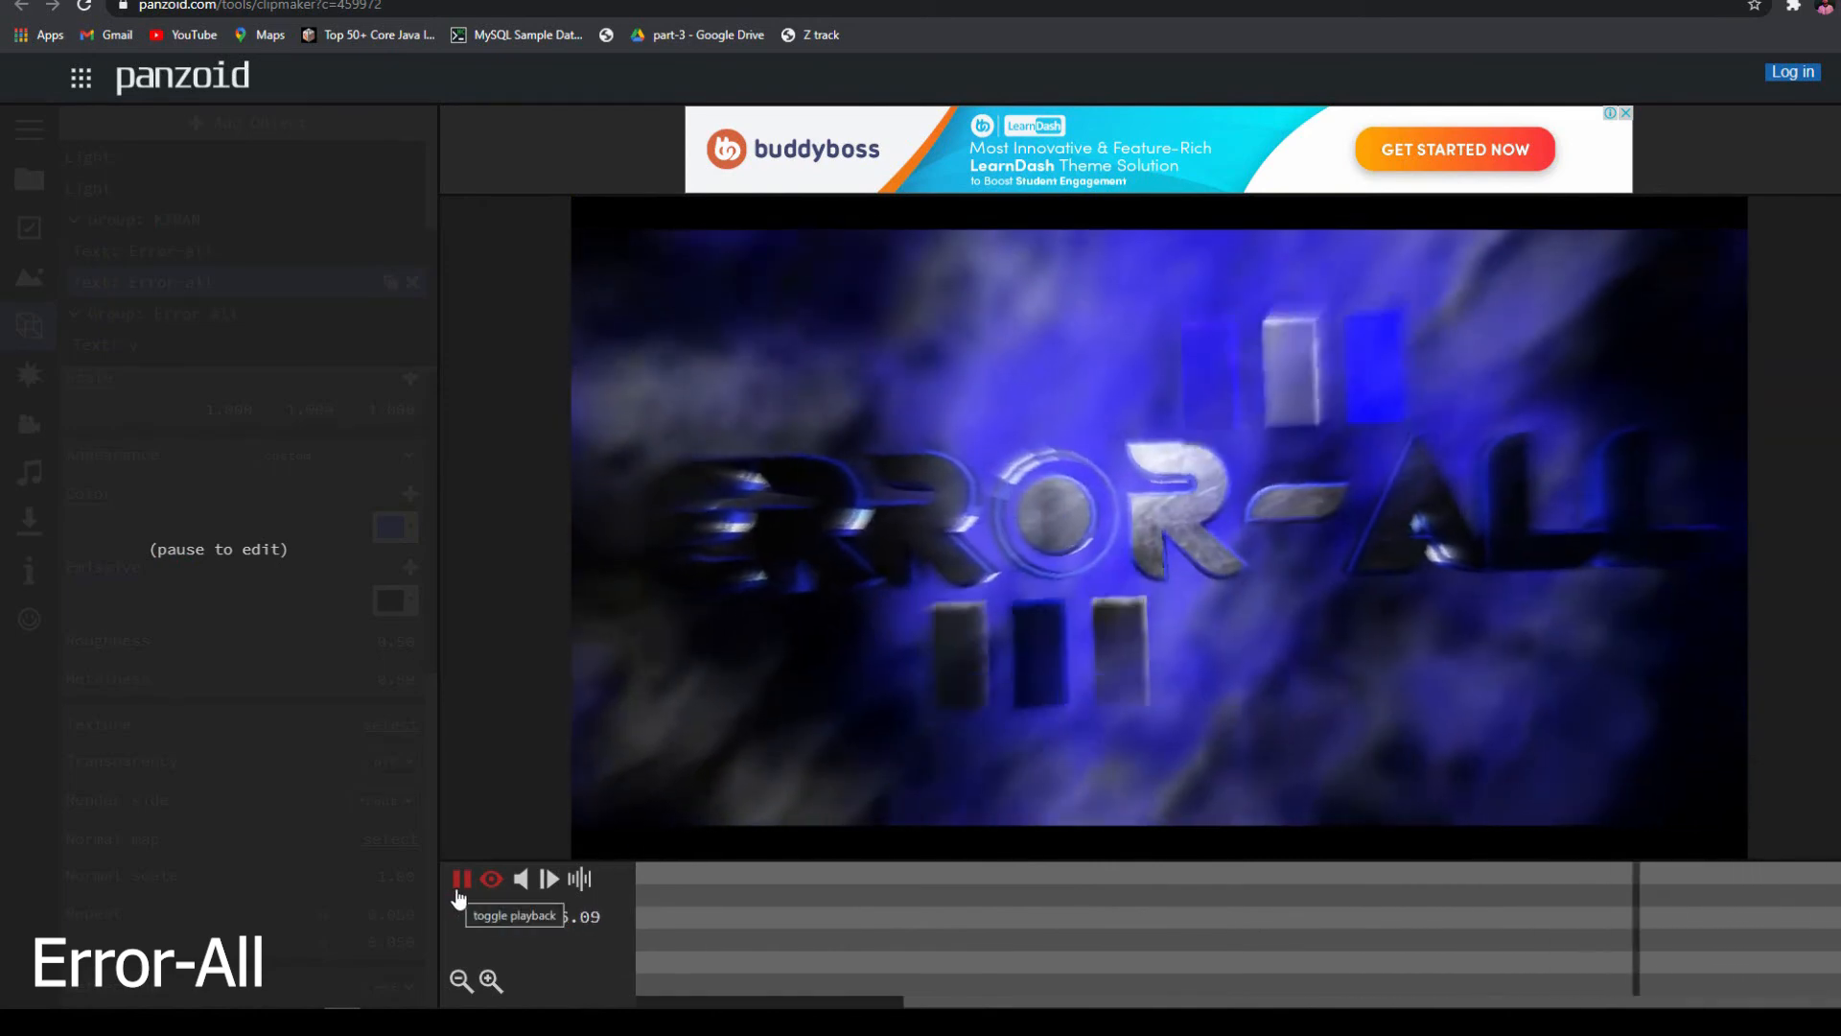
click(460, 882)
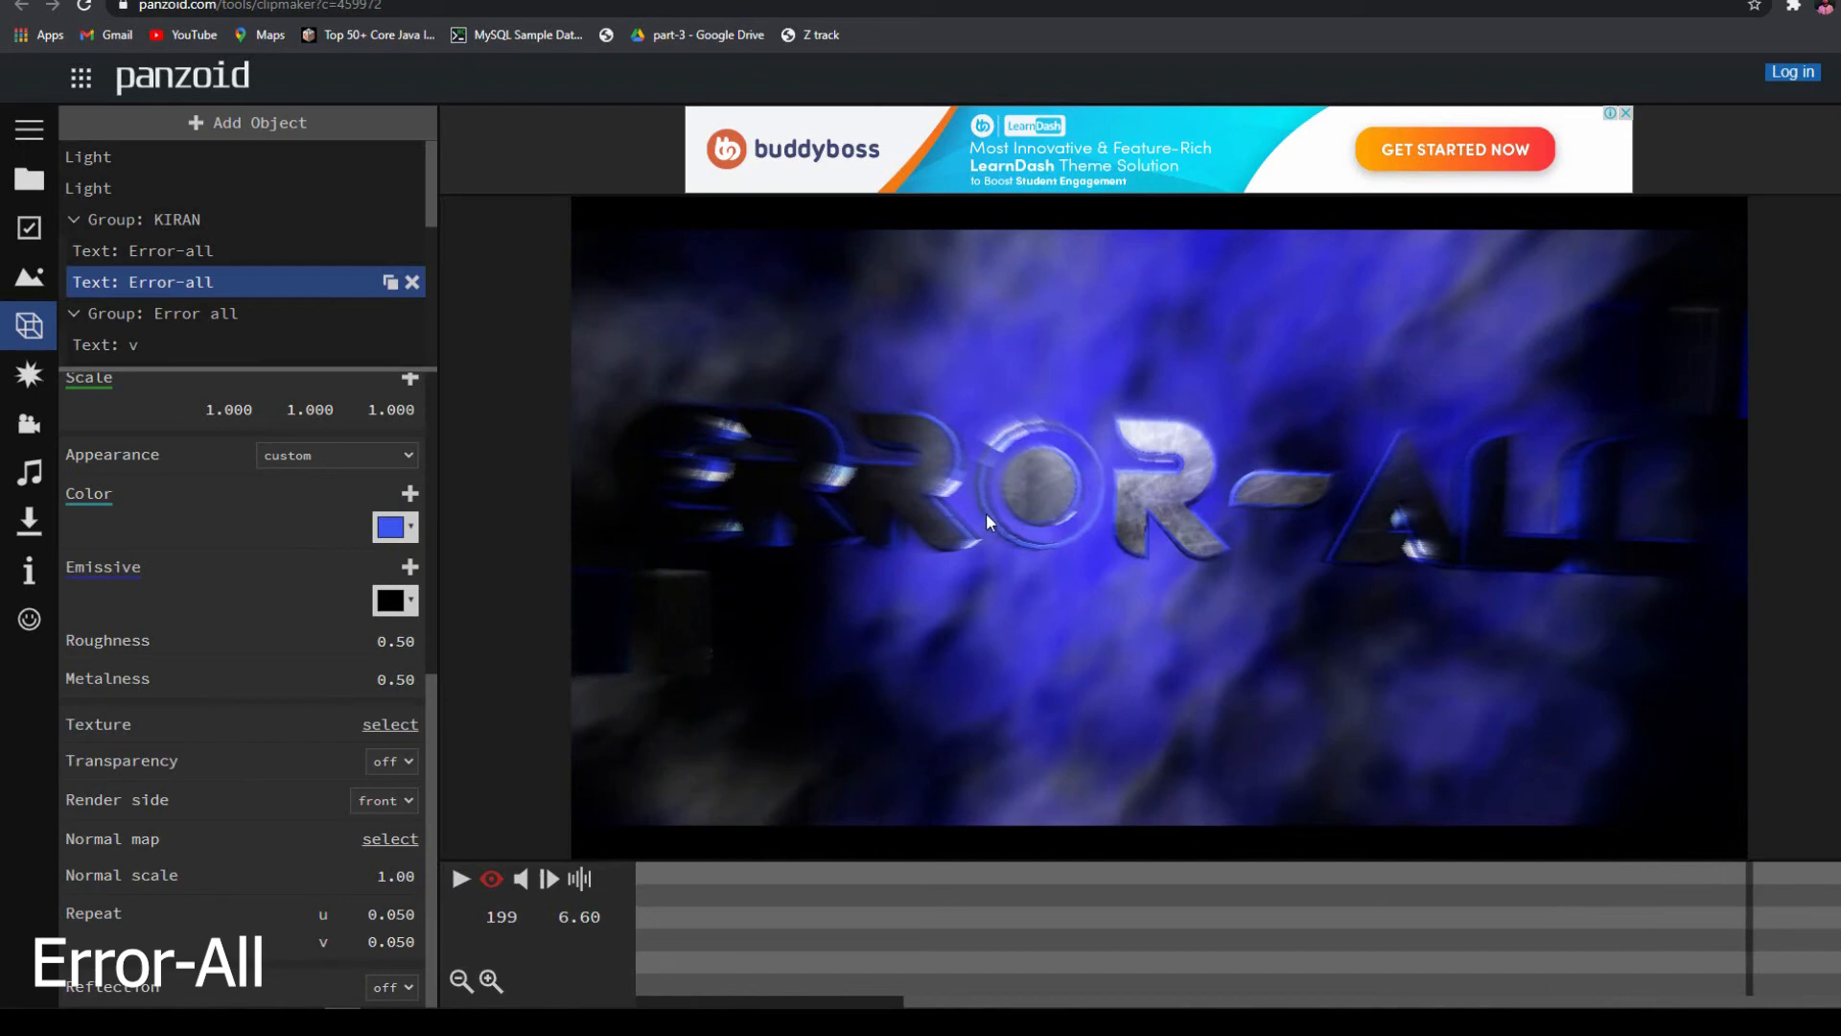
- Try a video render in balanced mode with the .mkv (vp8/opus) format and cancel it
click(31, 523)
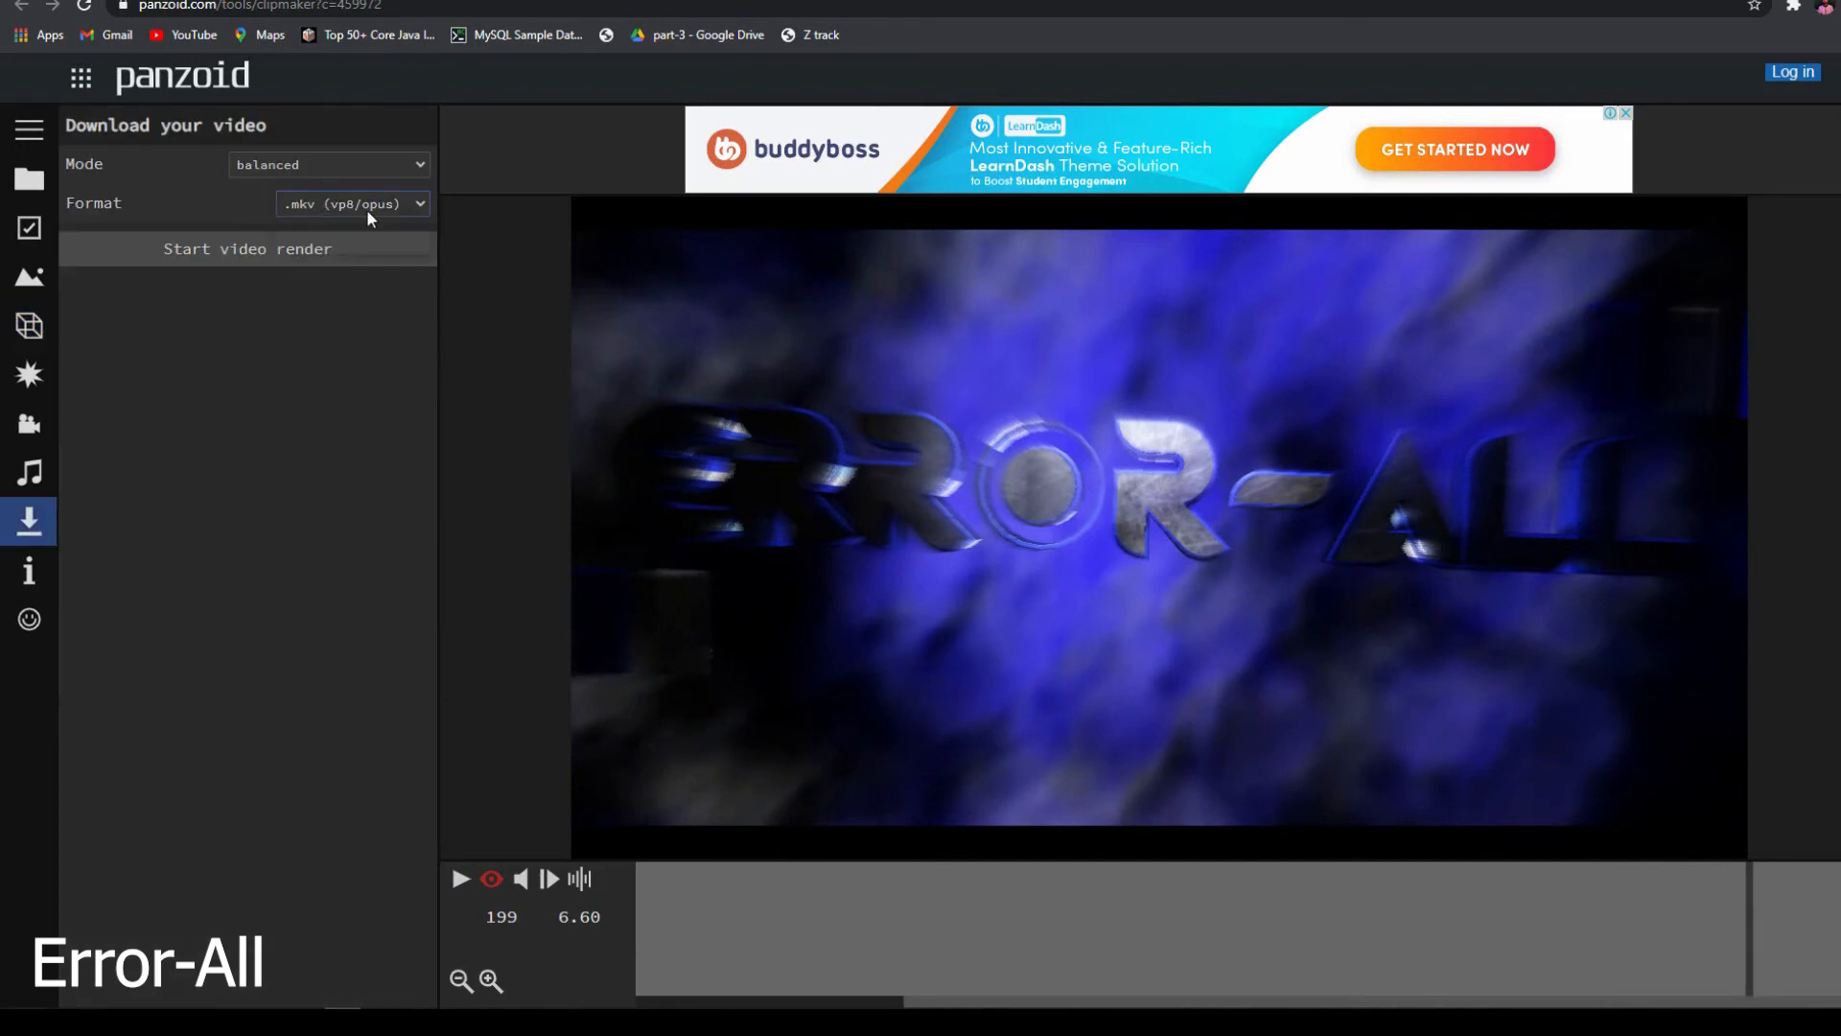
click(366, 204)
click(336, 224)
click(358, 163)
click(360, 165)
click(197, 256)
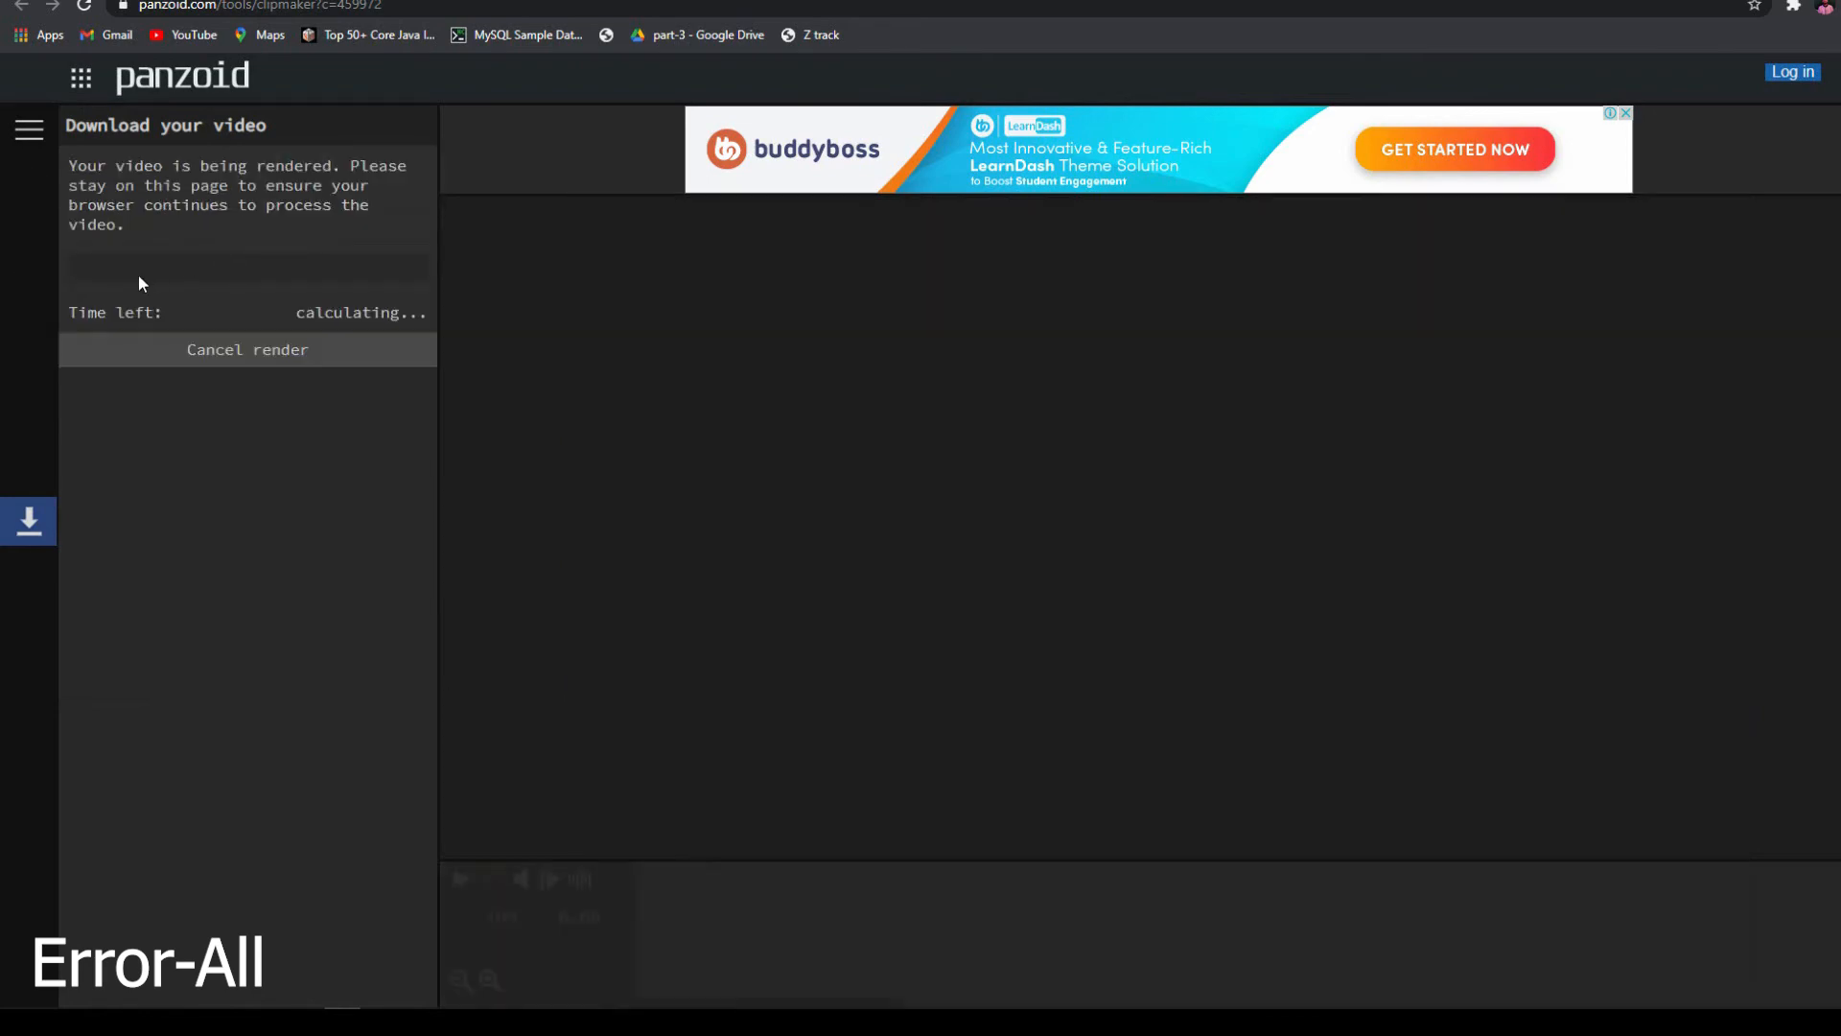
click(276, 354)
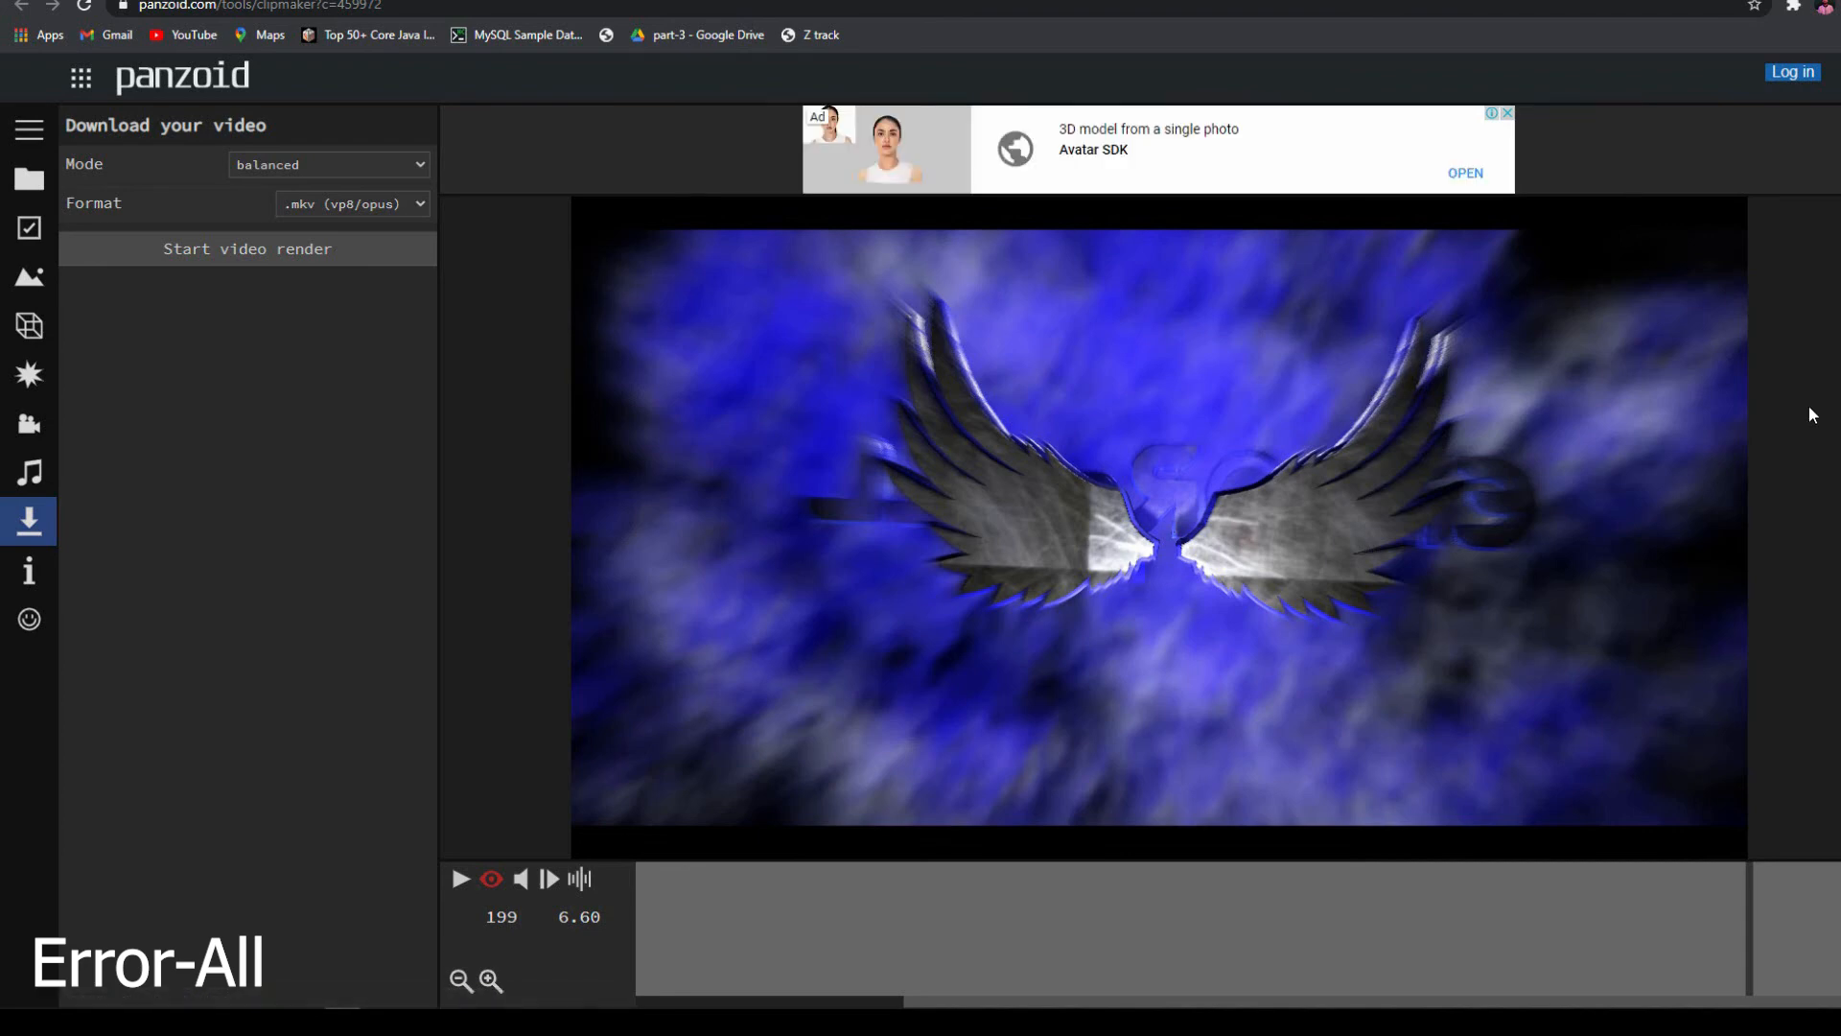
- Play the customized intro animation once more and pause it with the title in view
click(461, 880)
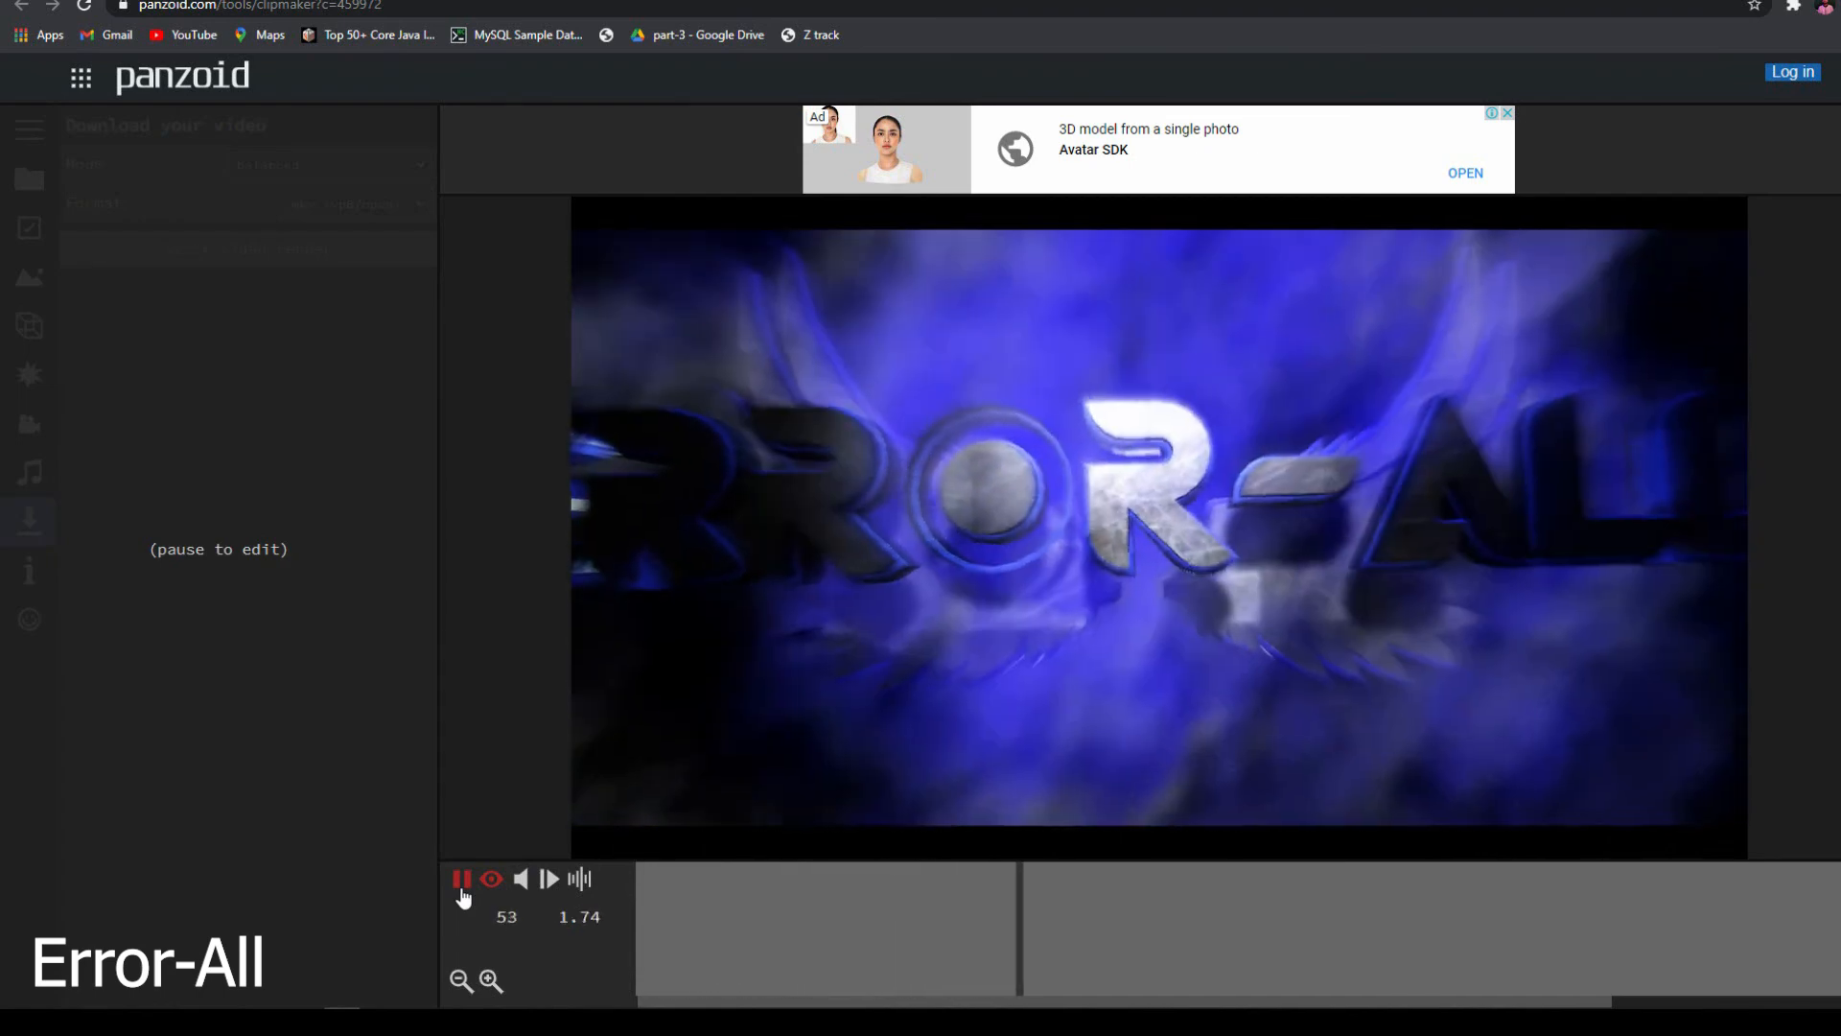
click(461, 880)
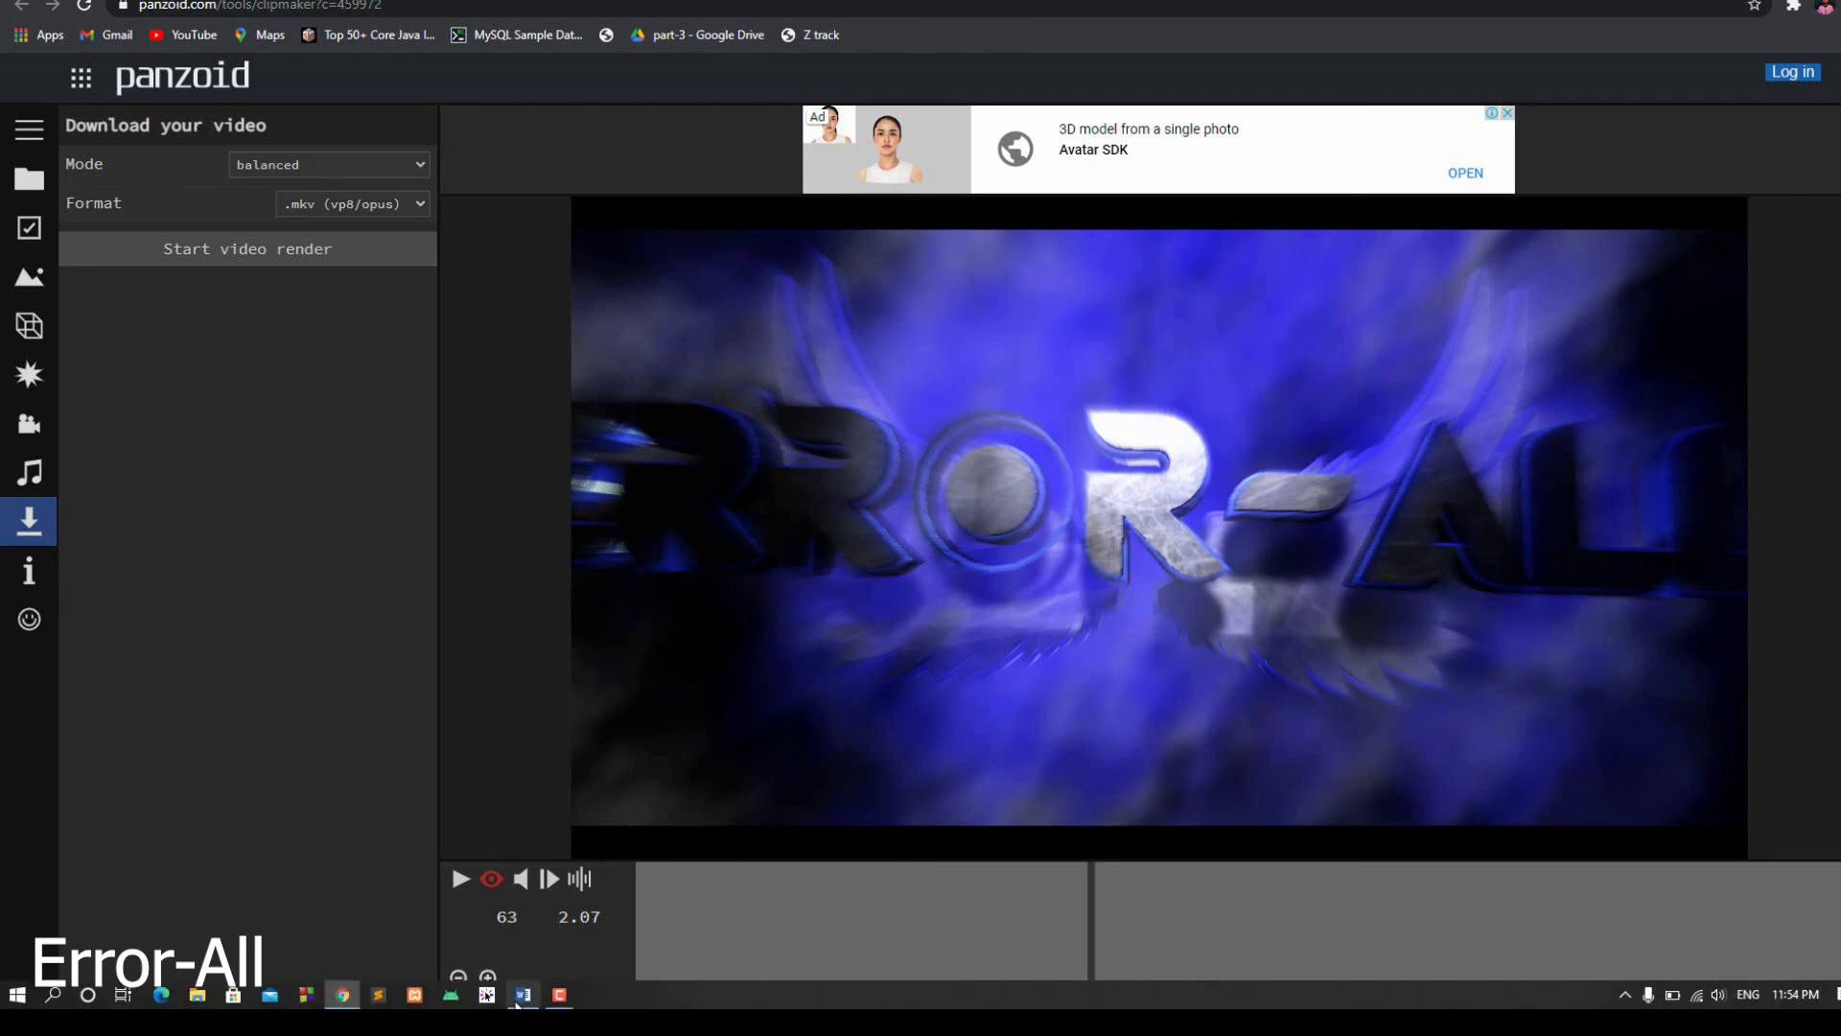
click(560, 995)
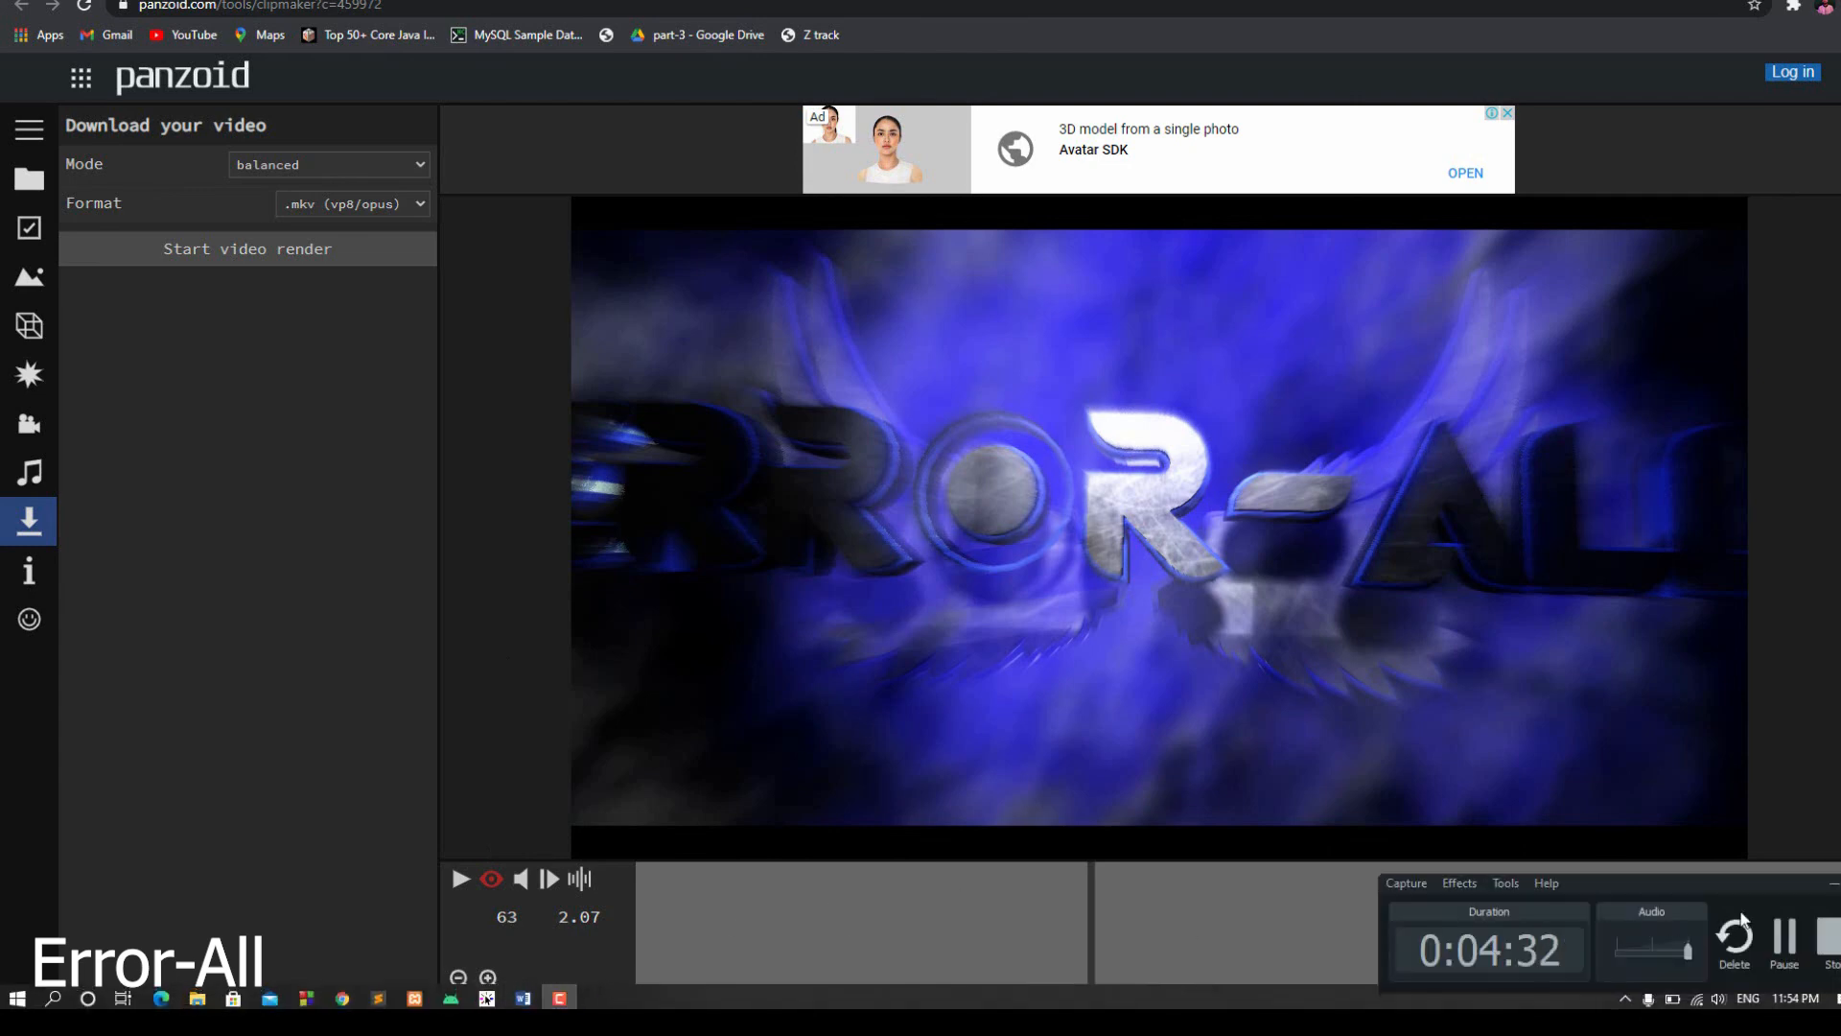